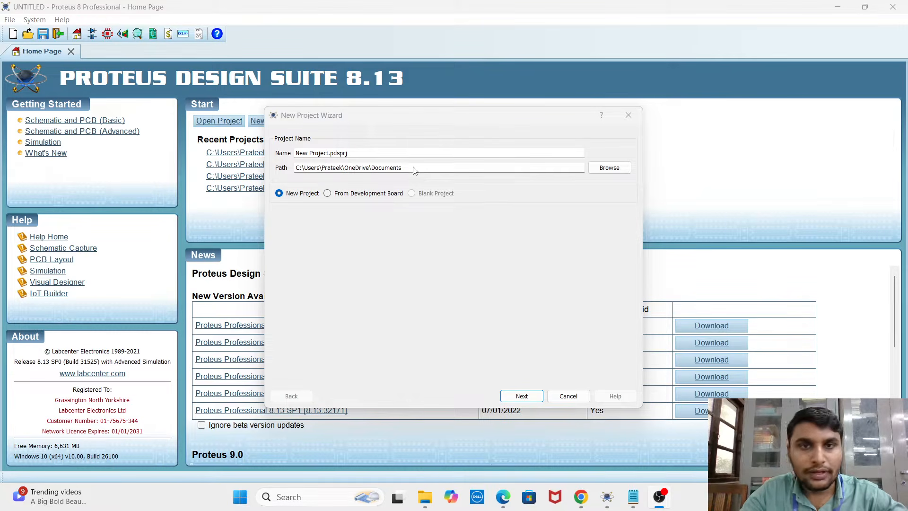
# Name the new project "practical no.5 Temp sensor.pdsprj" in the New Project Wizard
pyautogui.click(606, 498)
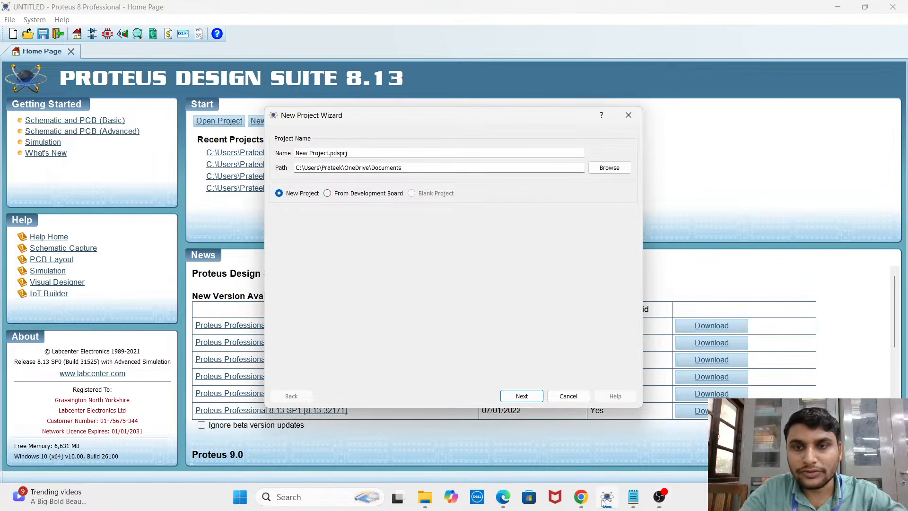
pyautogui.click(325, 153)
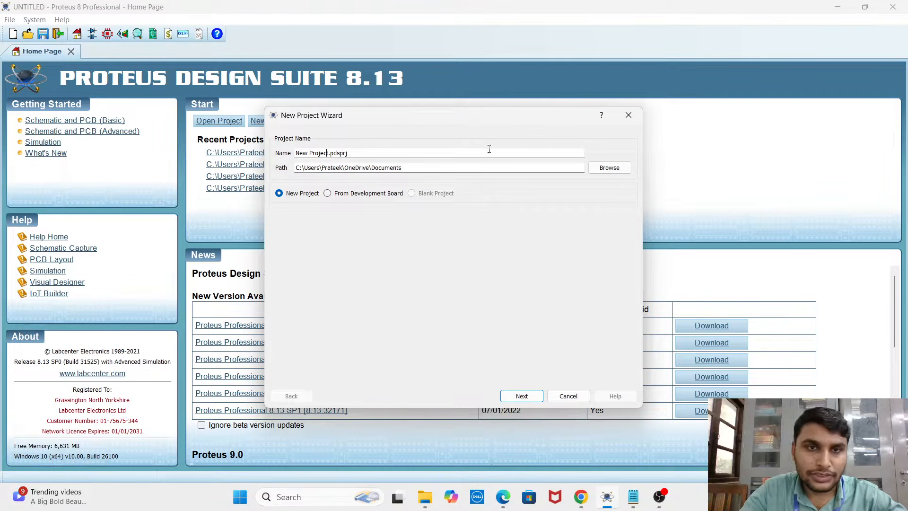
pyautogui.press('BackSpace')
pyautogui.press('BackSpace')
pyautogui.press('BackSpace')
pyautogui.press('BackSpace')
pyautogui.press('BackSpace')
pyautogui.press('BackSpace')
pyautogui.press('BackSpace')
pyautogui.press('BackSpace')
pyautogui.press('BackSpace')
pyautogui.press('BackSpace')
pyautogui.press('BackSpace')
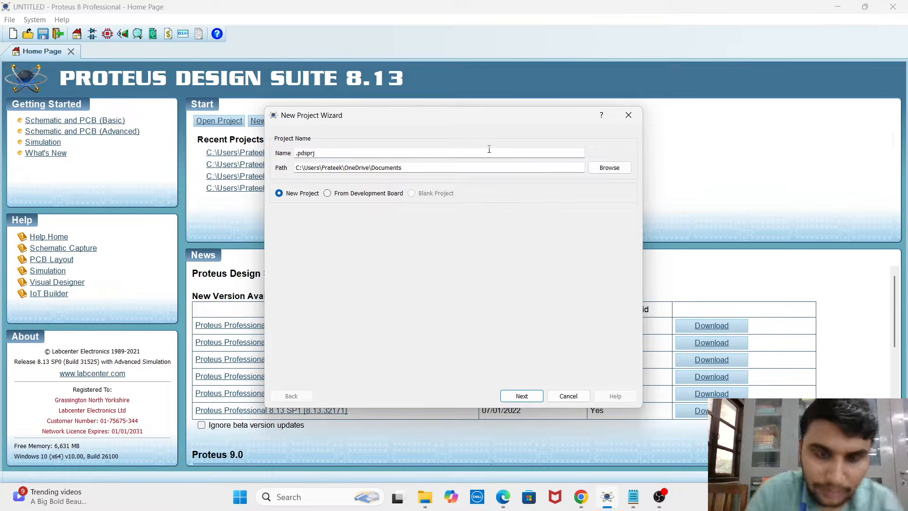
pyautogui.write('p')
pyautogui.write('ractica')
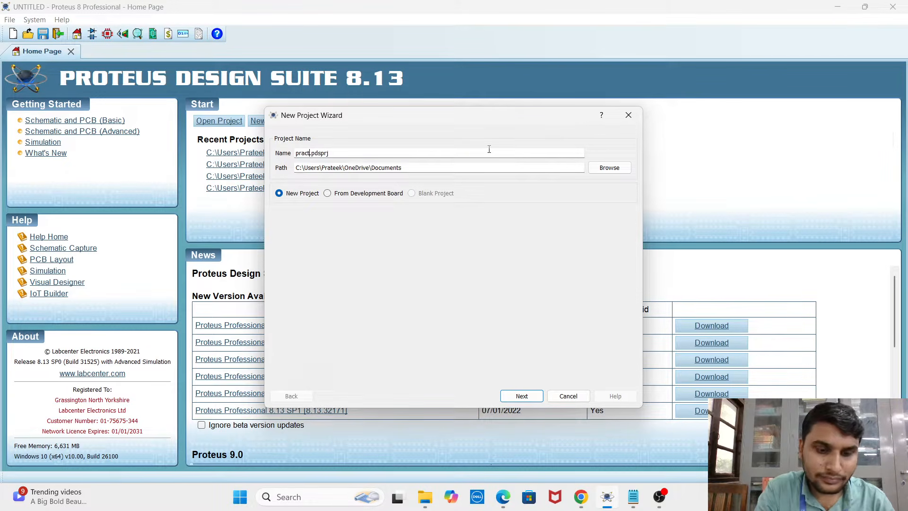
pyautogui.write('l ')
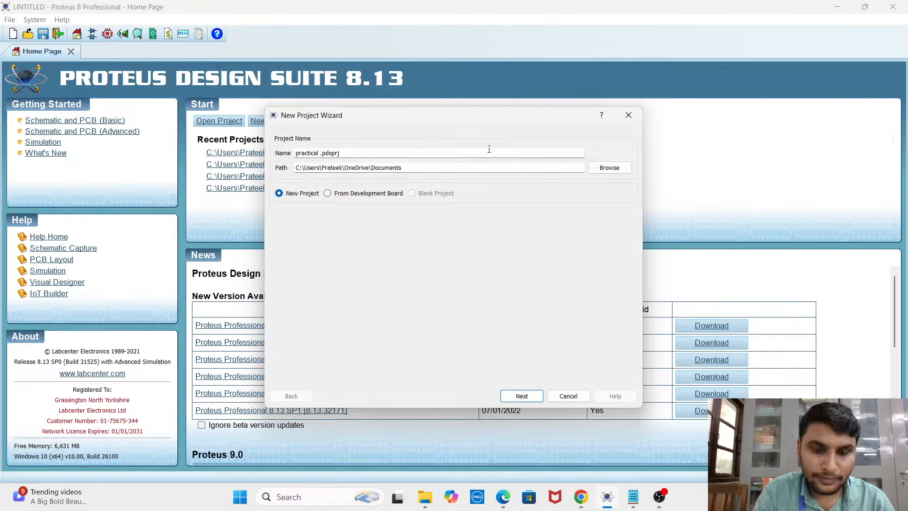
pyautogui.write('no.')
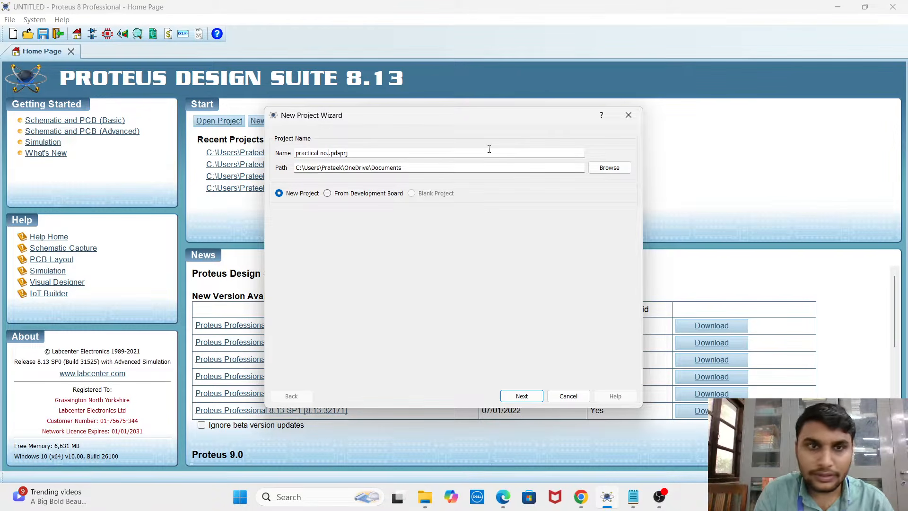
pyautogui.write('5 ')
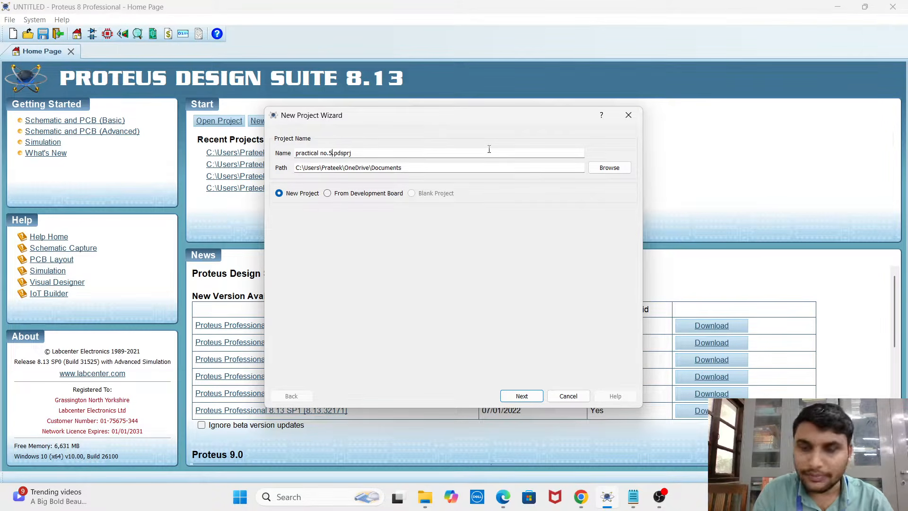
pyautogui.write('Tem ')
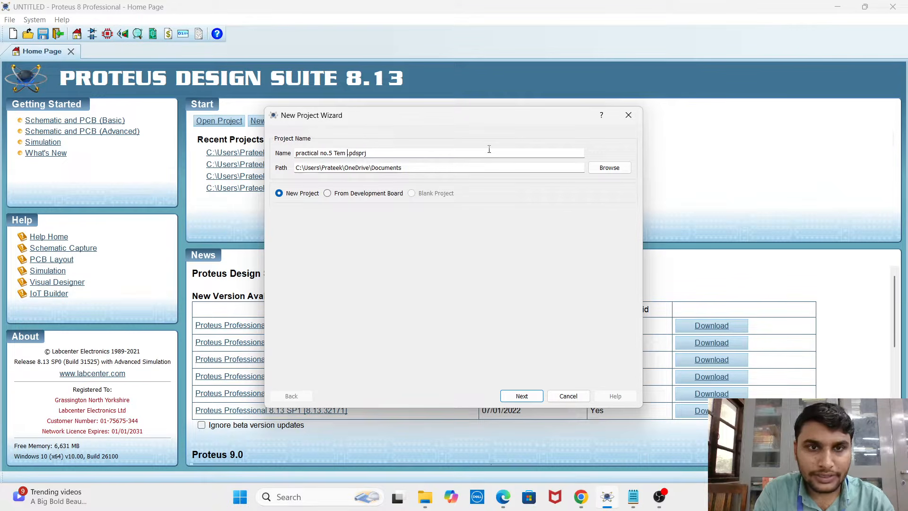
pyautogui.write('p ')
pyautogui.write('sens')
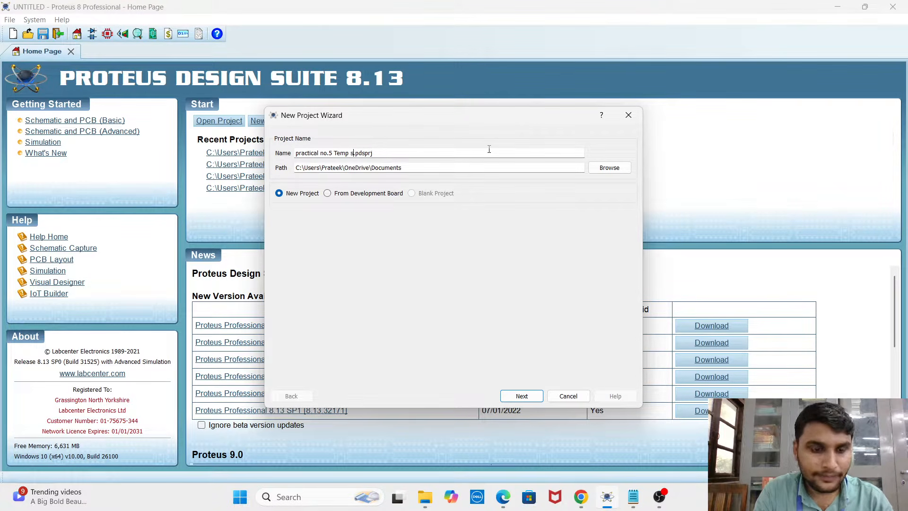
pyautogui.write('or')
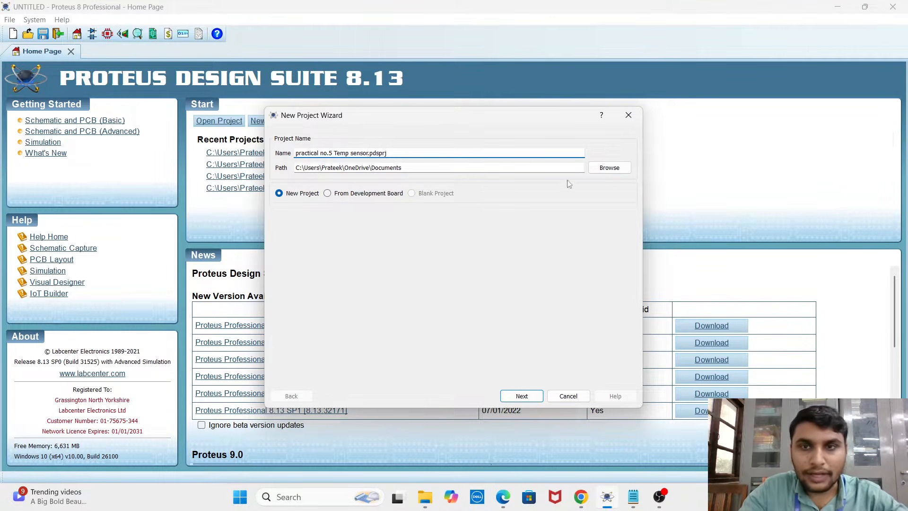
# Set the project's save path to the IoT Practical Proteus folder in Documents and continue to the schematic options
pyautogui.click(606, 168)
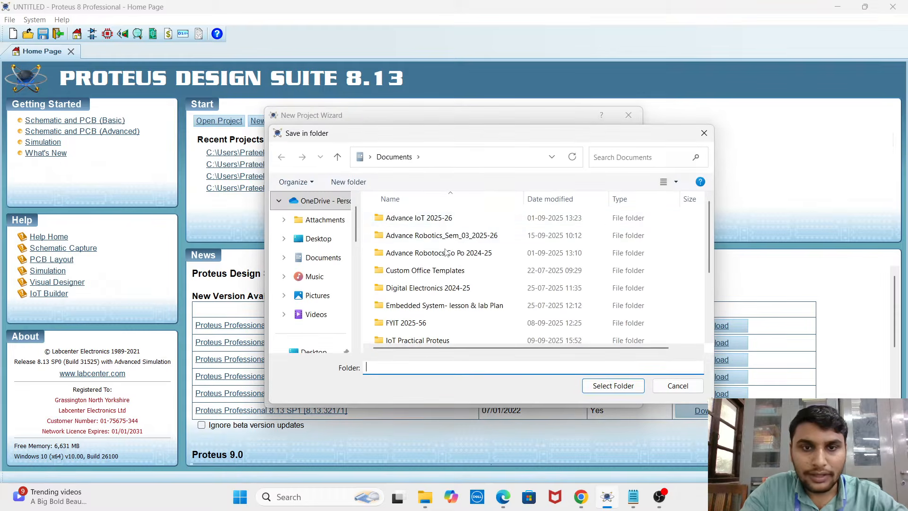
pyautogui.scroll(-1, 449, 284)
pyautogui.click(440, 301)
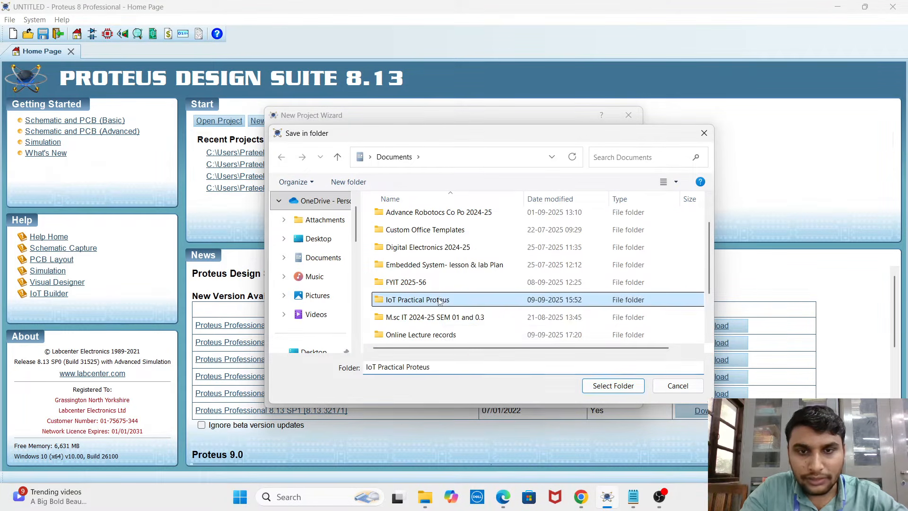
pyautogui.click(463, 302)
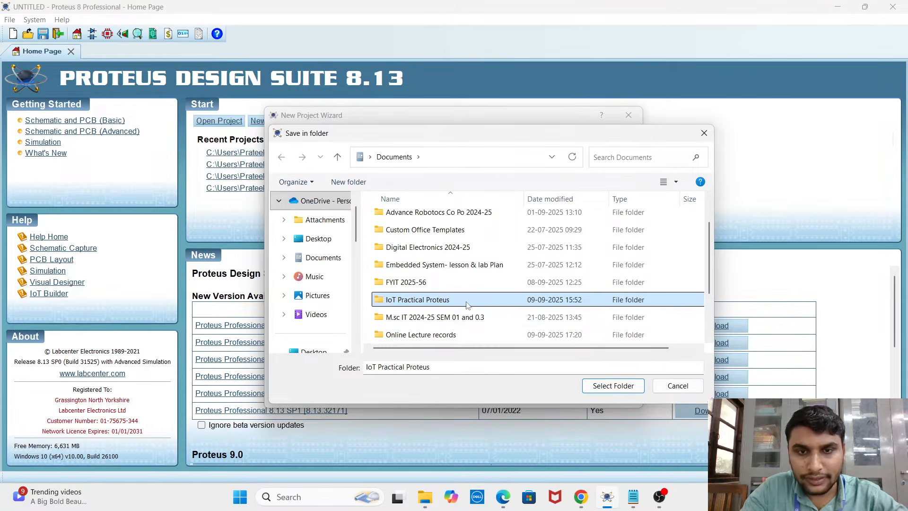
pyautogui.click(496, 310)
pyautogui.click(484, 302)
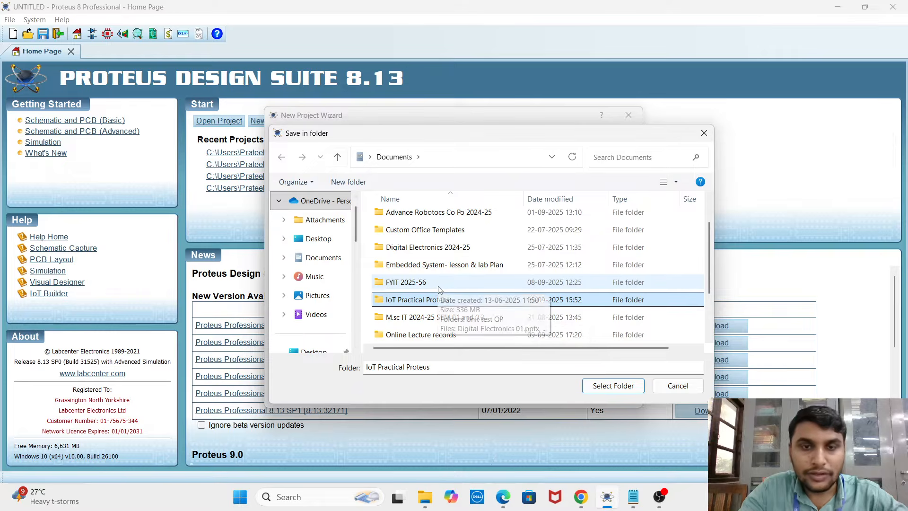
pyautogui.click(610, 387)
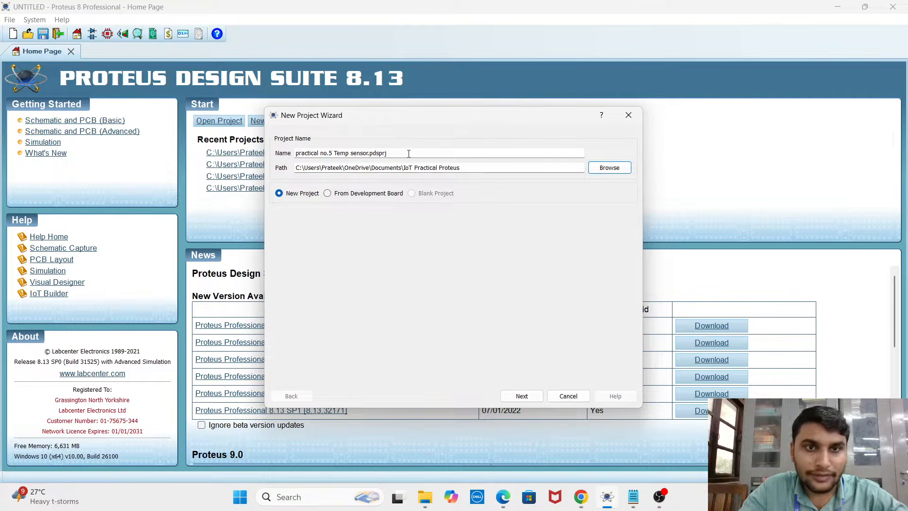
pyautogui.click(518, 396)
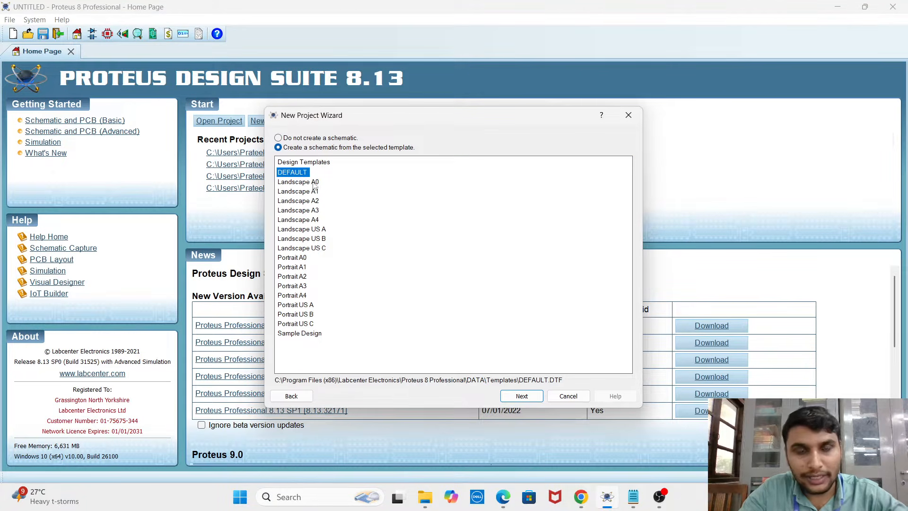
# Accept the DEFAULT schematic template and choose not to create a PCB layout for the project
pyautogui.click(522, 401)
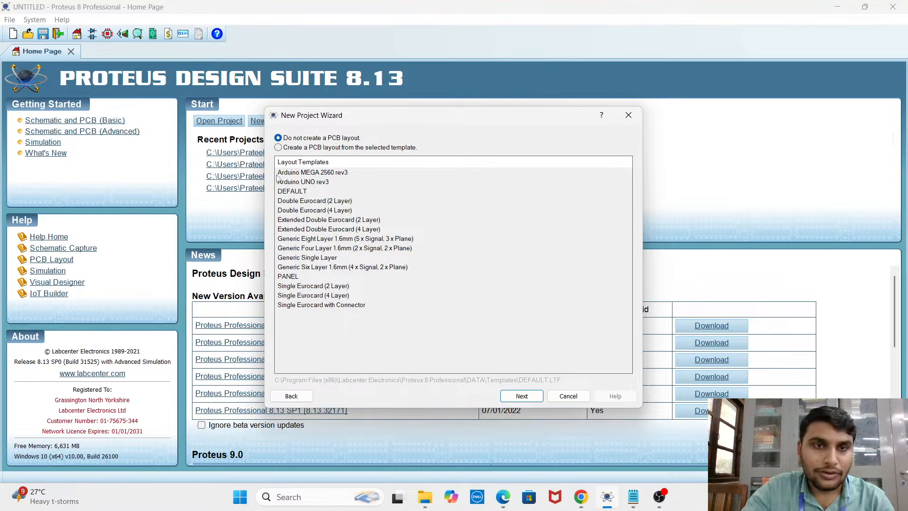
pyautogui.click(278, 148)
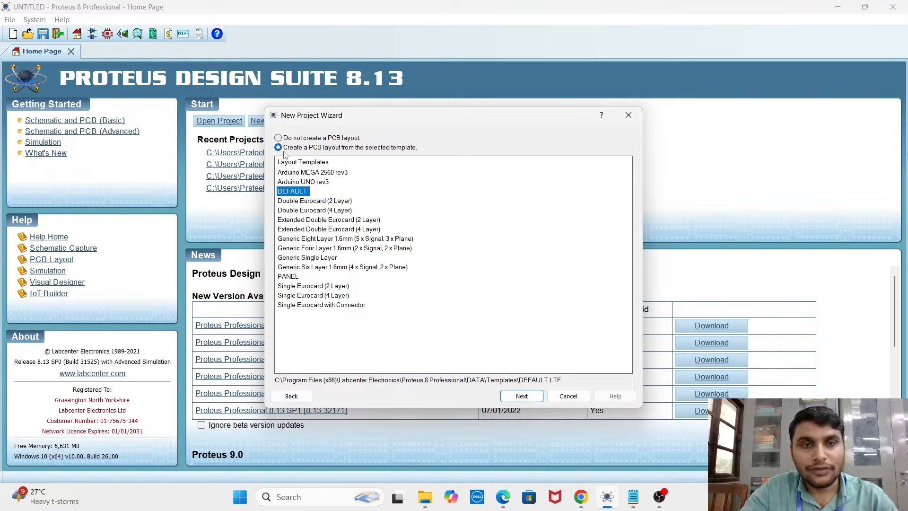
pyautogui.click(278, 138)
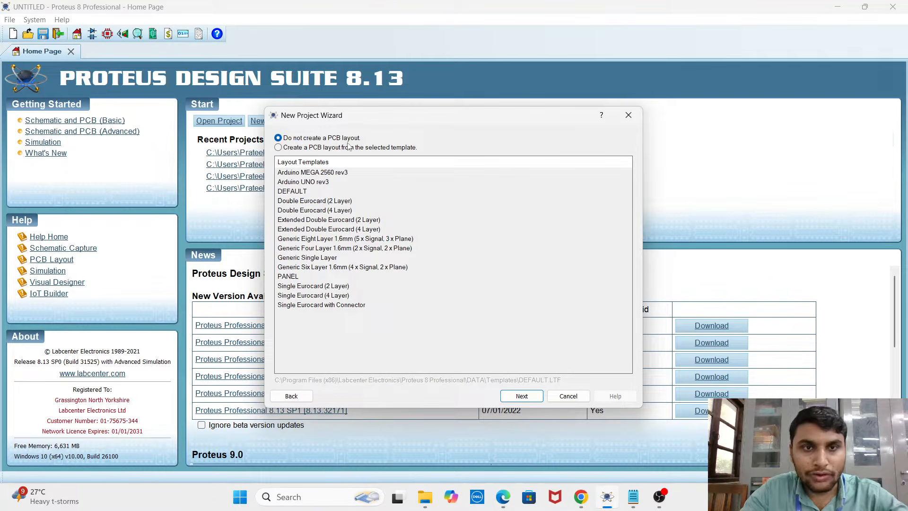
pyautogui.click(520, 396)
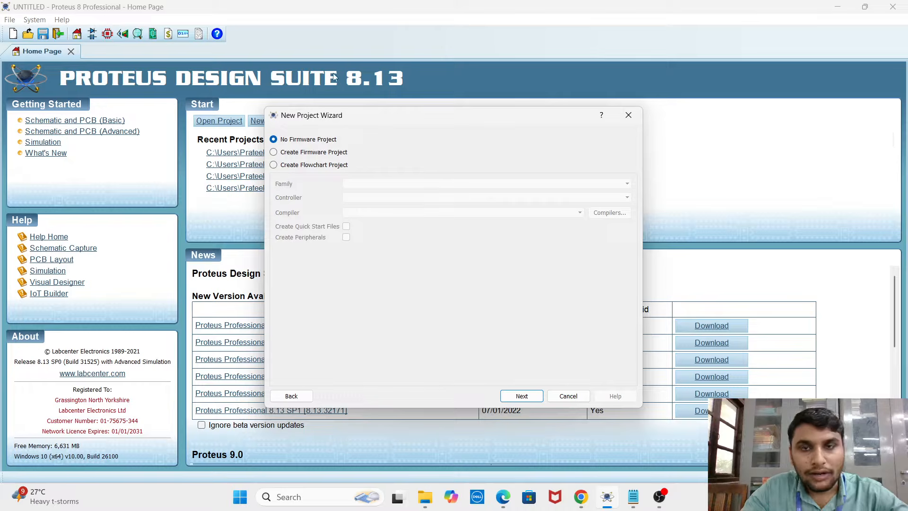
# Set up a Raspberry Pi firmware project with the Raspberry Pi 3 controller, Python 3 (Proteus) compiler, quick start files and peripherals
pyautogui.click(273, 152)
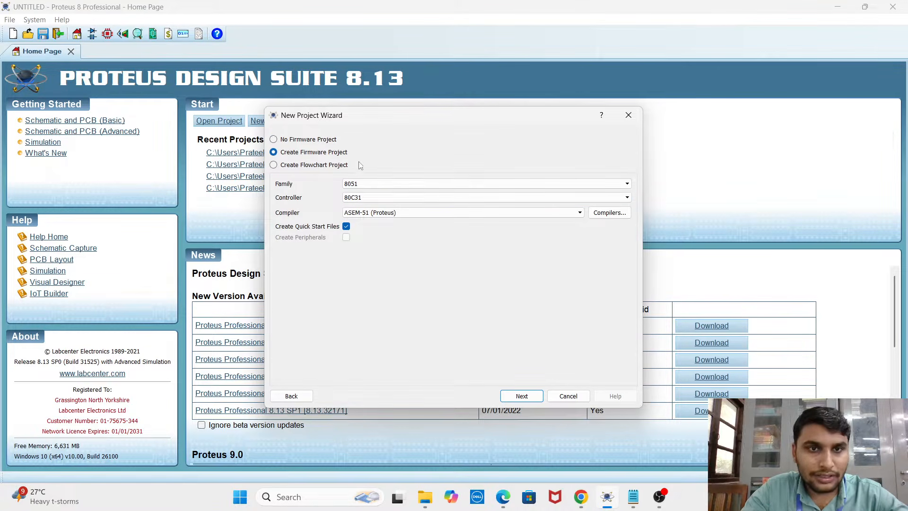
pyautogui.click(379, 184)
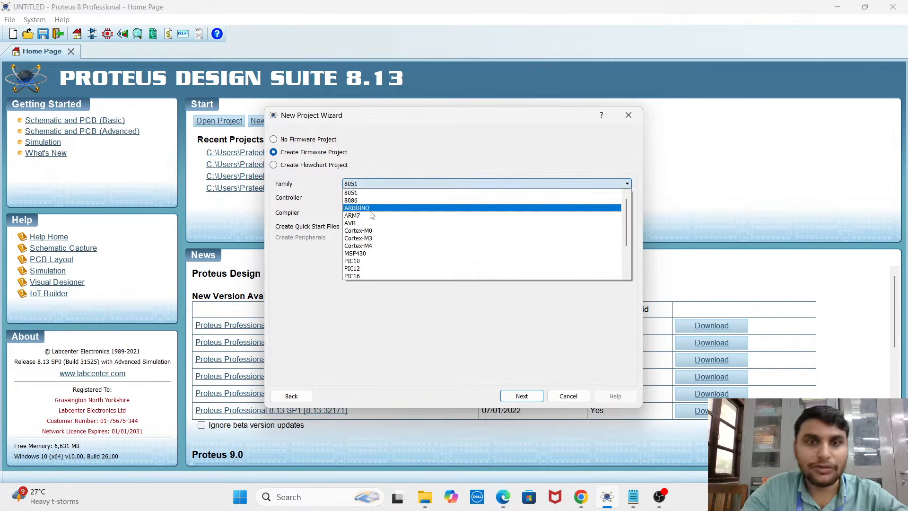
pyautogui.scroll(-2, 395, 236)
pyautogui.click(400, 266)
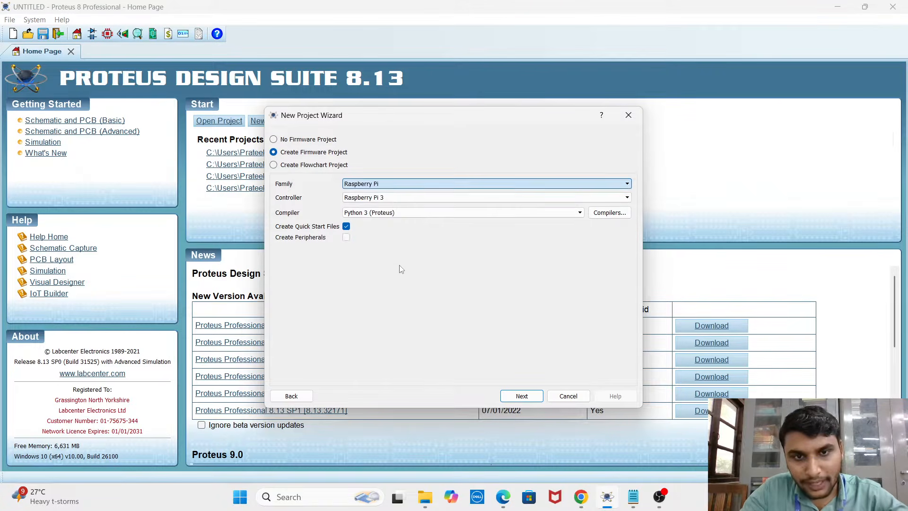
pyautogui.click(346, 237)
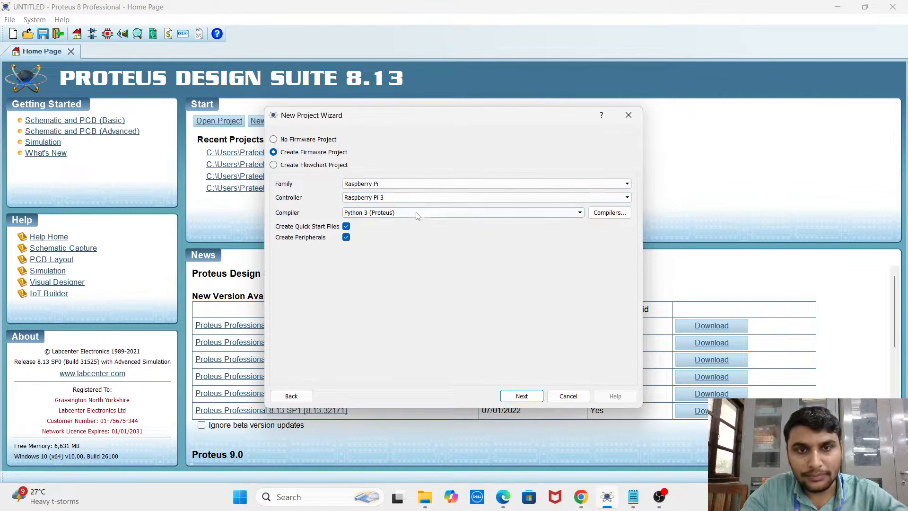
pyautogui.click(522, 396)
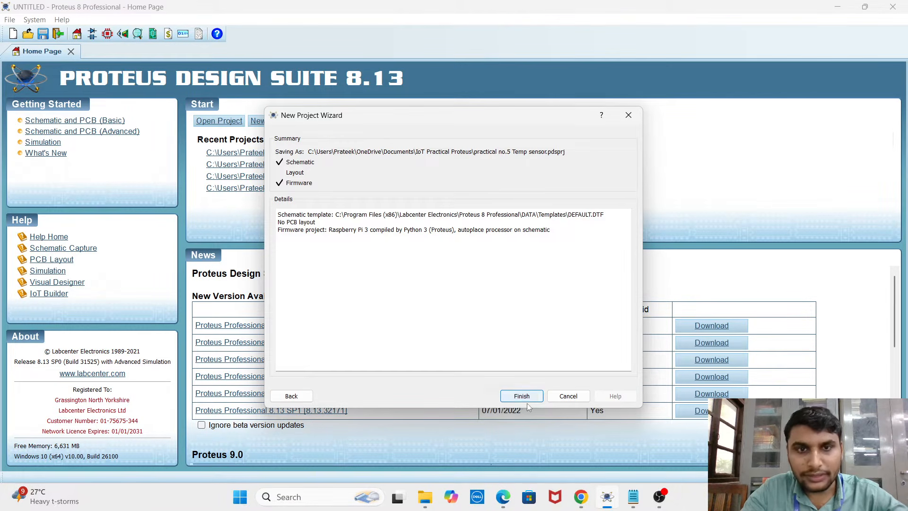
# Review the project summary details for the schematic template, PCB layout and firmware settings
pyautogui.moveTo(280, 214); pyautogui.dragTo(392, 249)
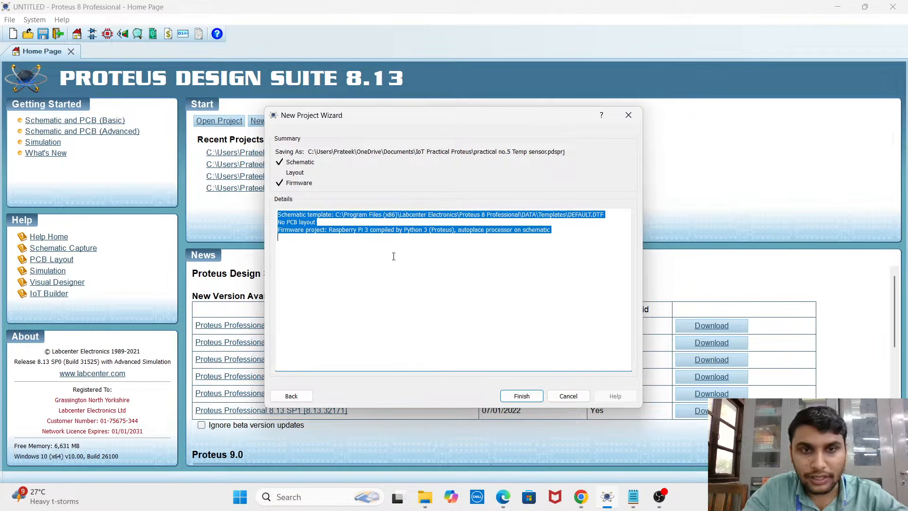
pyautogui.click(348, 237)
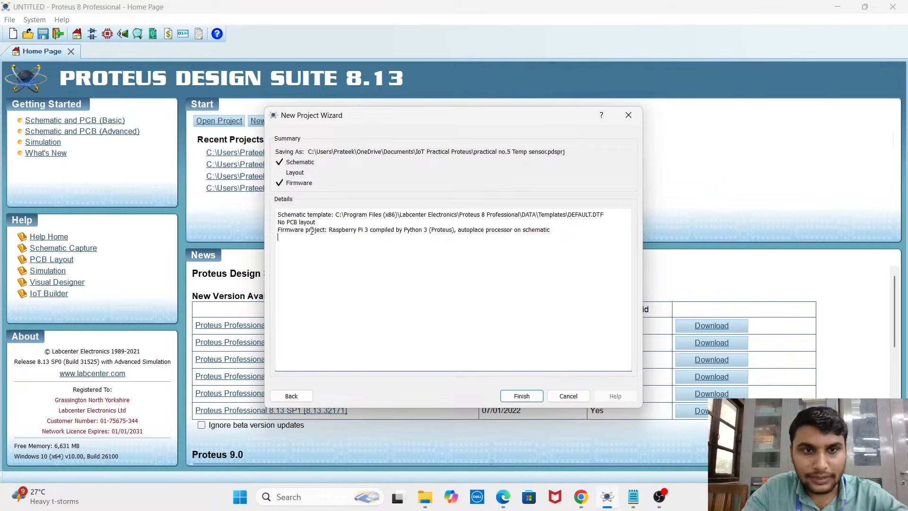
pyautogui.tripleClick(280, 231)
pyautogui.click(334, 234)
pyautogui.moveTo(329, 232); pyautogui.dragTo(399, 234)
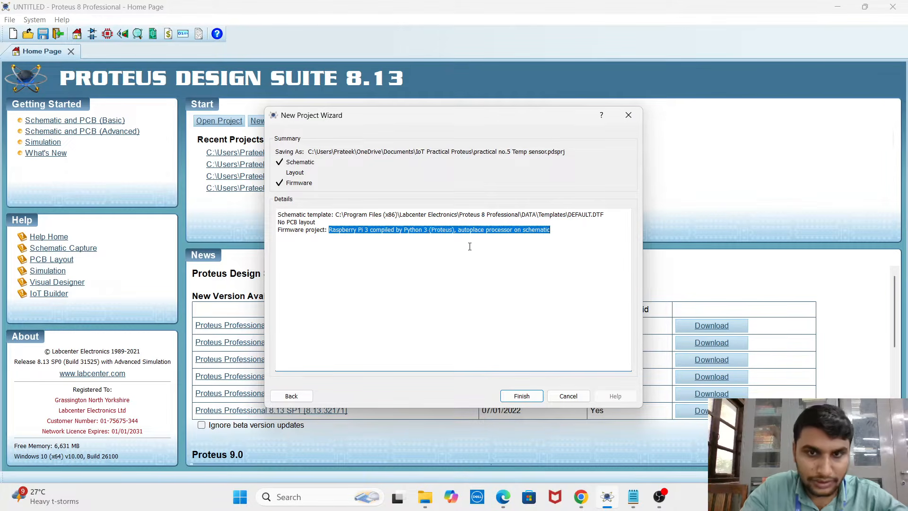
pyautogui.click(497, 245)
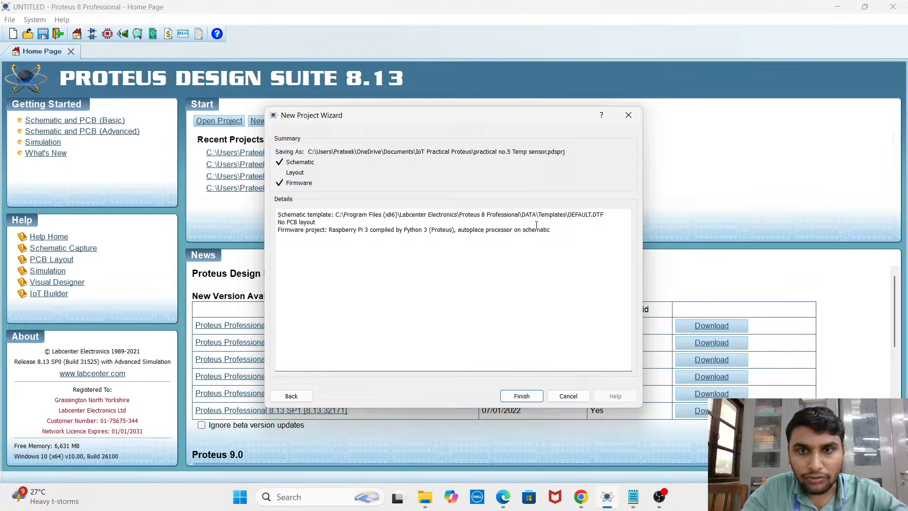
pyautogui.moveTo(552, 233); pyautogui.dragTo(526, 234)
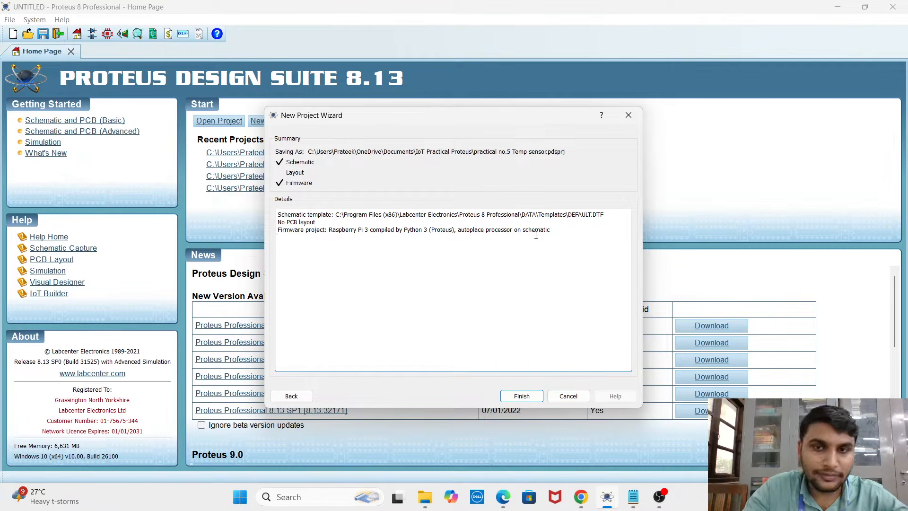
pyautogui.moveTo(522, 230); pyautogui.dragTo(554, 230)
pyautogui.click(562, 230)
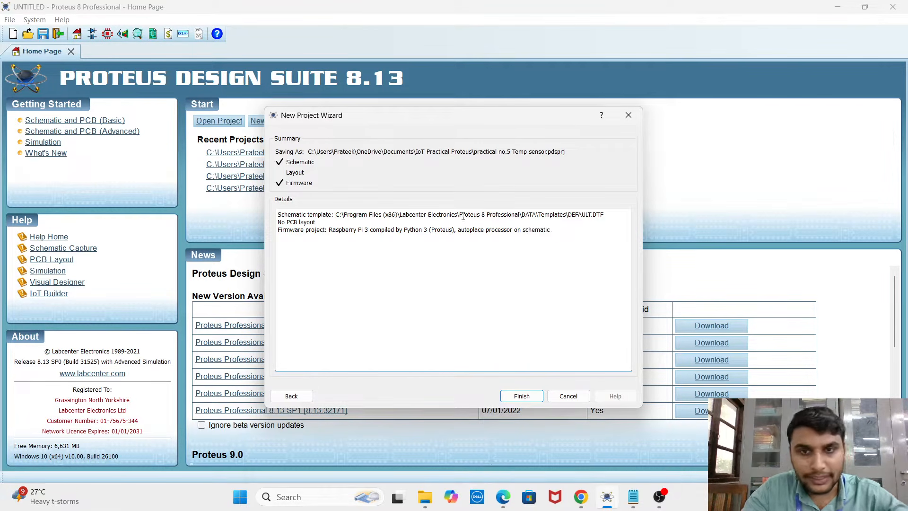
pyautogui.moveTo(548, 235)
pyautogui.mouseDown()
pyautogui.moveTo(305, 232)
pyautogui.moveTo(552, 232)
pyautogui.mouseUp()
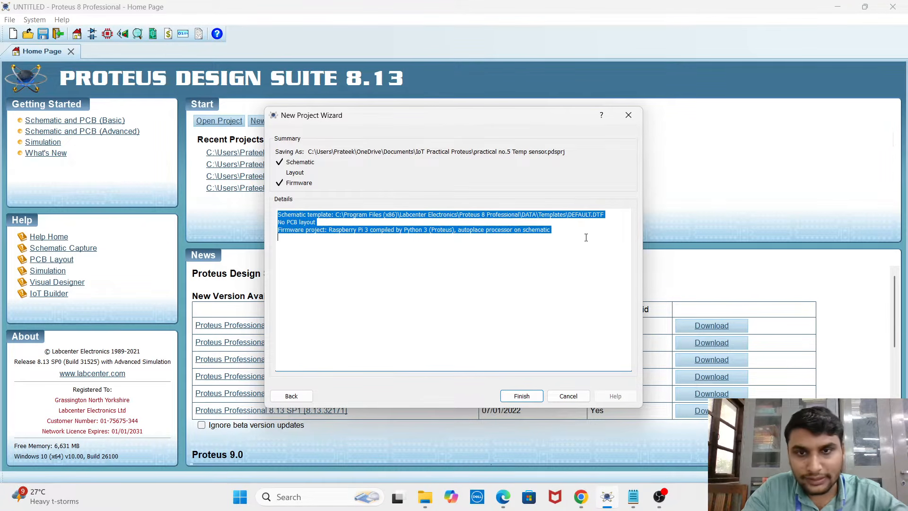
pyautogui.click(542, 261)
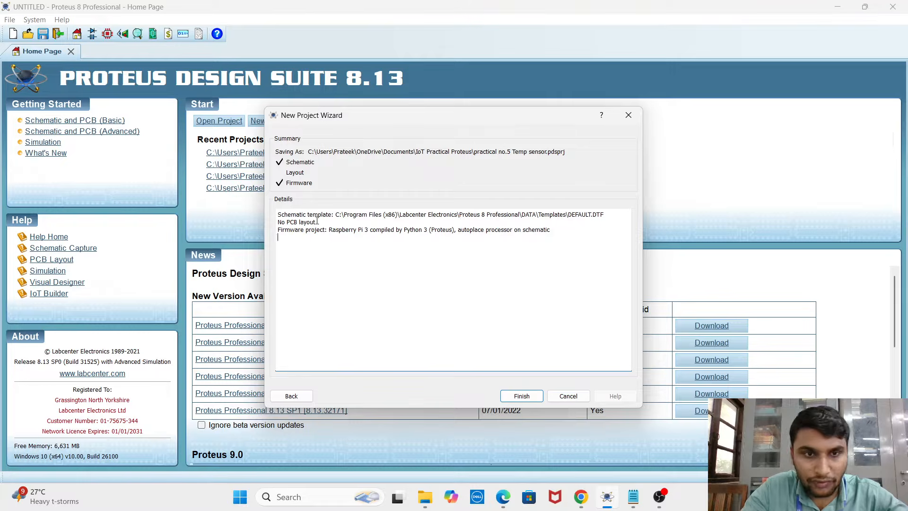
pyautogui.moveTo(323, 222); pyautogui.dragTo(280, 226)
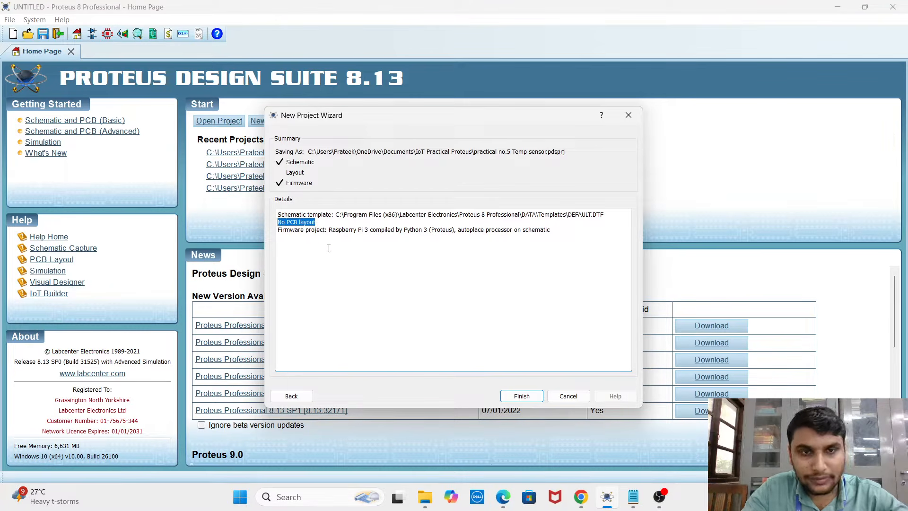
pyautogui.click(548, 242)
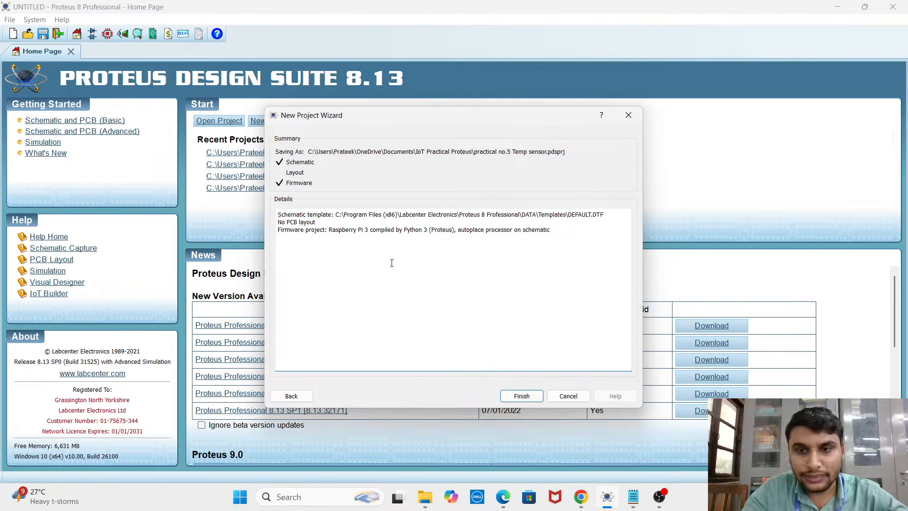
# Finish creating the project and clear all the generated code from main.py
pyautogui.click(518, 397)
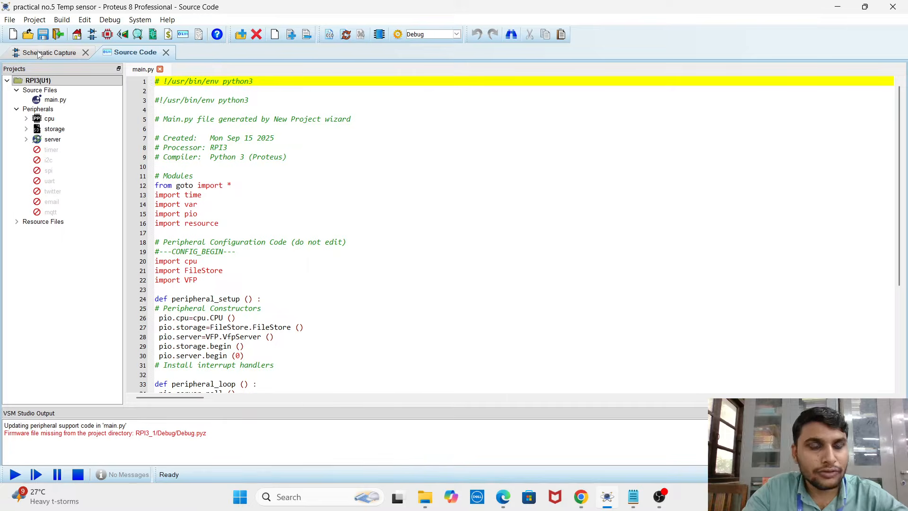
pyautogui.click(38, 54)
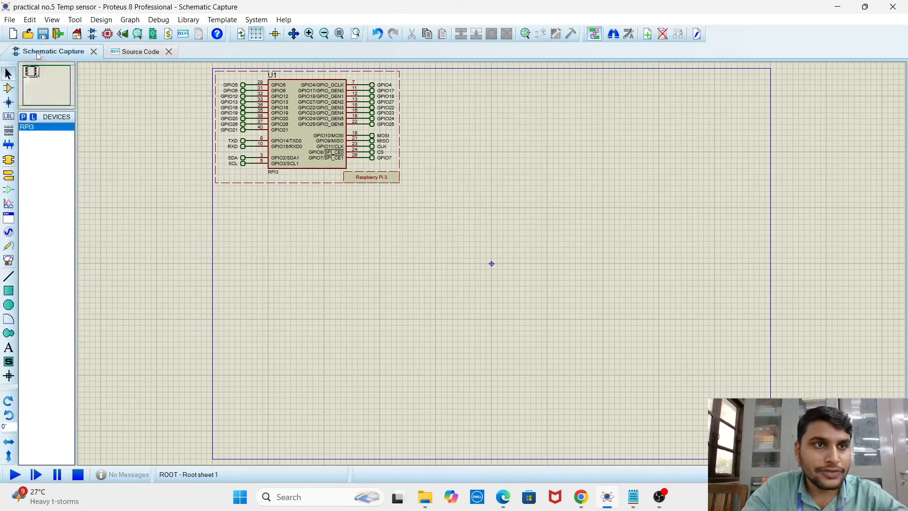
pyautogui.click(131, 53)
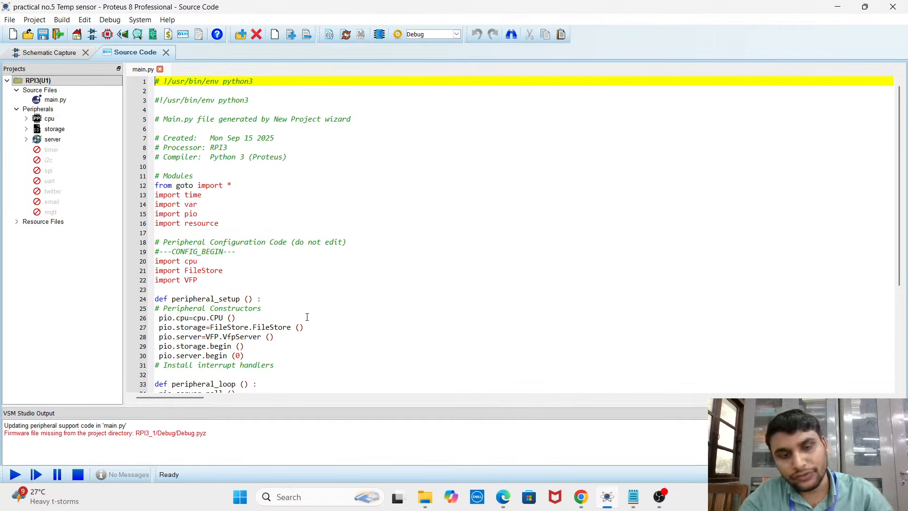
pyautogui.hotkey('ctrl', 'a')
pyautogui.press('Delete')
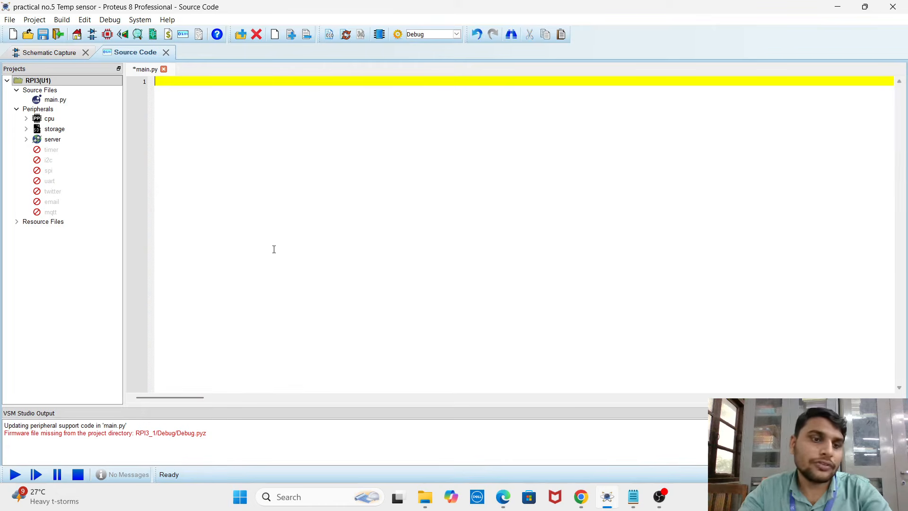
# Examine the Raspberry Pi 3 component and its GPIO pins on the schematic sheet
pyautogui.click(42, 55)
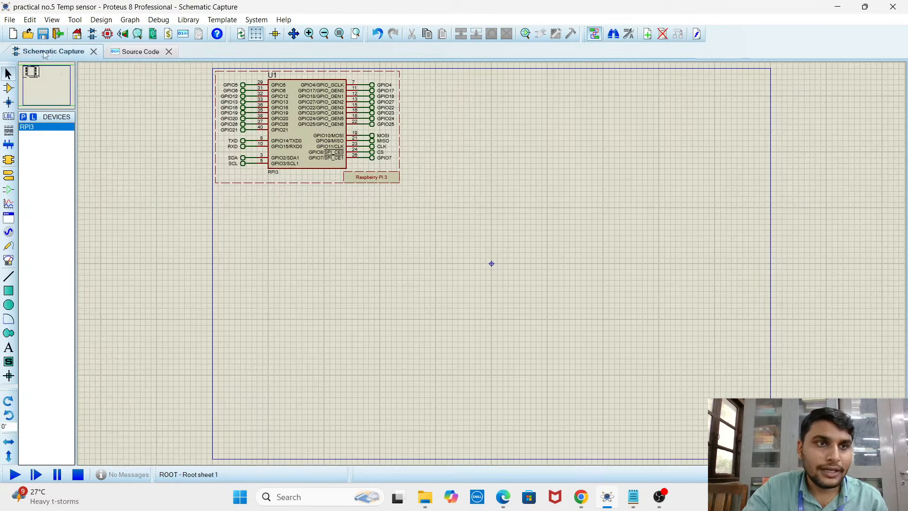
pyautogui.scroll(2, 299, 227)
pyautogui.scroll(-2, 645, 366)
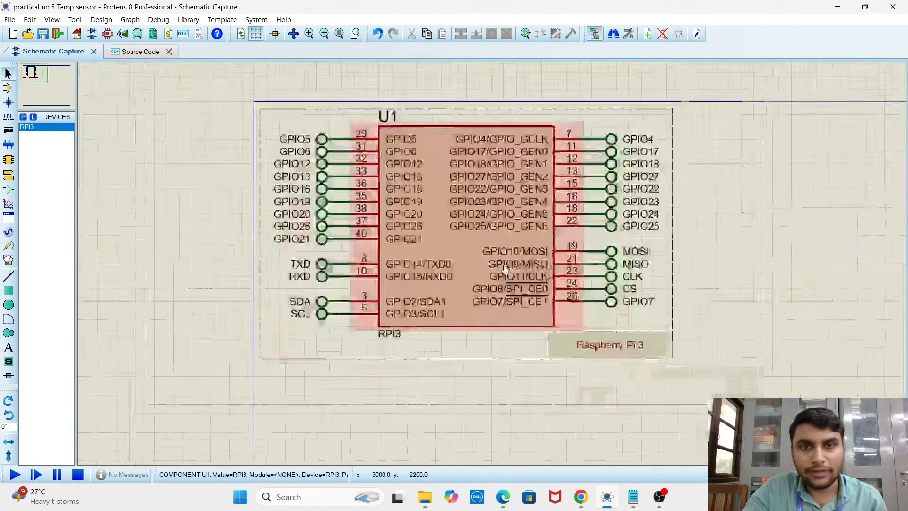
pyautogui.scroll(2, 645, 367)
pyautogui.scroll(-2, 420, 218)
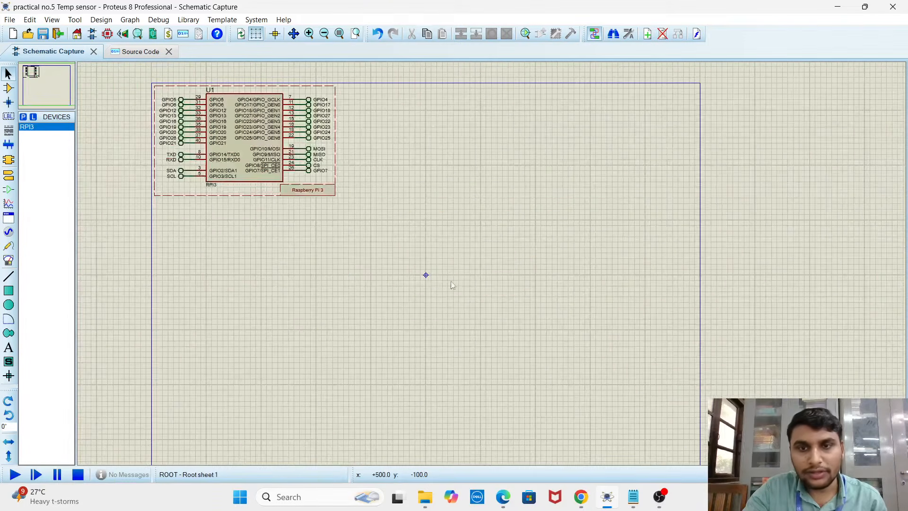
pyautogui.scroll(3, 450, 279)
pyautogui.scroll(-1, 427, 223)
pyautogui.scroll(1, 492, 265)
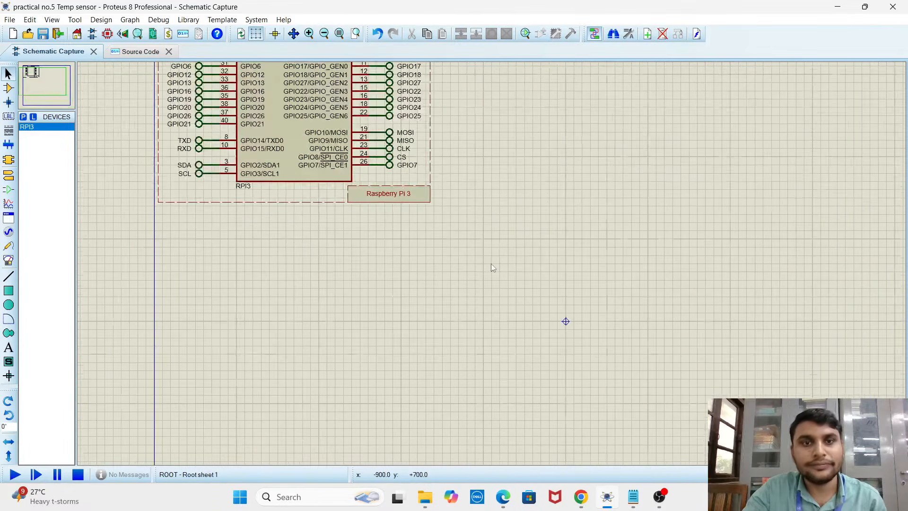
pyautogui.scroll(-1, 497, 259)
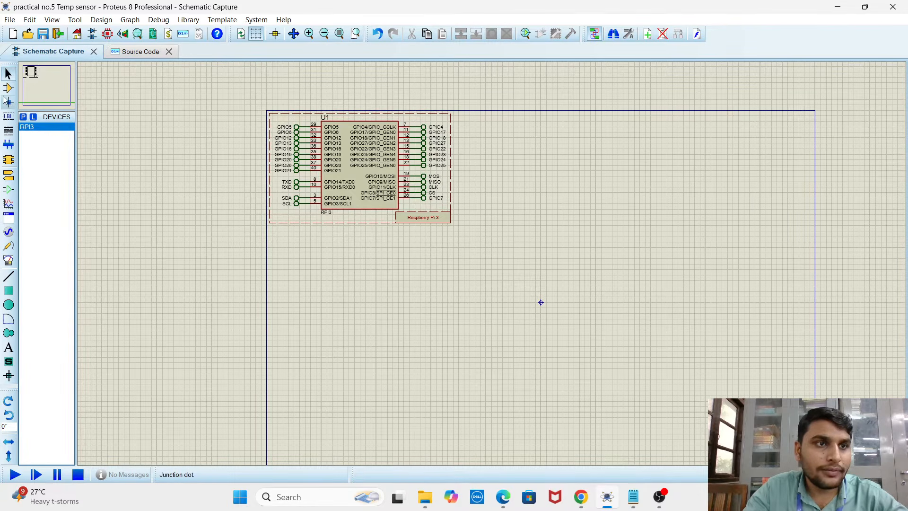
# Find the LM35 temperature sensor in the device library with the keyword lm35 and place it on the schematic below the Raspberry Pi 3
pyautogui.click(27, 118)
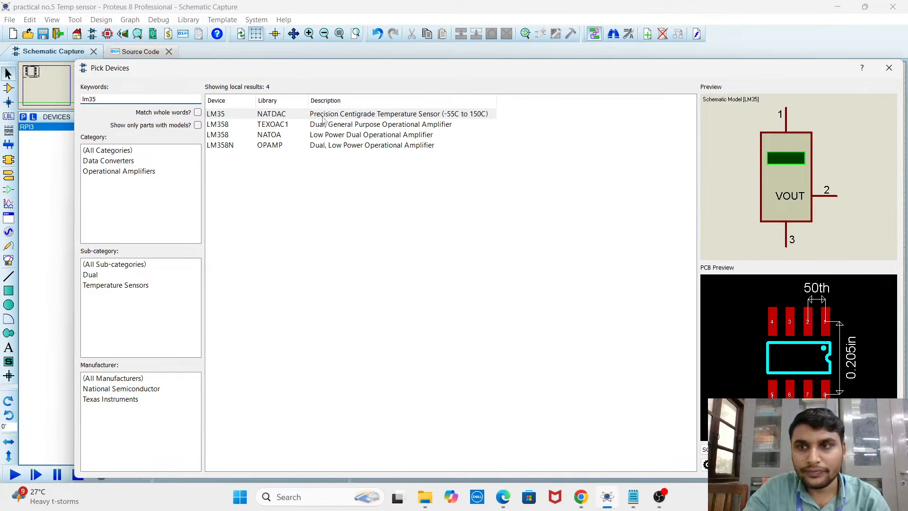
pyautogui.click(312, 128)
pyautogui.click(273, 118)
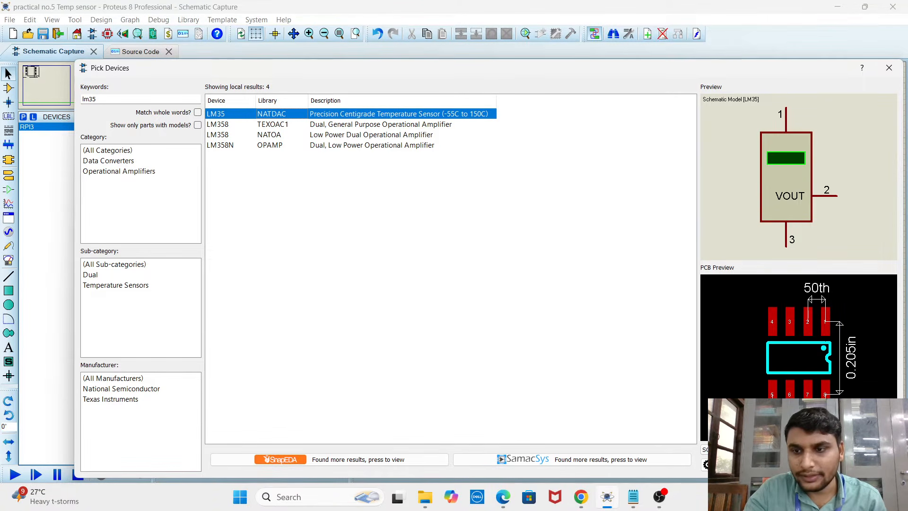
pyautogui.click(826, 465)
pyautogui.click(457, 331)
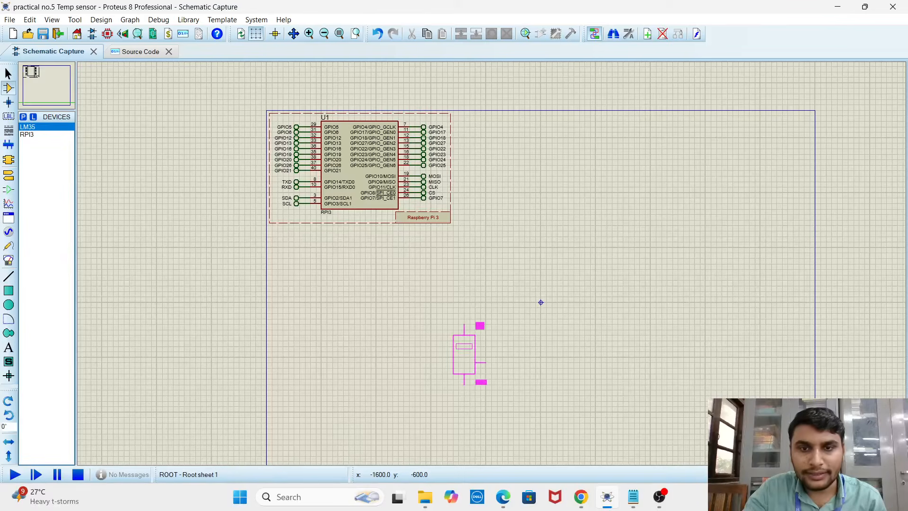
pyautogui.click(457, 330)
pyautogui.scroll(3, 486, 359)
pyautogui.scroll(-1, 473, 225)
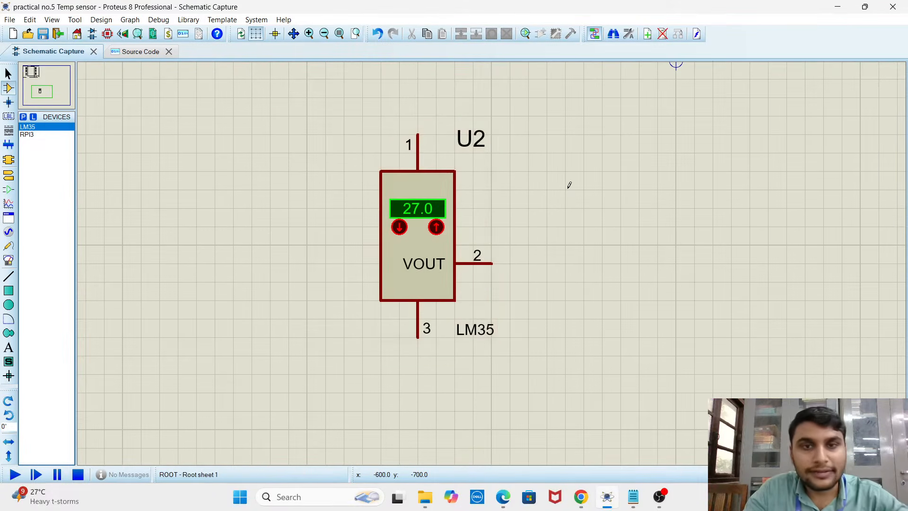
# Find the MCP3008 A/D converter in the device library with the keyword mcp3008 and position it on the schematic to the right of the LM35
pyautogui.scroll(-1, 570, 186)
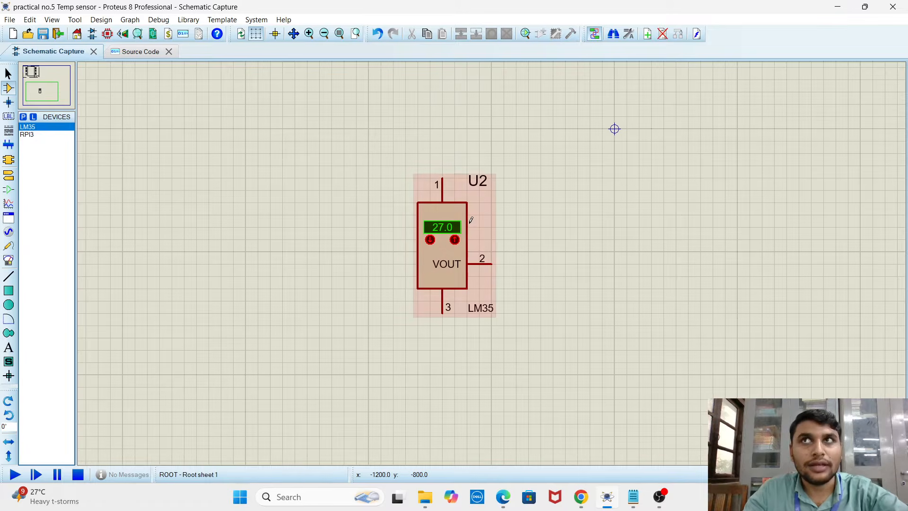
pyautogui.scroll(-1, 525, 228)
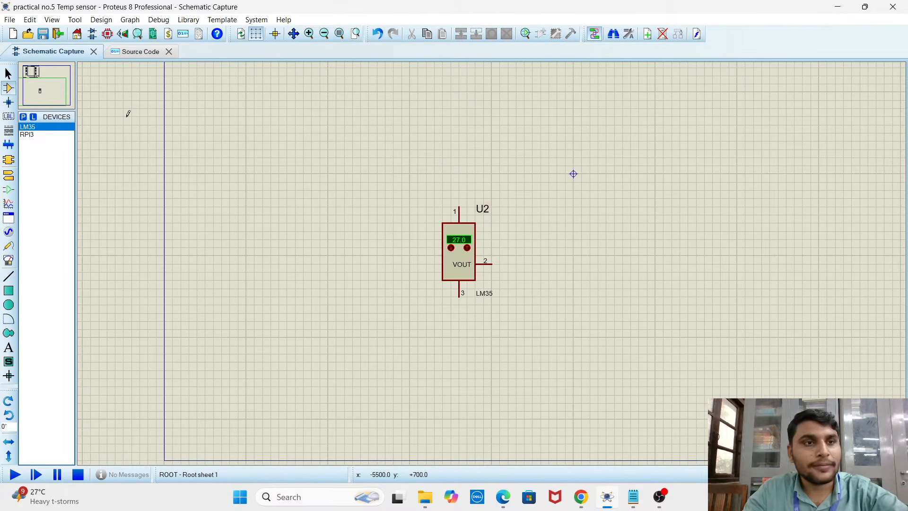
pyautogui.click(23, 118)
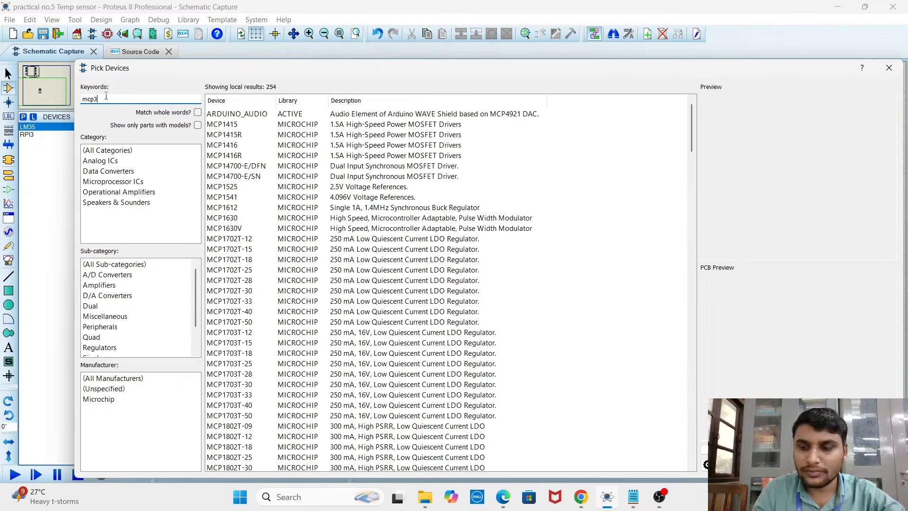
pyautogui.write('8')
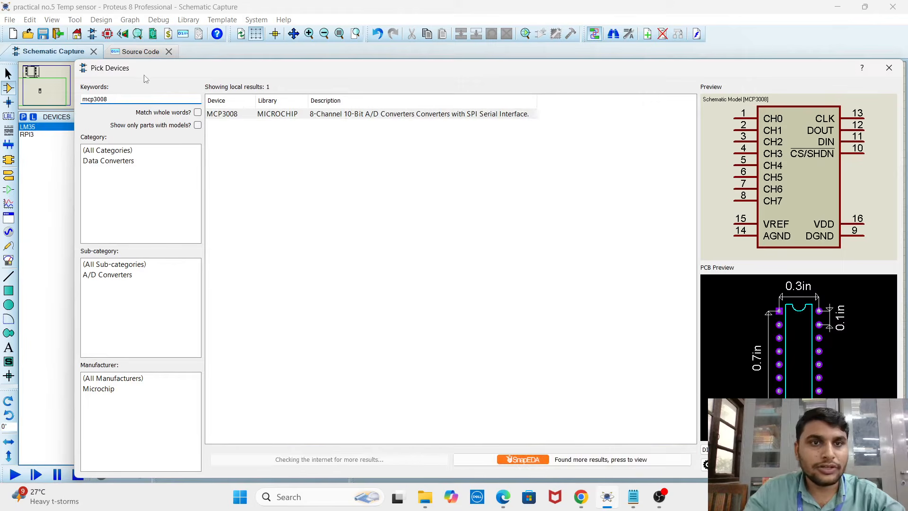
pyautogui.click(374, 118)
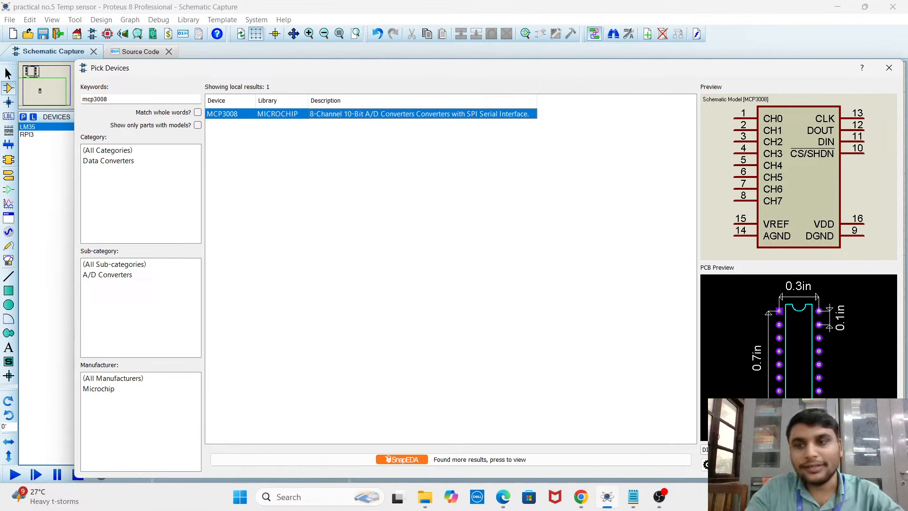
pyautogui.click(830, 464)
pyautogui.scroll(-1, 614, 286)
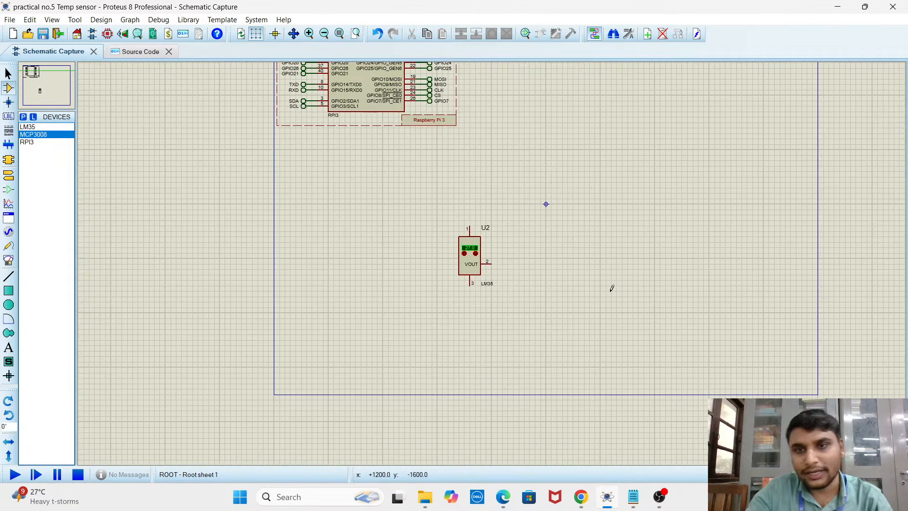
pyautogui.scroll(1, 613, 286)
pyautogui.scroll(-1, 492, 263)
pyautogui.click(482, 252)
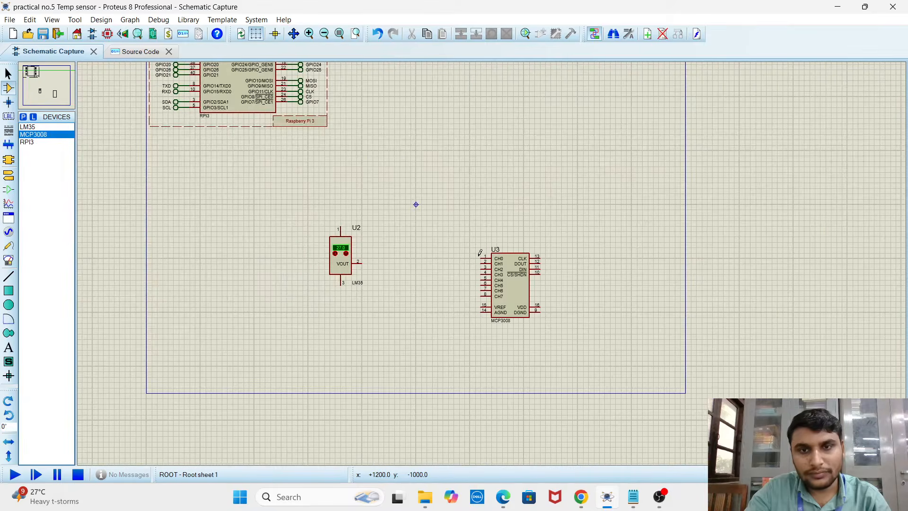
pyautogui.moveTo(540, 215); pyautogui.dragTo(470, 361)
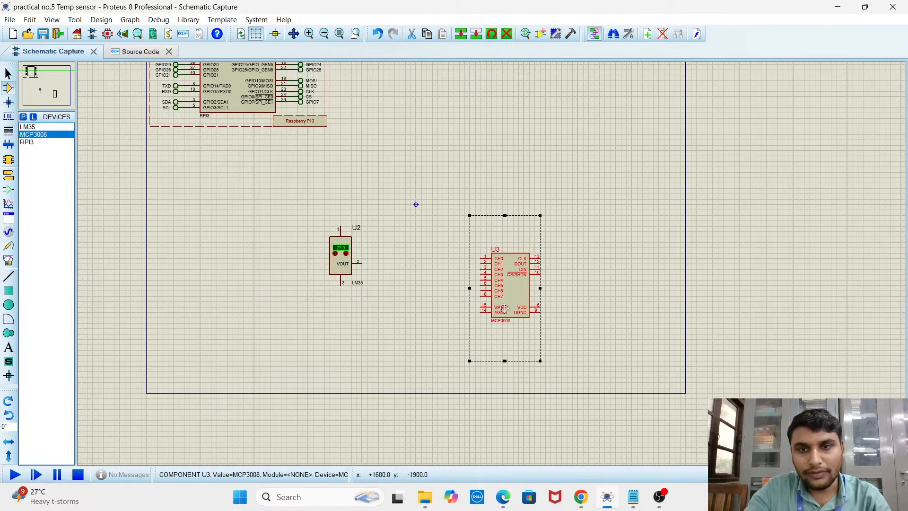
pyautogui.moveTo(502, 309); pyautogui.dragTo(480, 280)
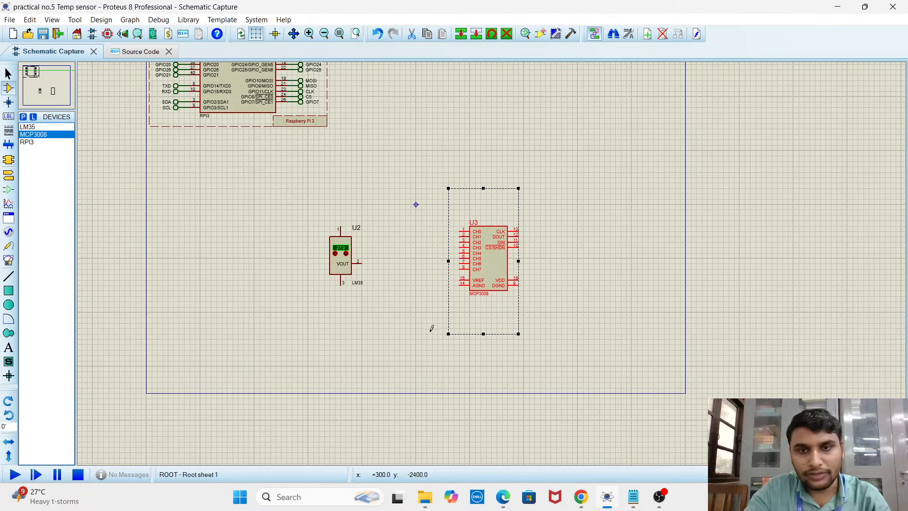
# Examine the pins of the MCP3008 converter and the LM35 sensor on the schematic
pyautogui.scroll(2, 492, 260)
pyautogui.scroll(1, 493, 260)
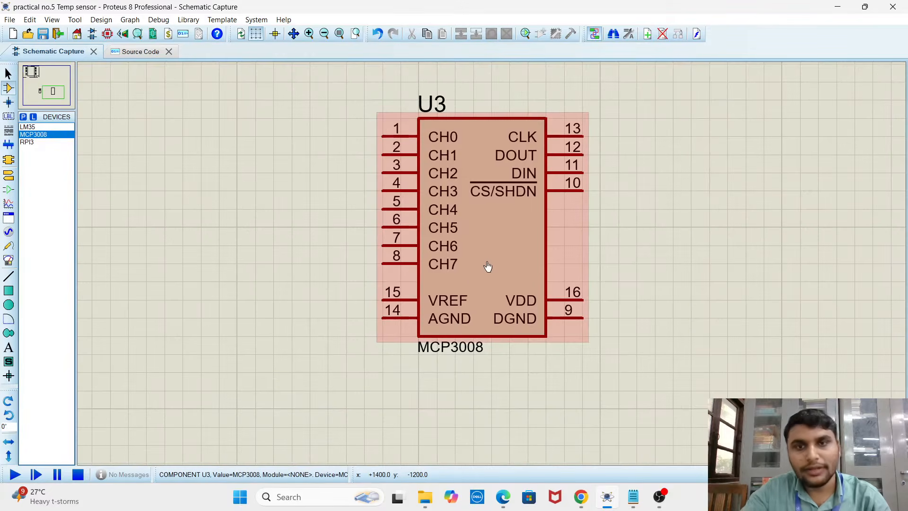
pyautogui.click(479, 359)
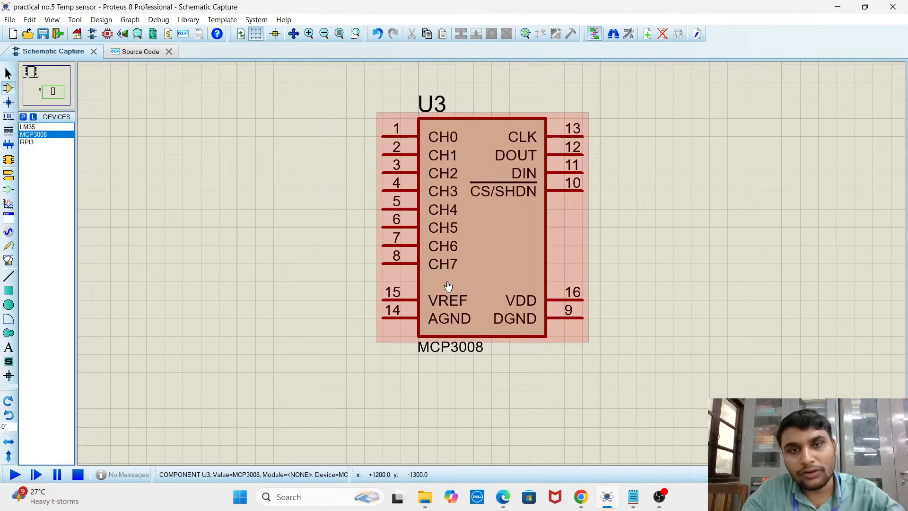
pyautogui.scroll(-2, 456, 268)
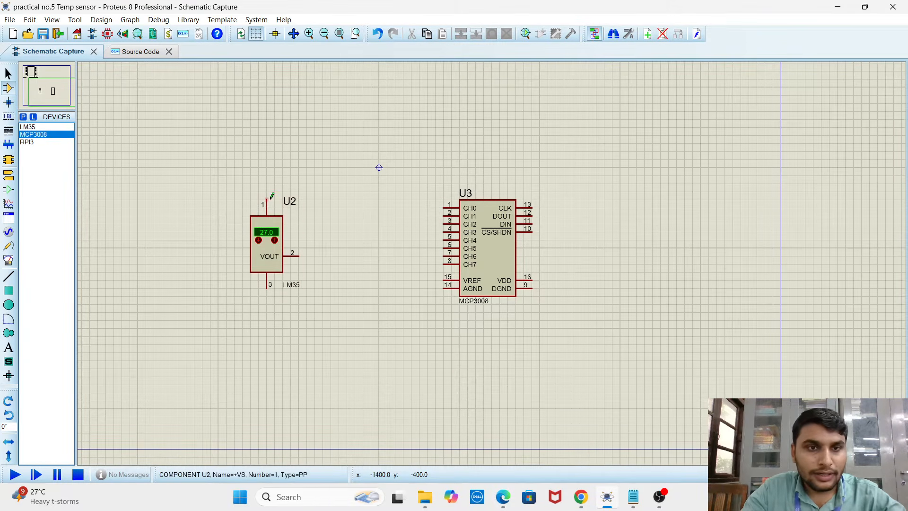
pyautogui.scroll(3, 277, 276)
pyautogui.scroll(-3, 493, 259)
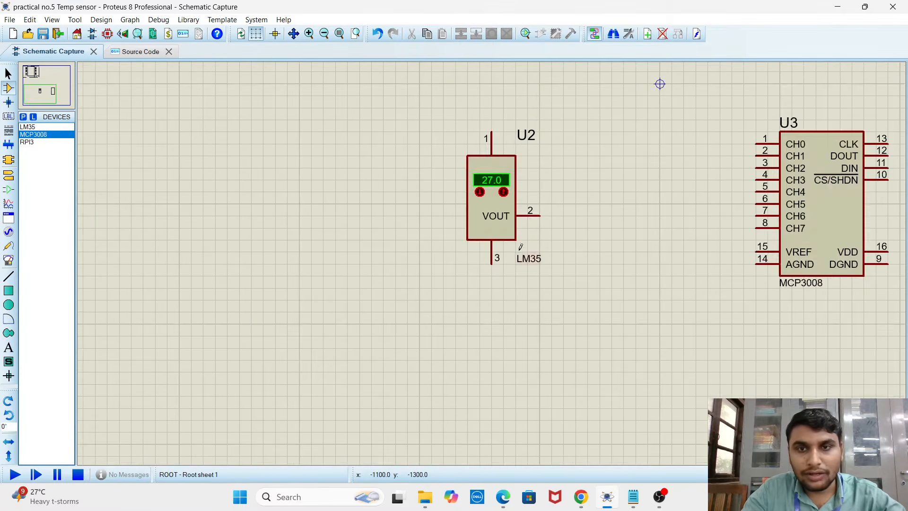
pyautogui.scroll(3, 493, 260)
pyautogui.scroll(-2, 436, 237)
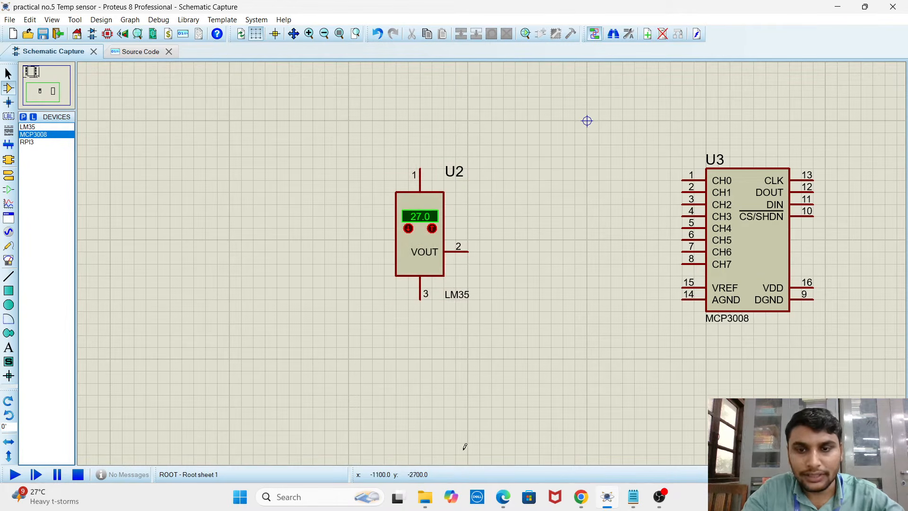
# Switch to Chrome, search Google for lm35 in a new tab and look through the image results for the sensor's pinout
pyautogui.click(580, 496)
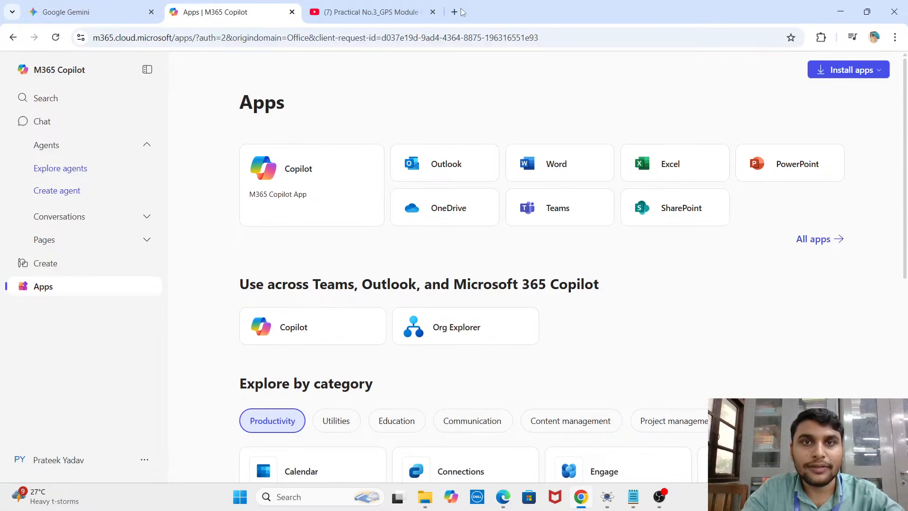
pyautogui.hotkey('ctrl', 't')
pyautogui.click(387, 220)
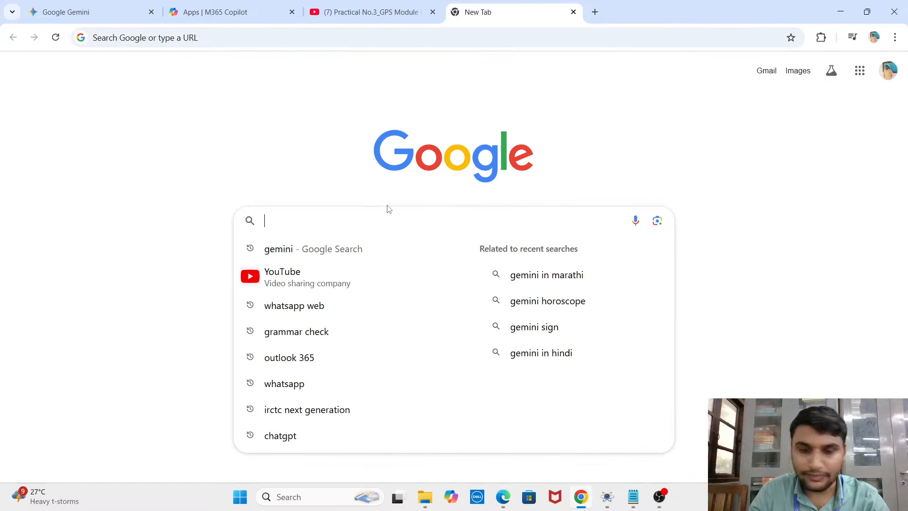
pyautogui.write('lm35')
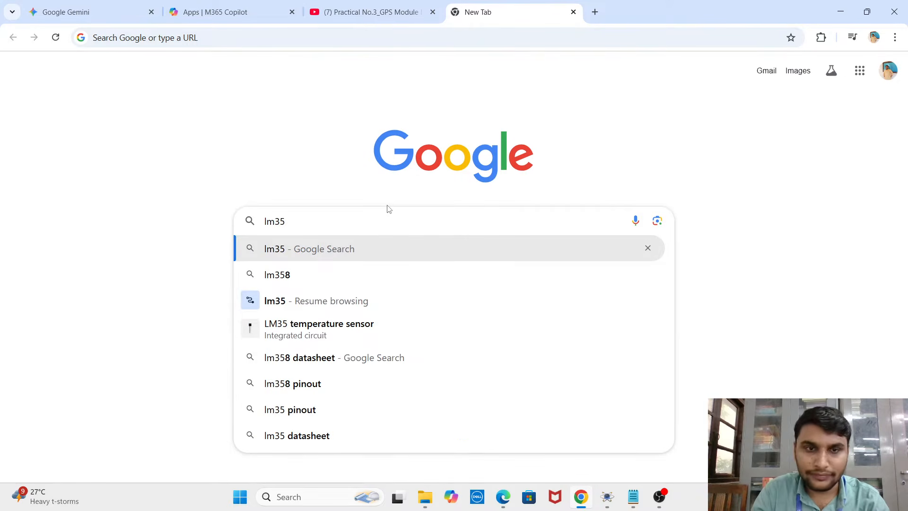
pyautogui.press('Return')
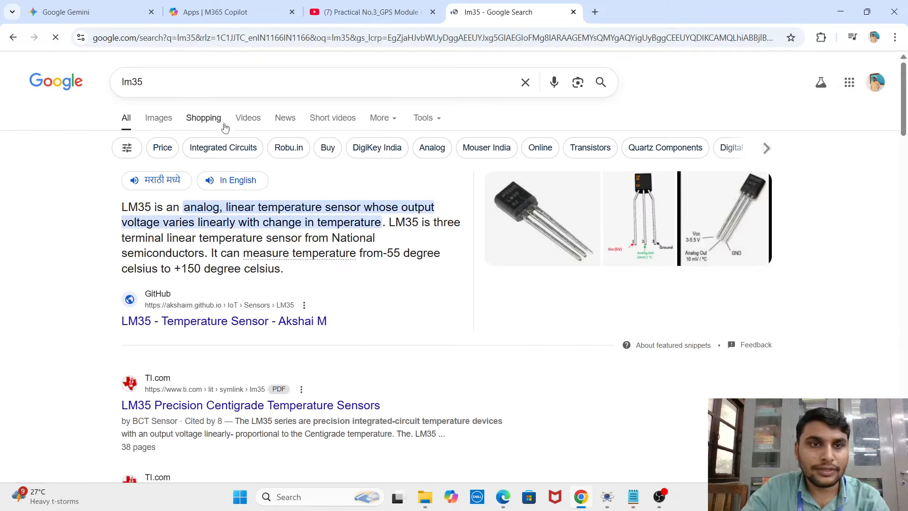
pyautogui.click(171, 122)
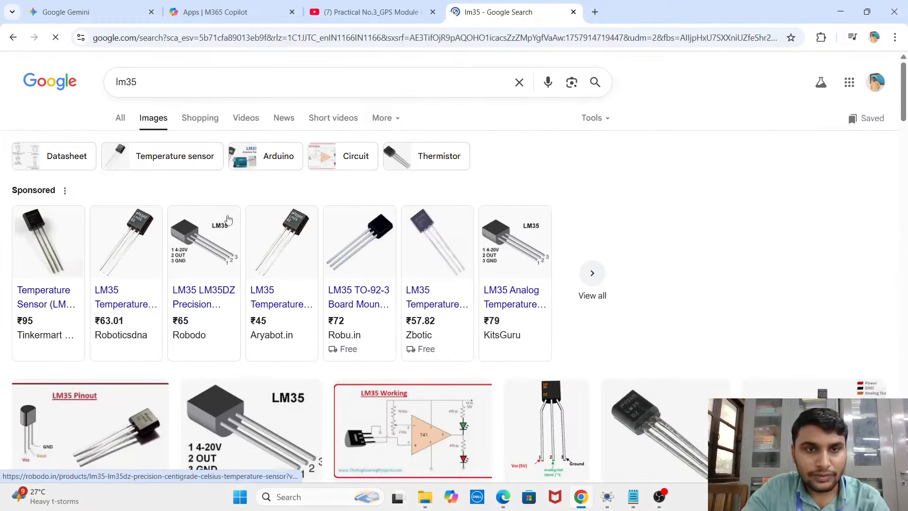
pyautogui.scroll(-6, 265, 161)
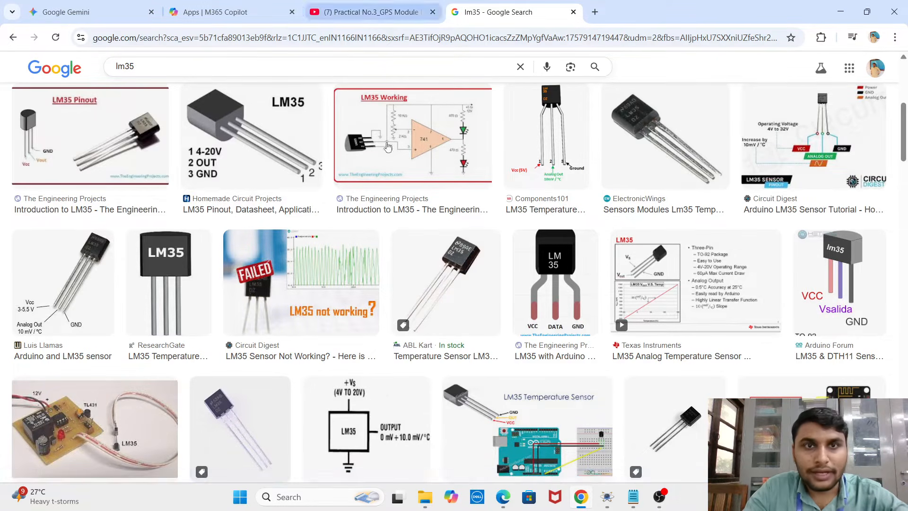
# Switch to Proteus, place a DC generator above the LM35 and wire it to the sensor's supply pin 1
pyautogui.click(607, 499)
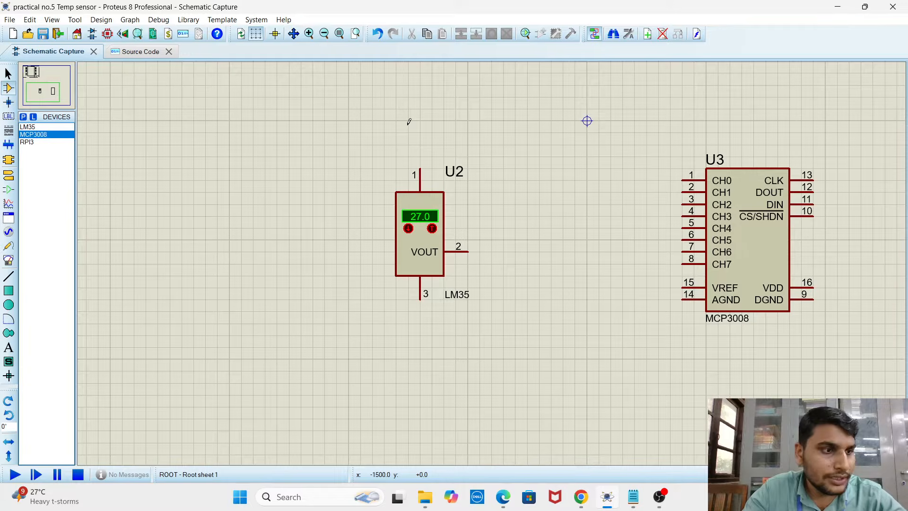
pyautogui.click(8, 233)
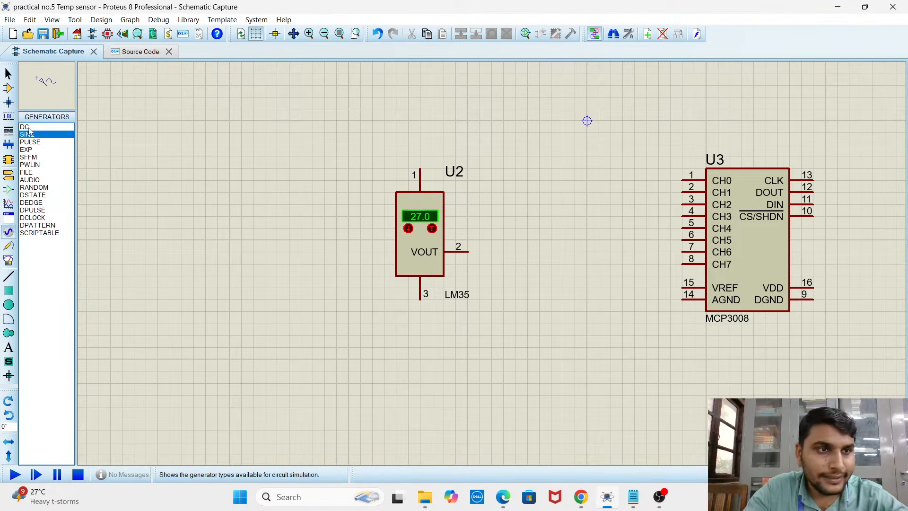
pyautogui.click(397, 134)
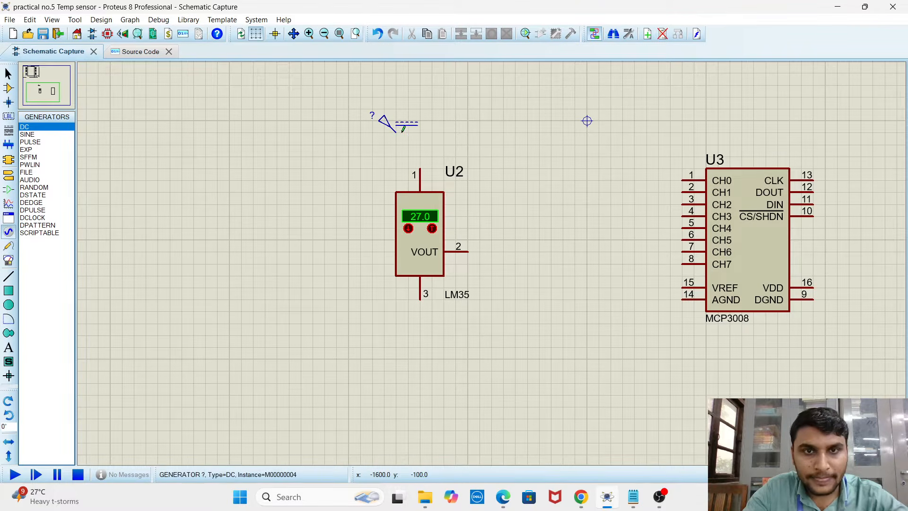
pyautogui.click(397, 134)
pyautogui.click(397, 133)
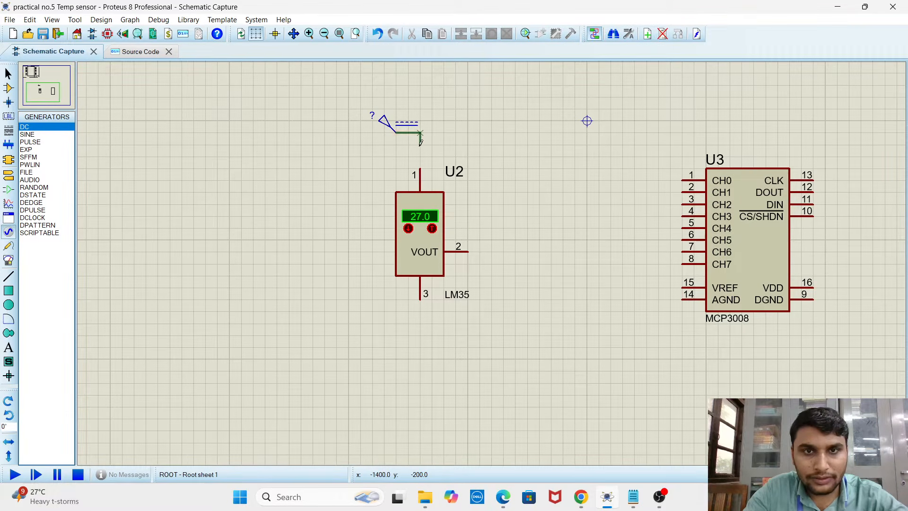
pyautogui.click(420, 169)
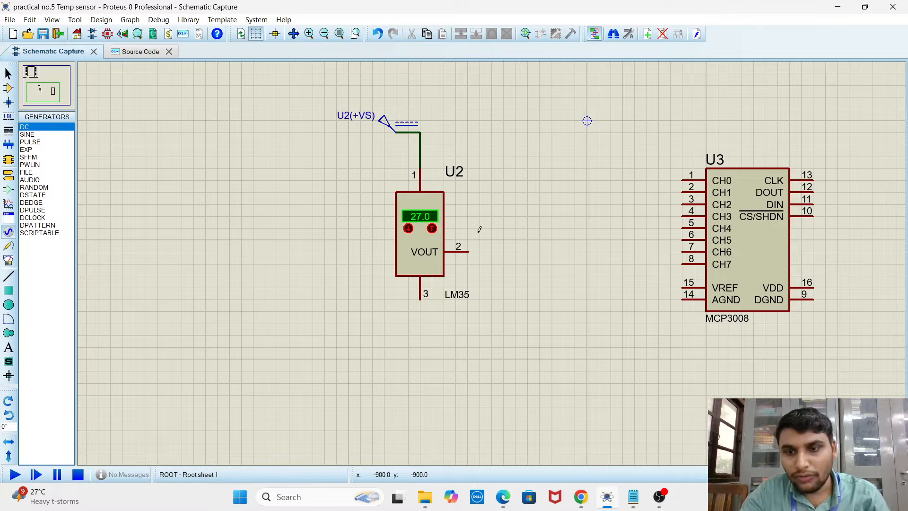
# Switch to Chrome, open the Luis Llamas LM35 pinout image to examine the supply voltage range, and return to Proteus
pyautogui.hotkey('alt', 'Tab')
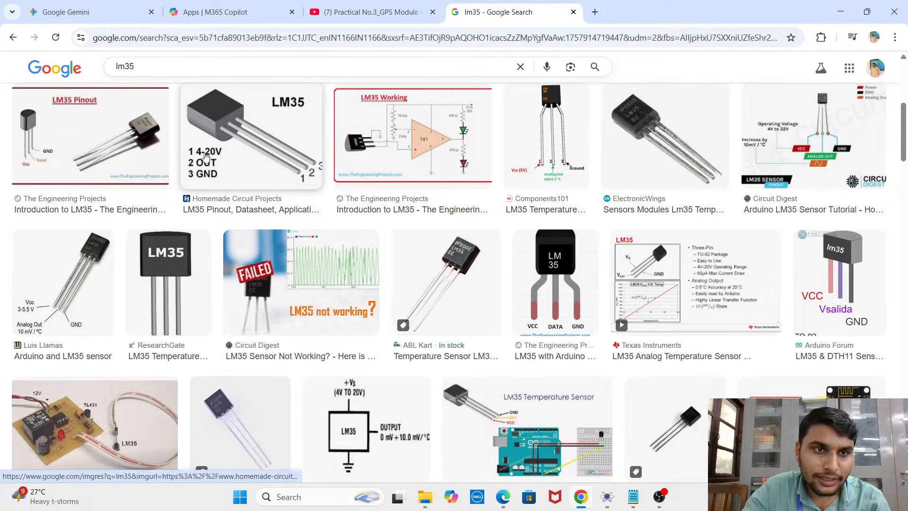
pyautogui.click(92, 259)
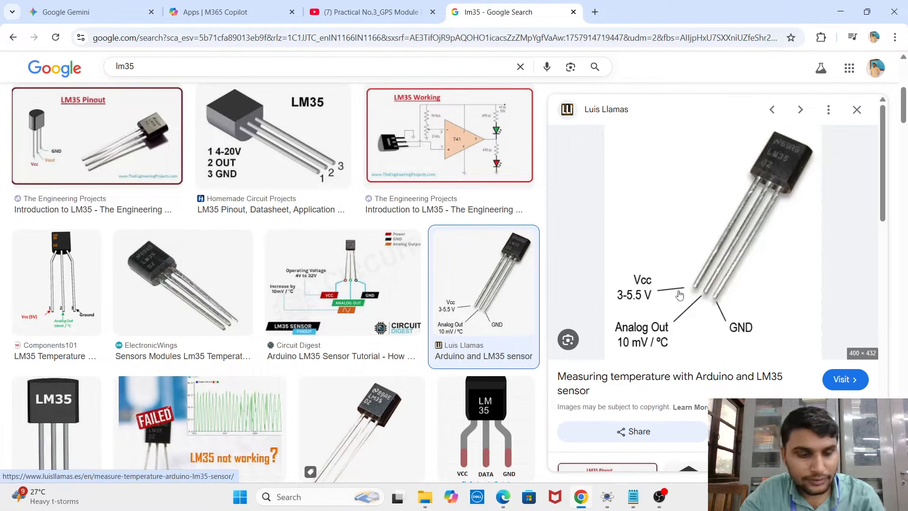
pyautogui.hotkey('alt', 'Tab')
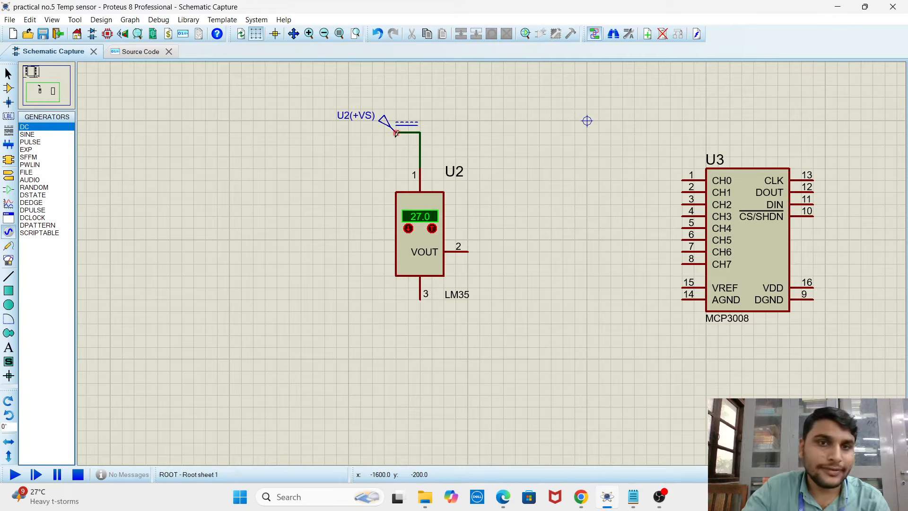
# Set the voltage of the DC generator feeding the LM35 to 3.5 V
pyautogui.rightClick(467, 123)
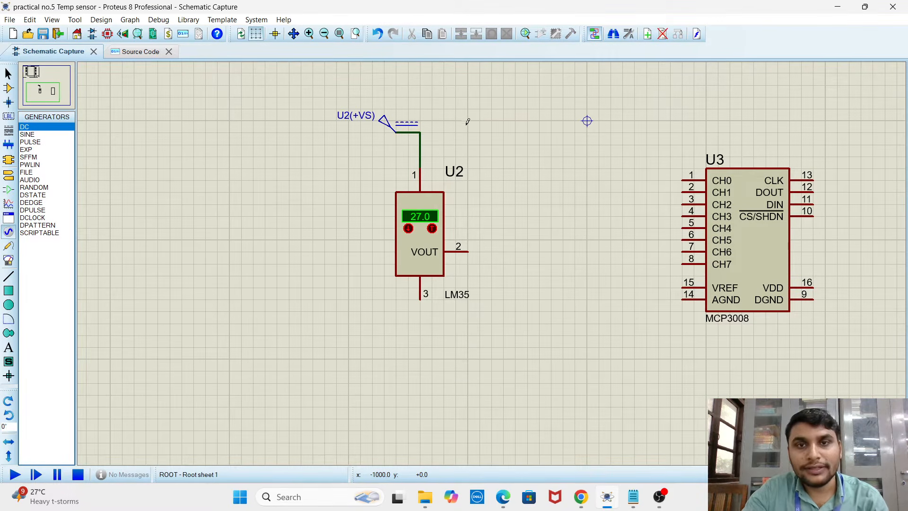
pyautogui.doubleClick(383, 124)
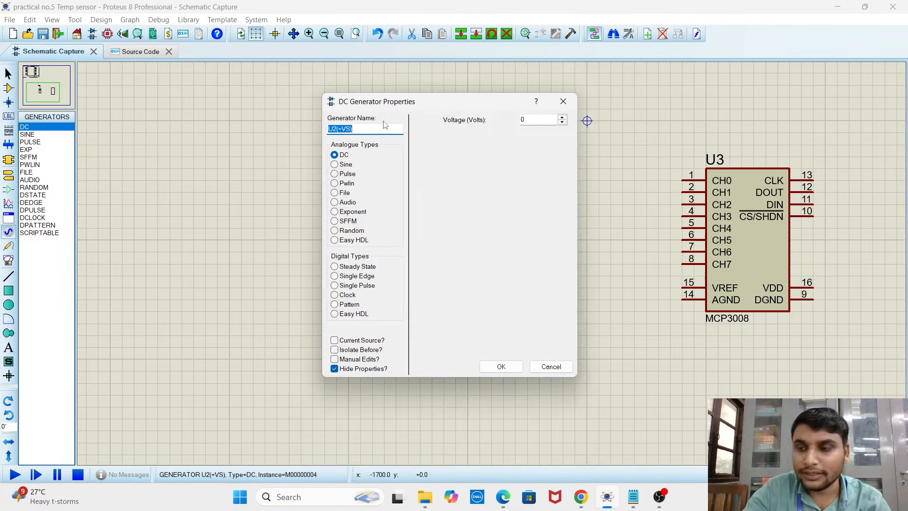
pyautogui.click(534, 120)
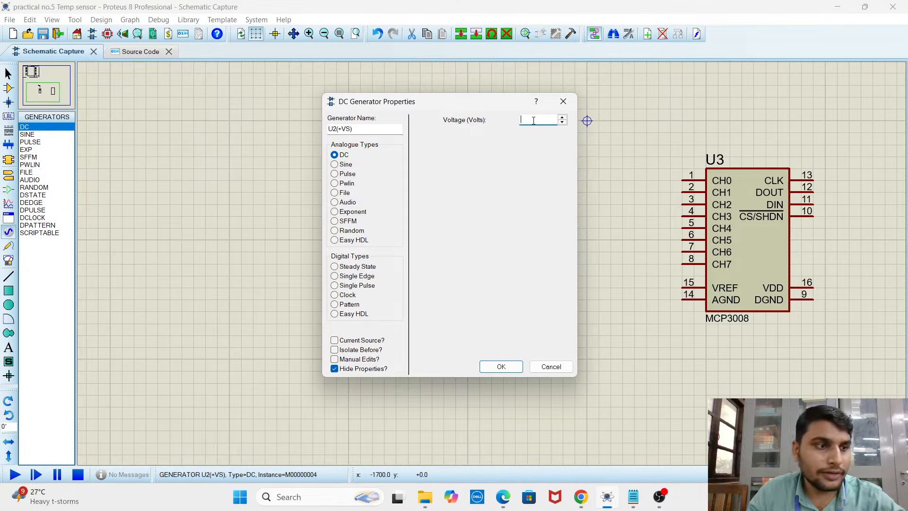
pyautogui.write('3')
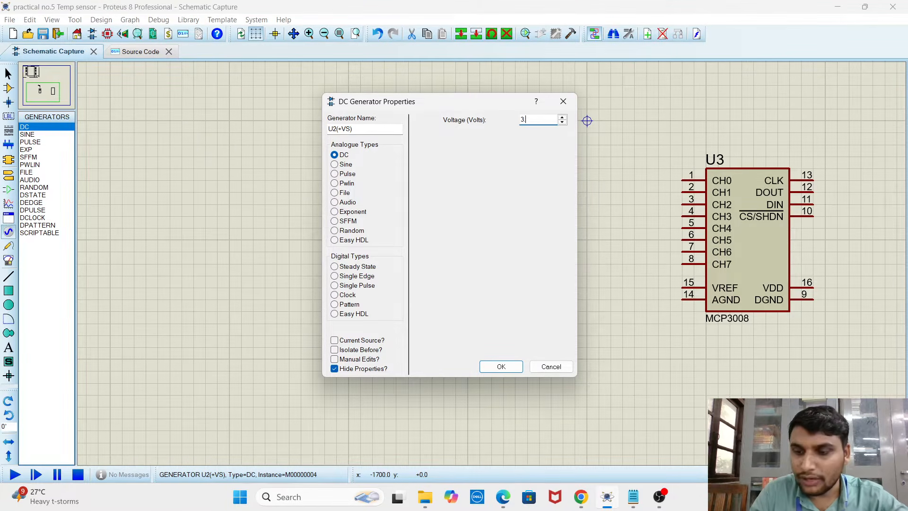
pyautogui.write('.5')
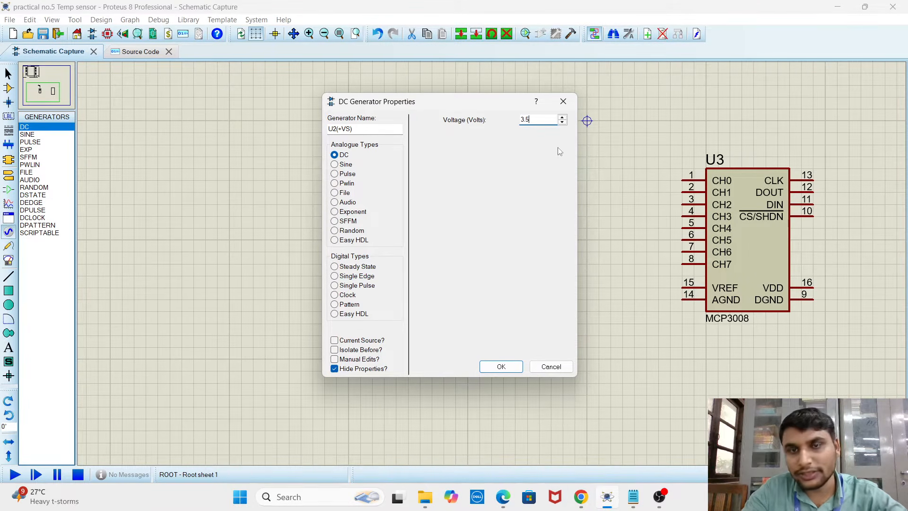
pyautogui.click(509, 370)
pyautogui.click(508, 174)
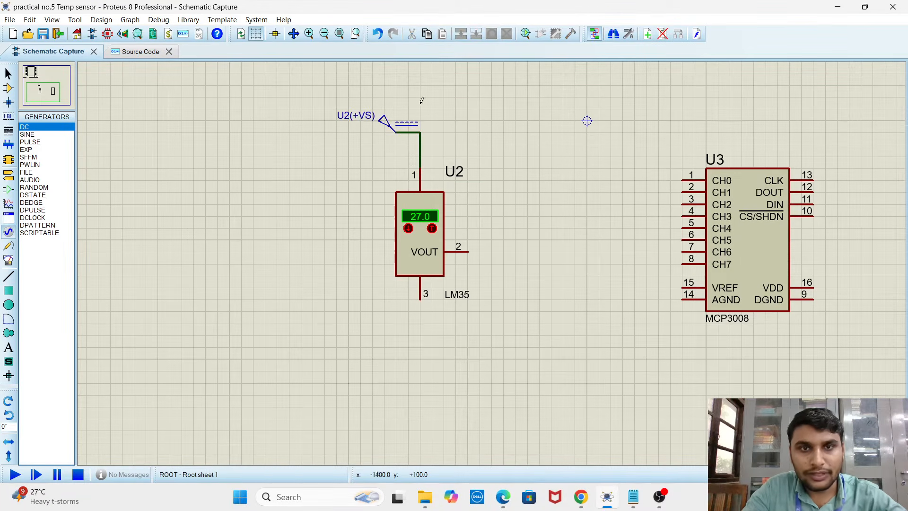
# Step the DC generator's voltage up one increment and back down to 3.5 V in its properties
pyautogui.doubleClick(383, 122)
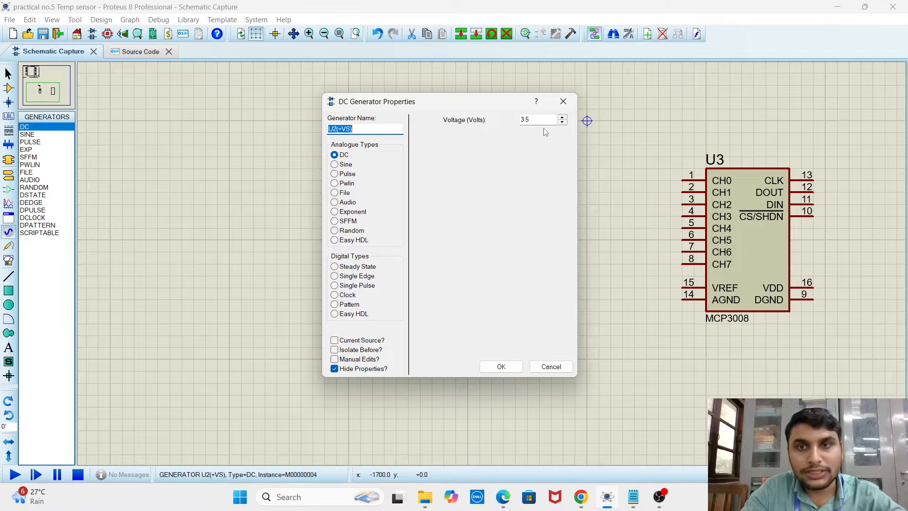
pyautogui.click(562, 118)
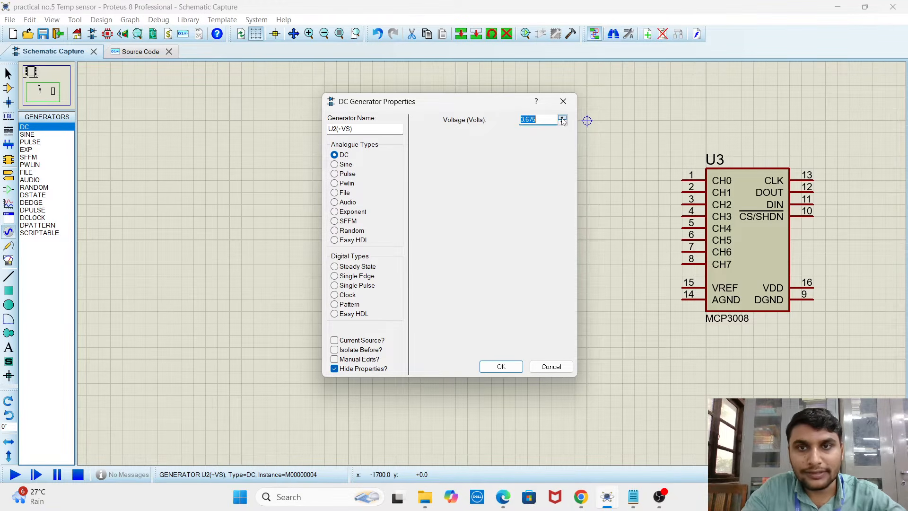
pyautogui.click(562, 122)
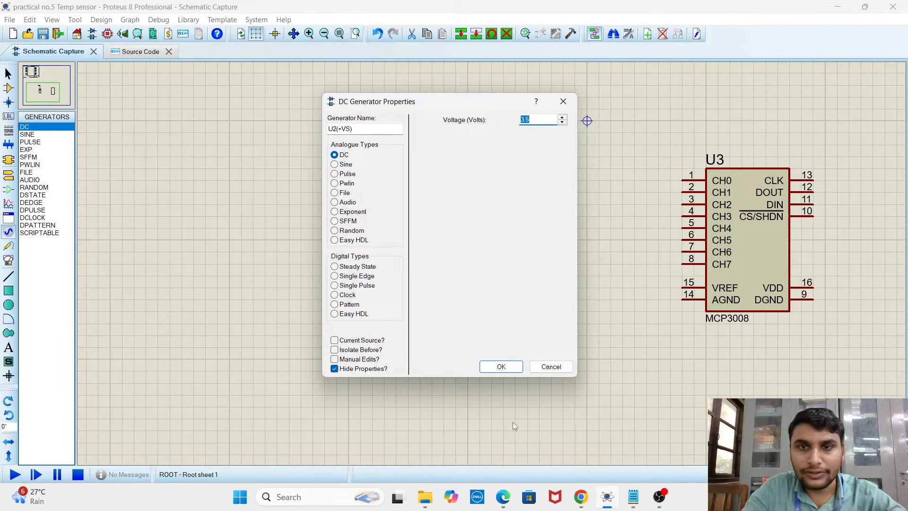
pyautogui.click(502, 367)
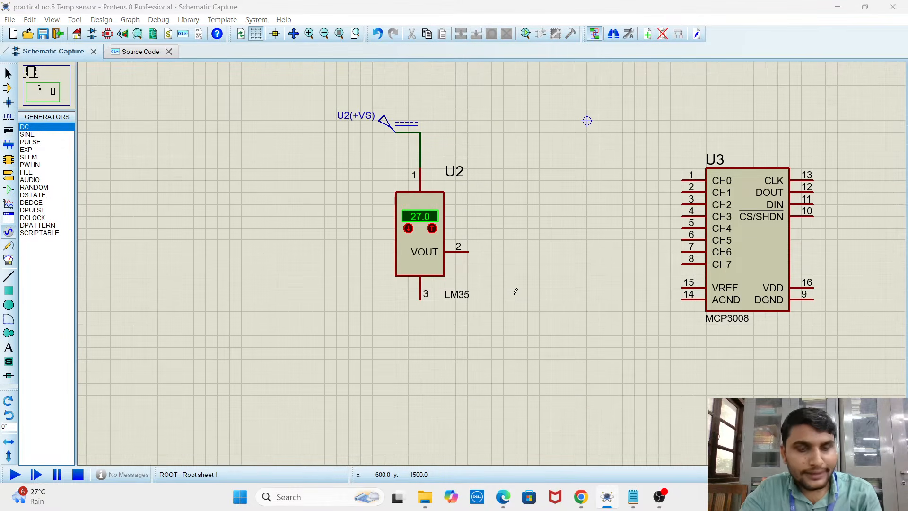
# Check the LM35 pinout in Chrome, and in Proteus place a ground terminal below the sensor and wire it to pin 3
pyautogui.hotkey('alt', 'Tab')
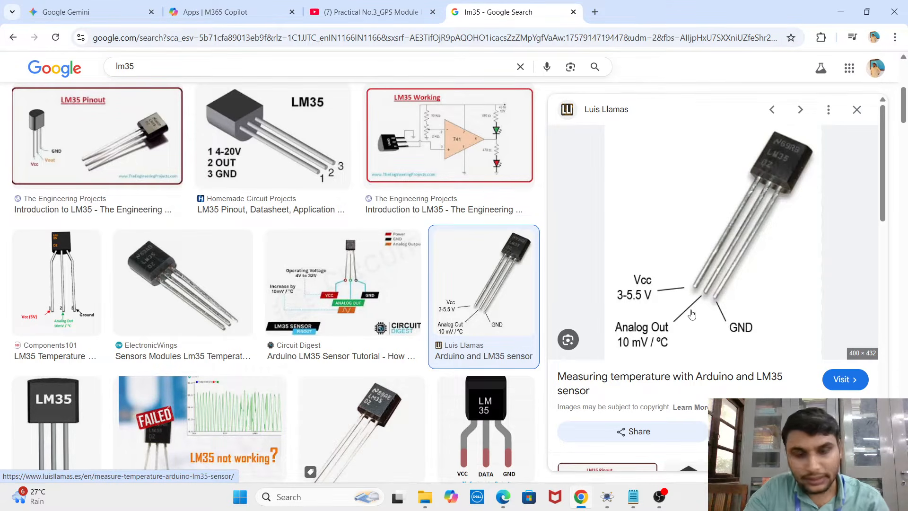
pyautogui.hotkey('alt', 'Tab')
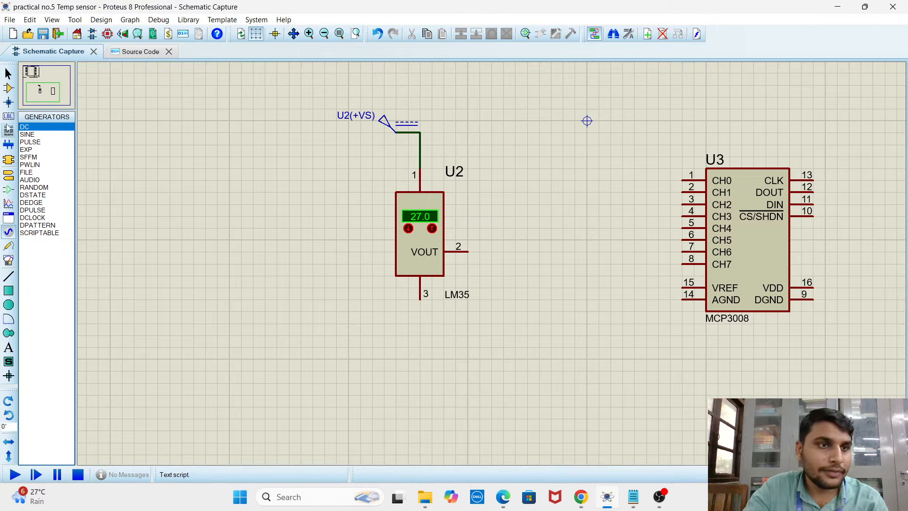
pyautogui.click(8, 175)
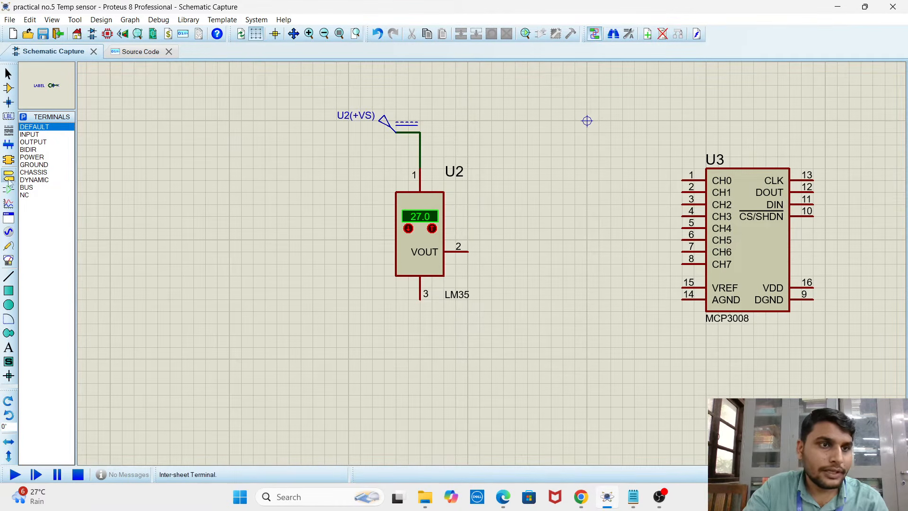
pyautogui.click(30, 166)
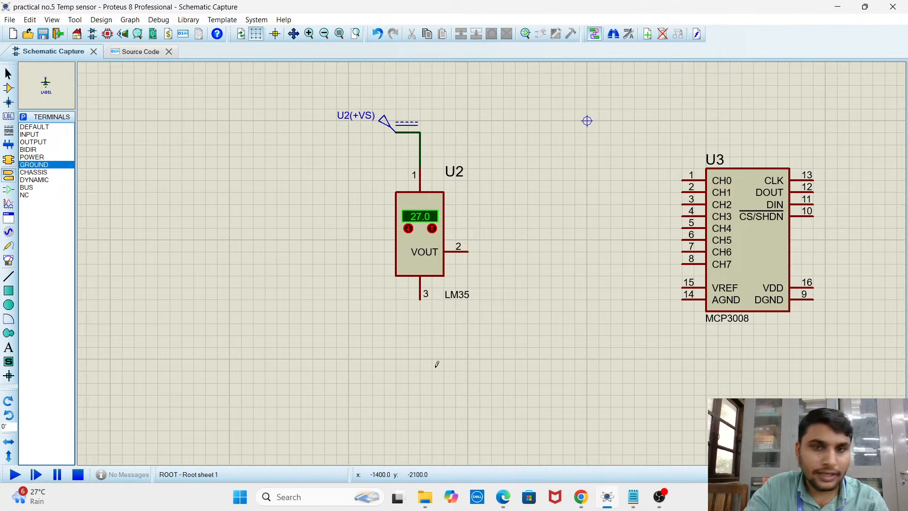
pyautogui.click(419, 354)
pyautogui.scroll(3, 420, 333)
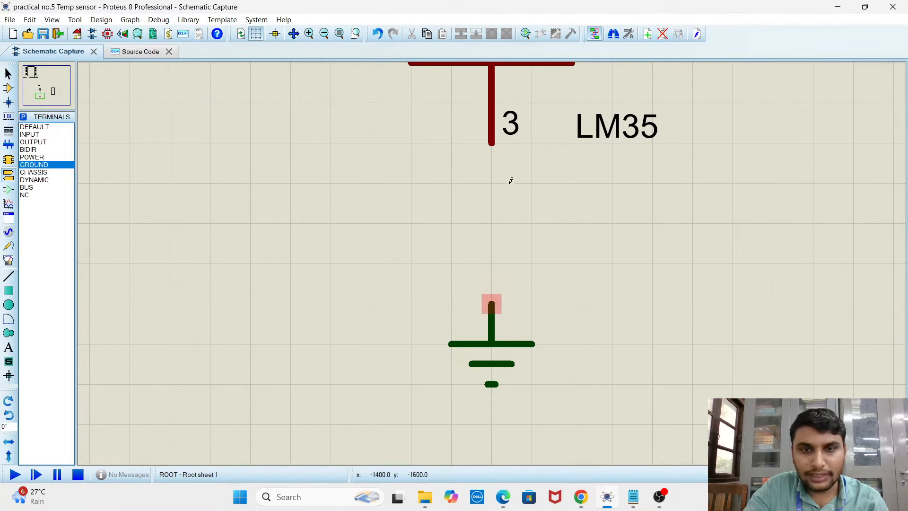
pyautogui.click(491, 142)
pyautogui.click(491, 302)
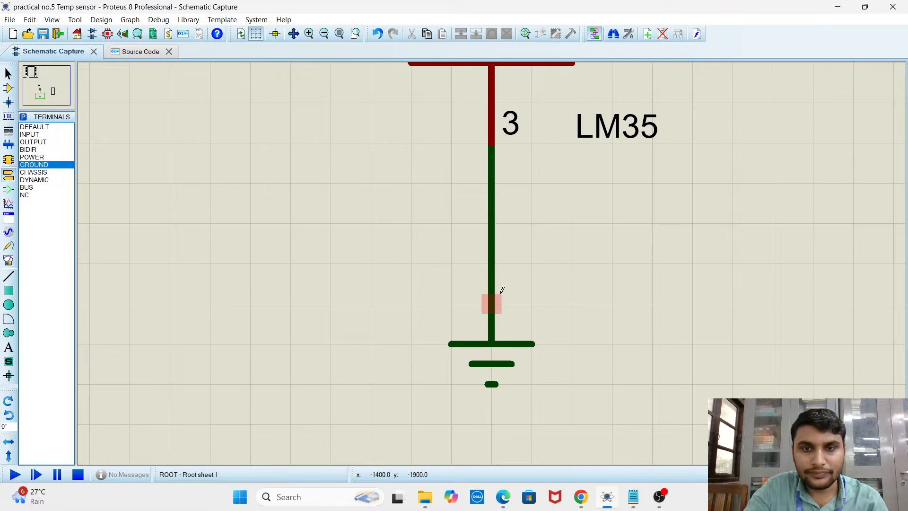
# Check the analog output pin in Chrome's LM35 pinout image, and in Proteus wire the sensor's VOUT pin 2 to CH0 of the MCP3008
pyautogui.scroll(-2, 501, 269)
pyautogui.scroll(-2, 569, 184)
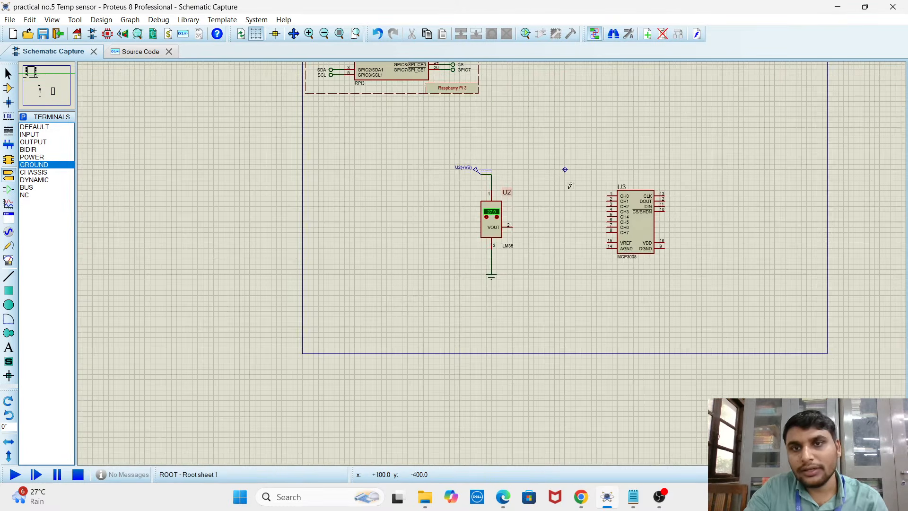
pyautogui.scroll(3, 511, 237)
pyautogui.scroll(-1, 492, 229)
pyautogui.scroll(-1, 469, 233)
pyautogui.scroll(2, 471, 144)
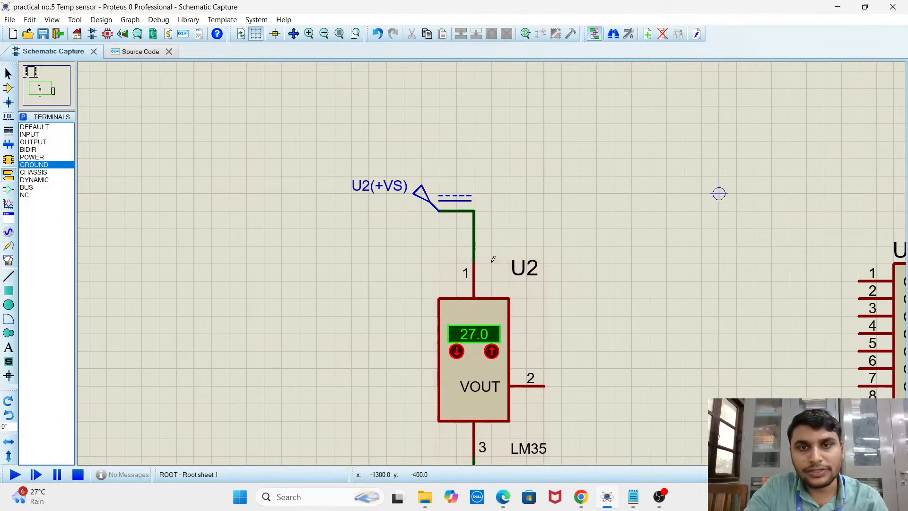
pyautogui.scroll(-1, 520, 298)
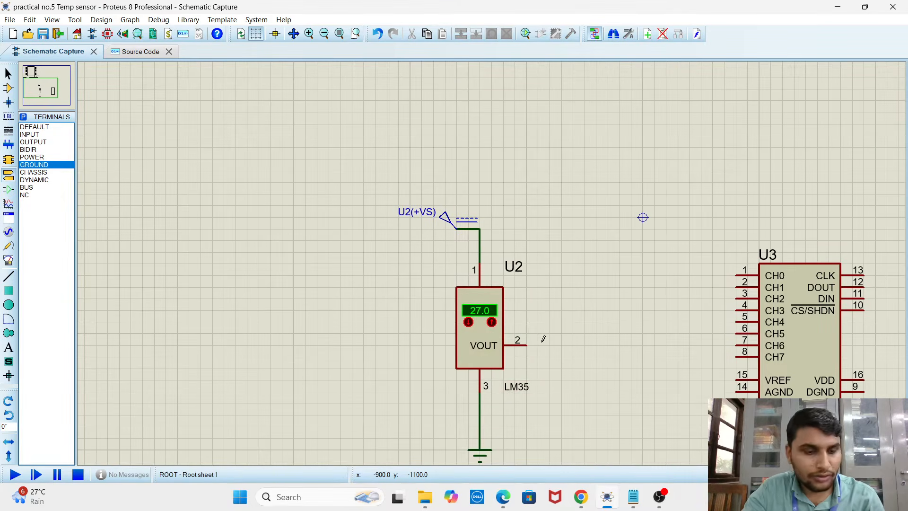
pyautogui.hotkey('alt', 'Tab')
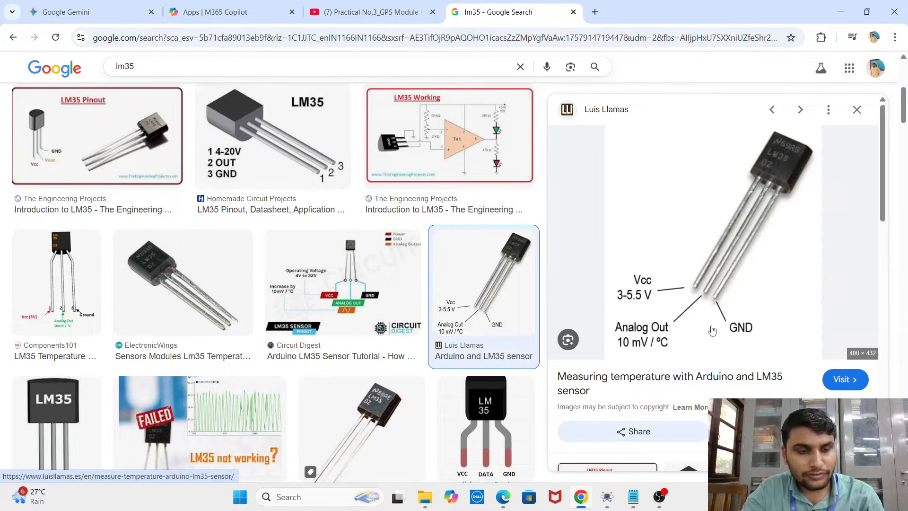
pyautogui.hotkey('alt', 'Tab')
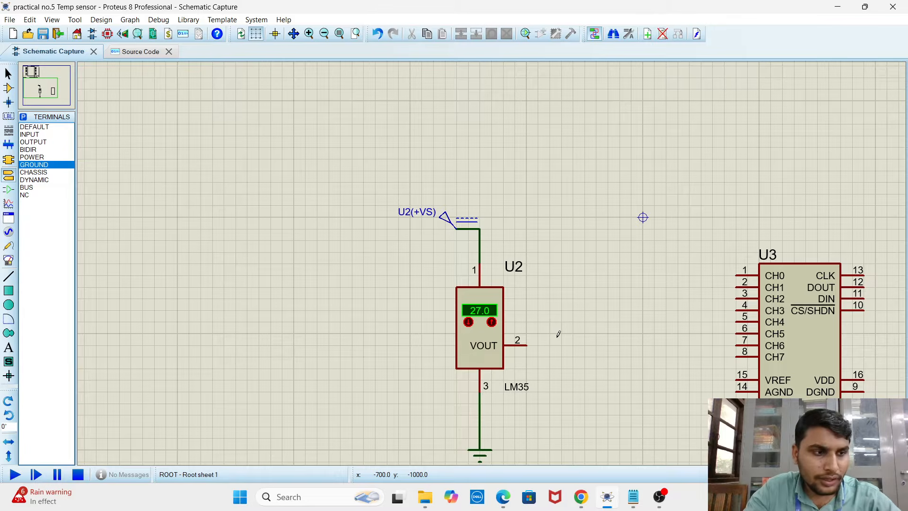
pyautogui.click(527, 345)
pyautogui.click(586, 345)
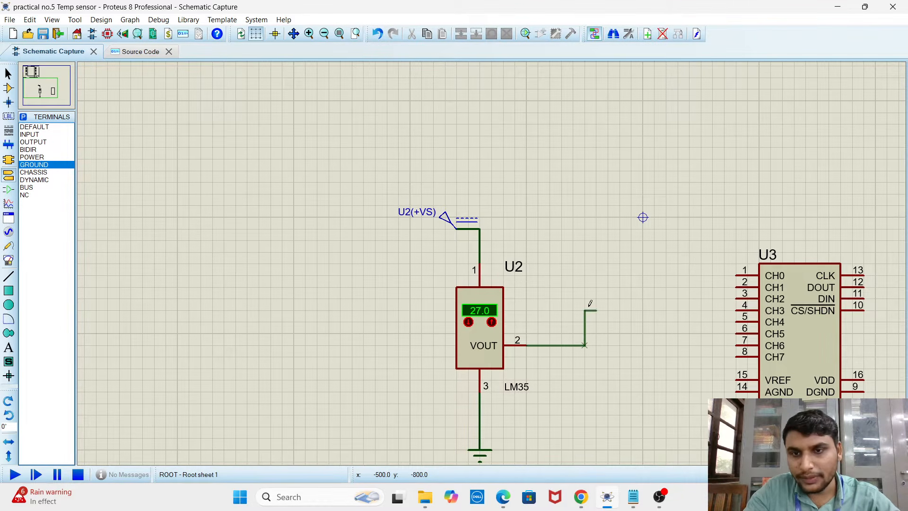
pyautogui.click(586, 275)
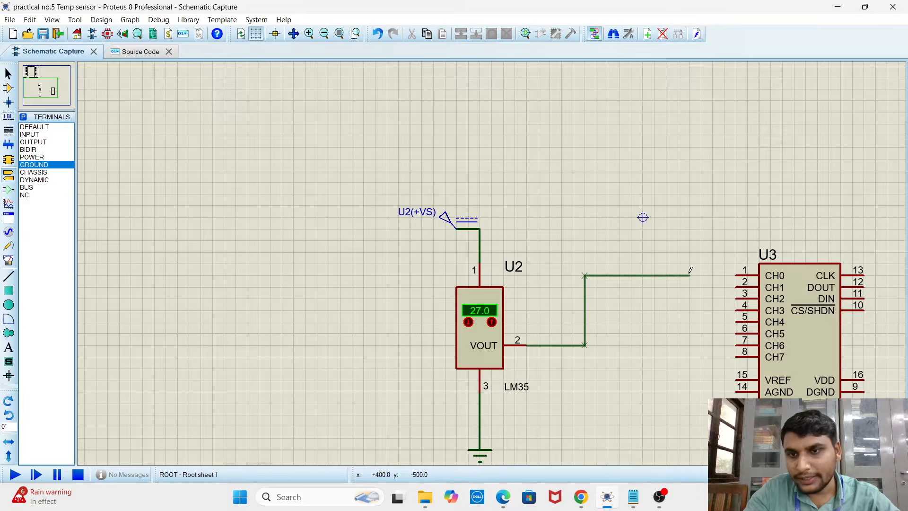
pyautogui.click(736, 273)
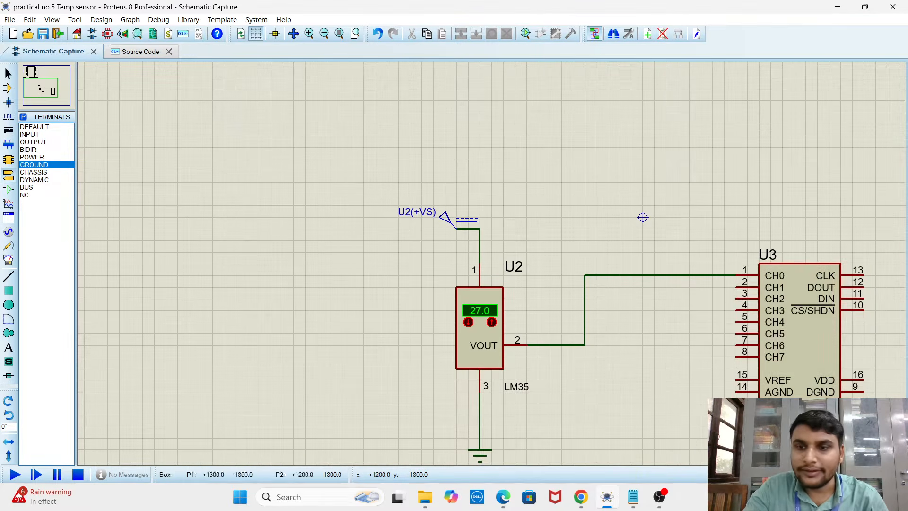
# Check the voltage setting in the properties of the DC generator feeding the LM35, and close them without changes
pyautogui.scroll(-1, 643, 344)
pyautogui.scroll(4, 684, 380)
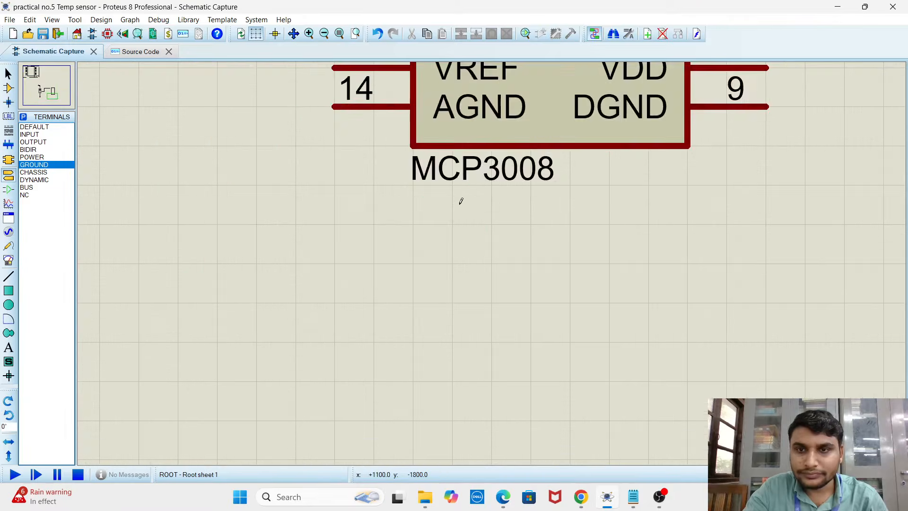
pyautogui.scroll(-3, 491, 263)
pyautogui.scroll(2, 413, 194)
pyautogui.scroll(-2, 492, 261)
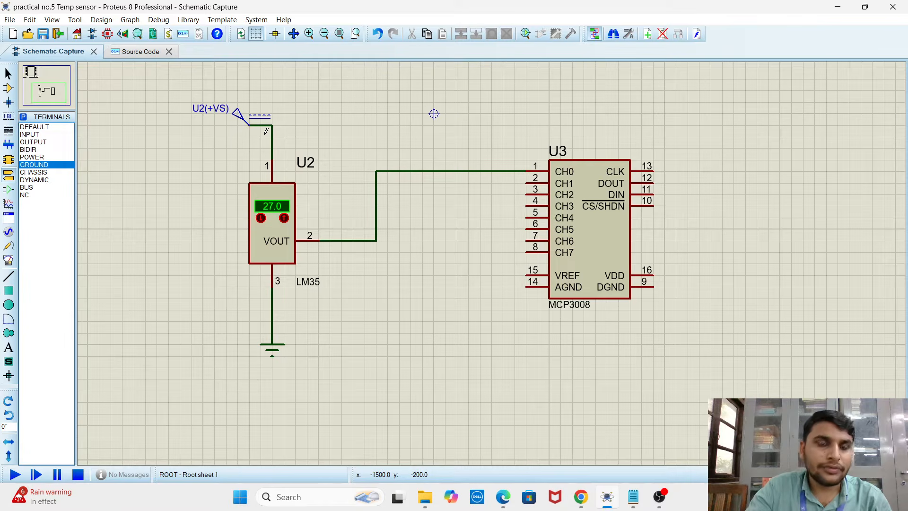
pyautogui.doubleClick(238, 121)
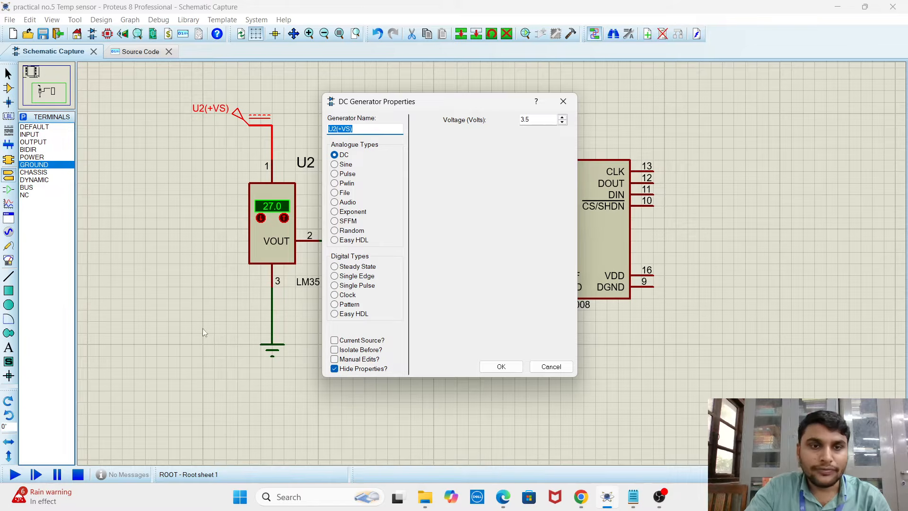
pyautogui.click(563, 101)
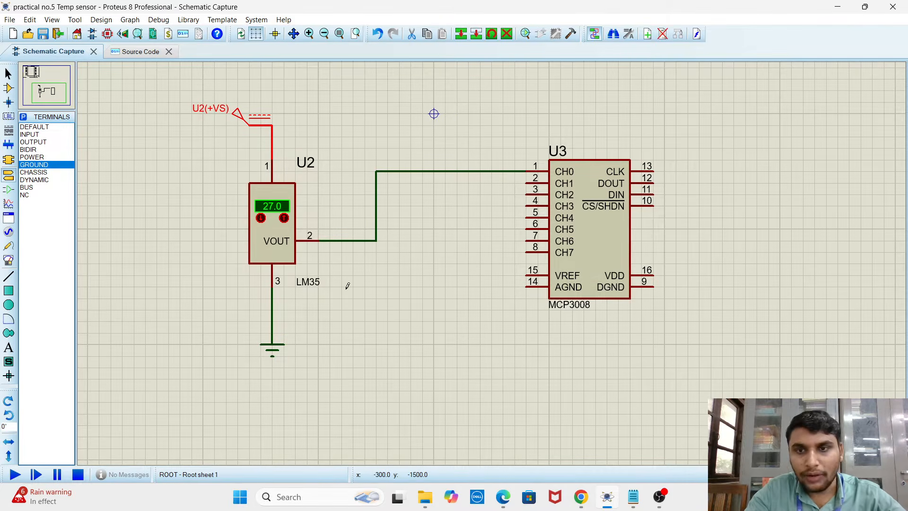
# Place a DC generator on each side of the MCP3008 and wire them to VREF pin 15 and VDD pin 16
pyautogui.click(8, 231)
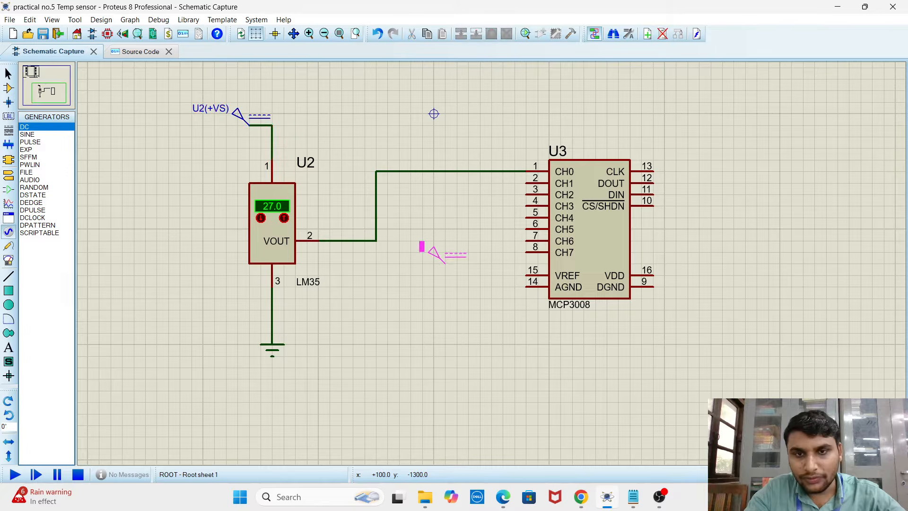
pyautogui.click(445, 264)
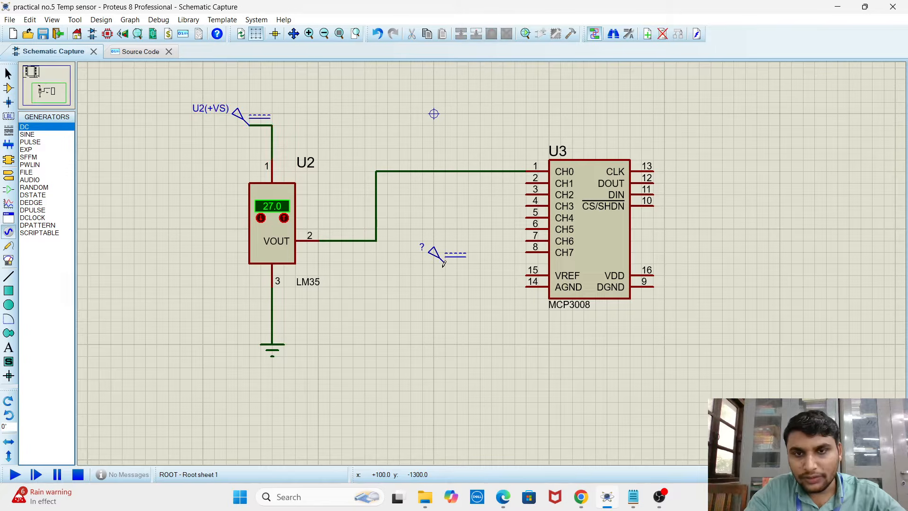
pyautogui.click(745, 241)
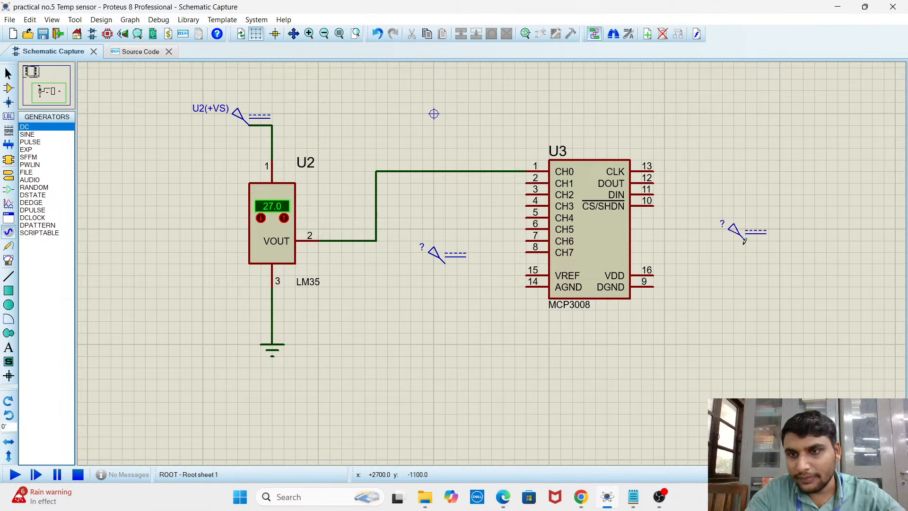
pyautogui.click(447, 266)
pyautogui.click(528, 275)
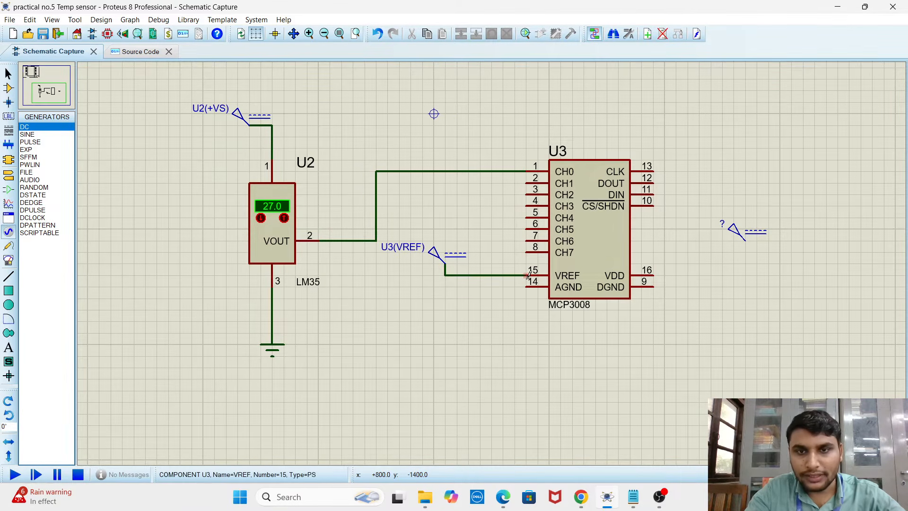
pyautogui.click(653, 275)
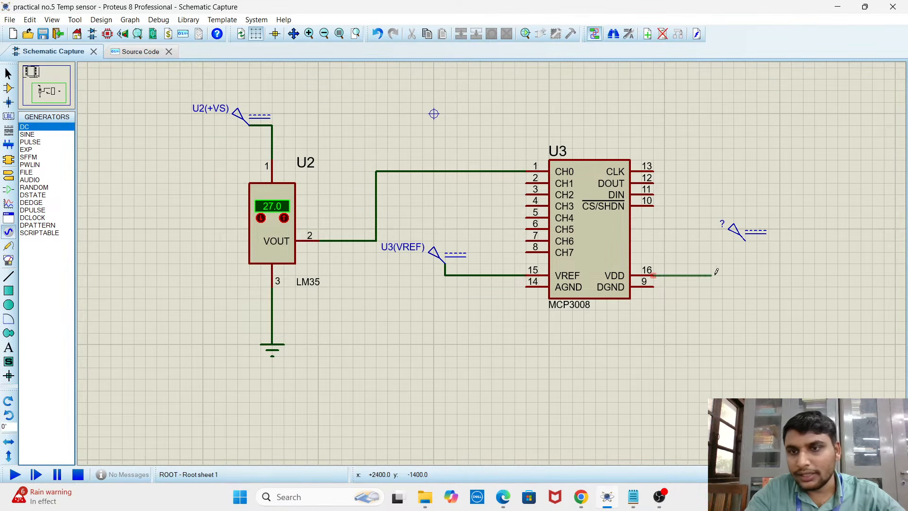
pyautogui.click(745, 241)
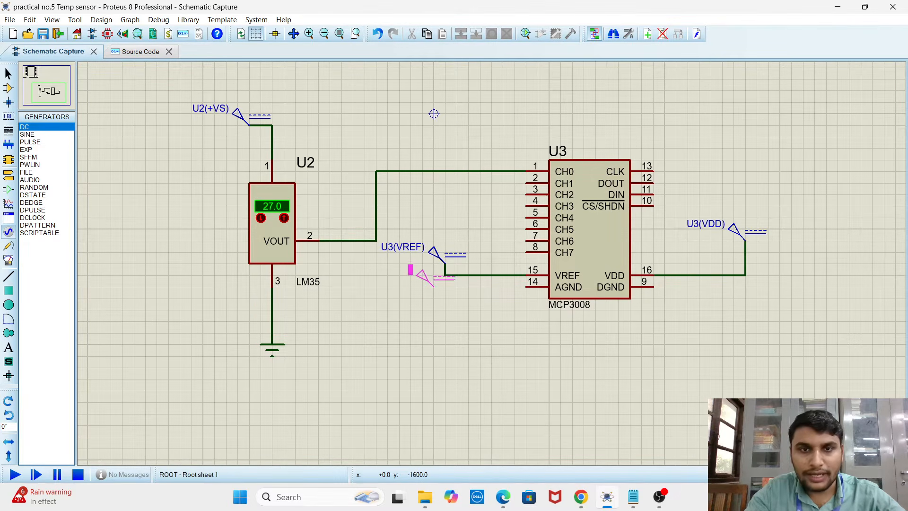
# Set the voltage of both the VREF and the VDD generators of the MCP3008 to 3.5 V
pyautogui.doubleClick(434, 255)
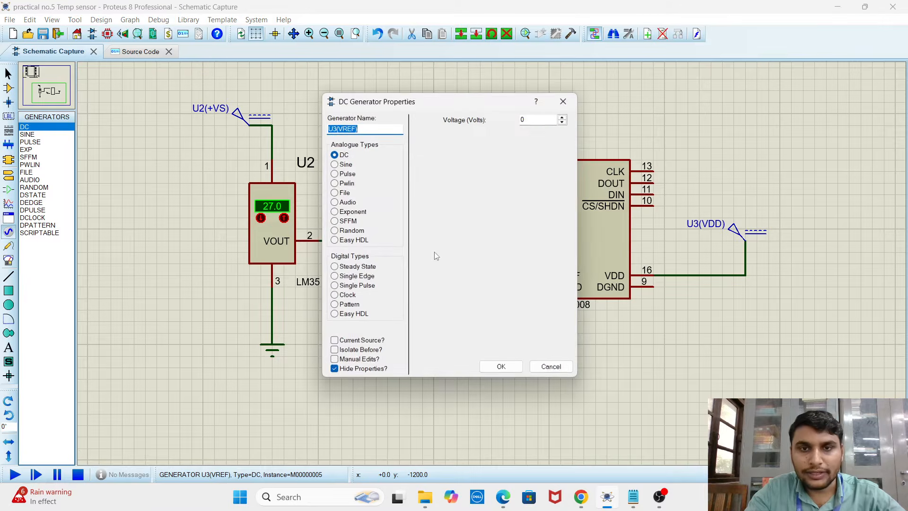
pyautogui.click(530, 119)
pyautogui.press('BackSpace')
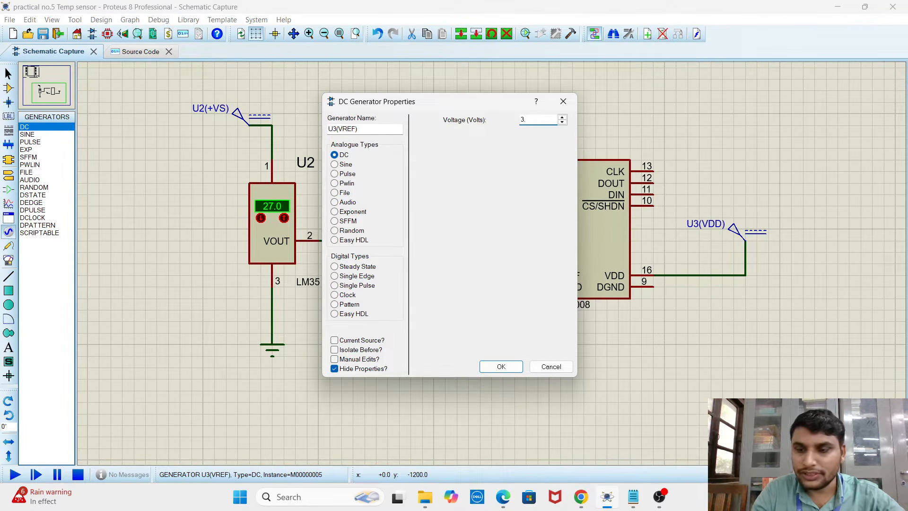
pyautogui.press('Return')
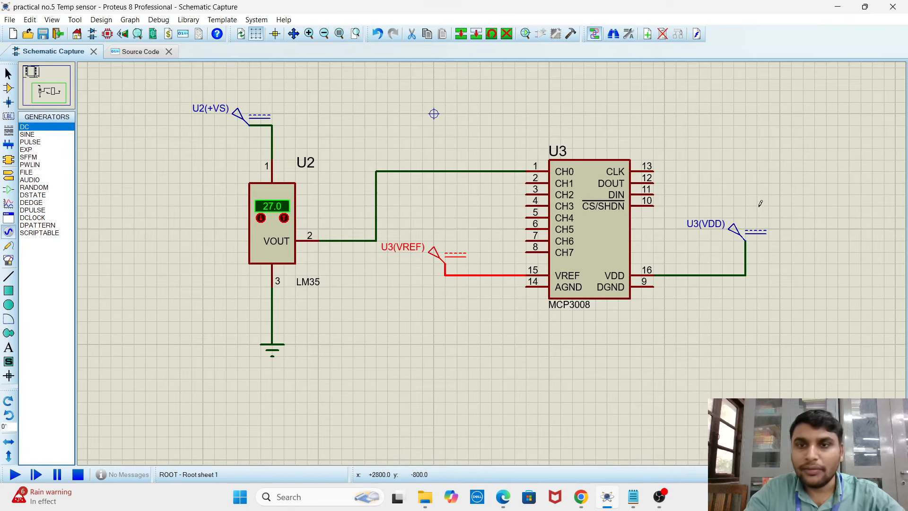
pyautogui.doubleClick(734, 231)
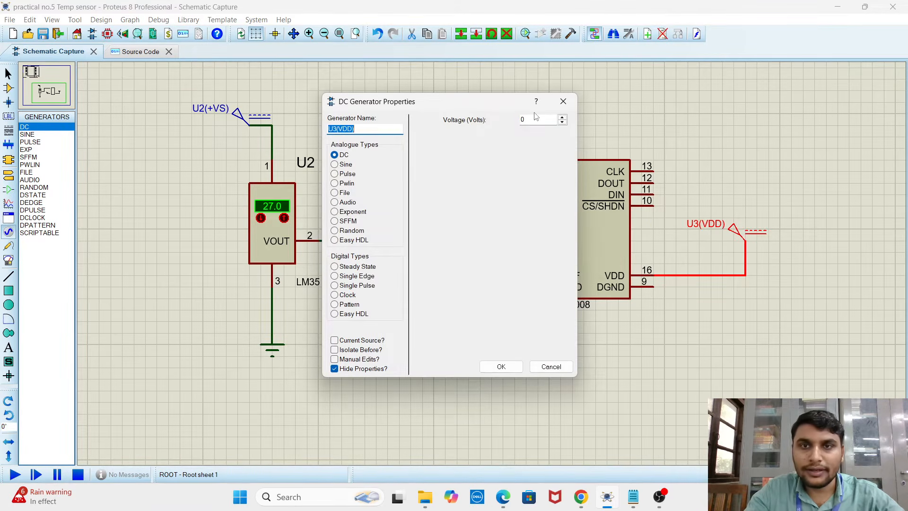
pyautogui.click(536, 120)
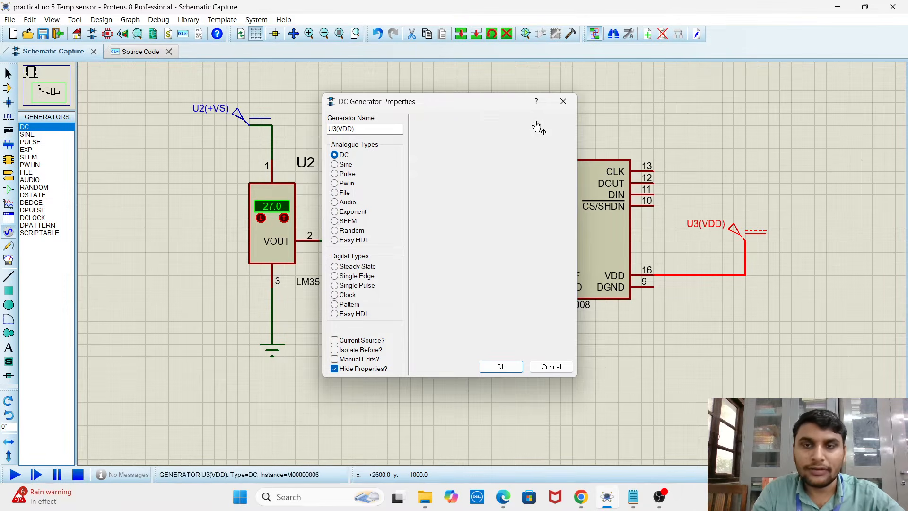
pyautogui.press('Return')
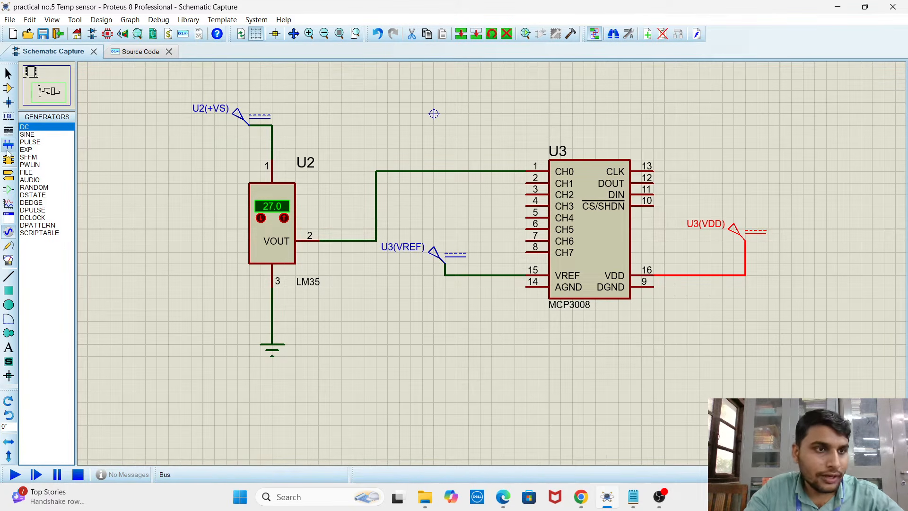
# Place a ground terminal below the MCP3008 and wire both AGND pin 14 and DGND pin 9 to it
pyautogui.click(9, 175)
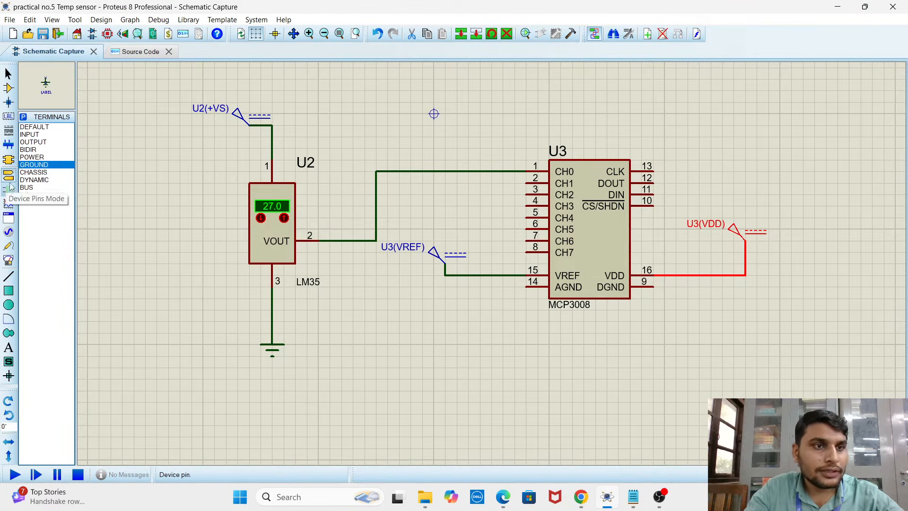
pyautogui.click(595, 385)
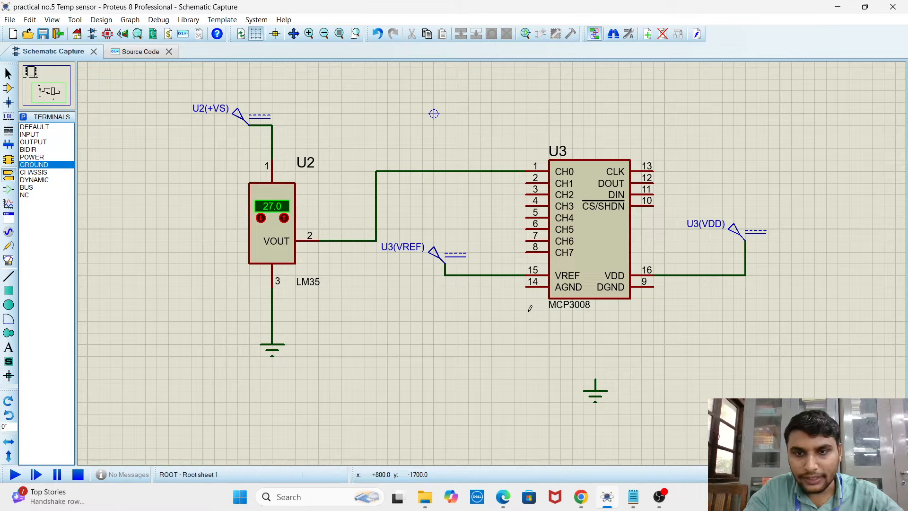
pyautogui.click(526, 285)
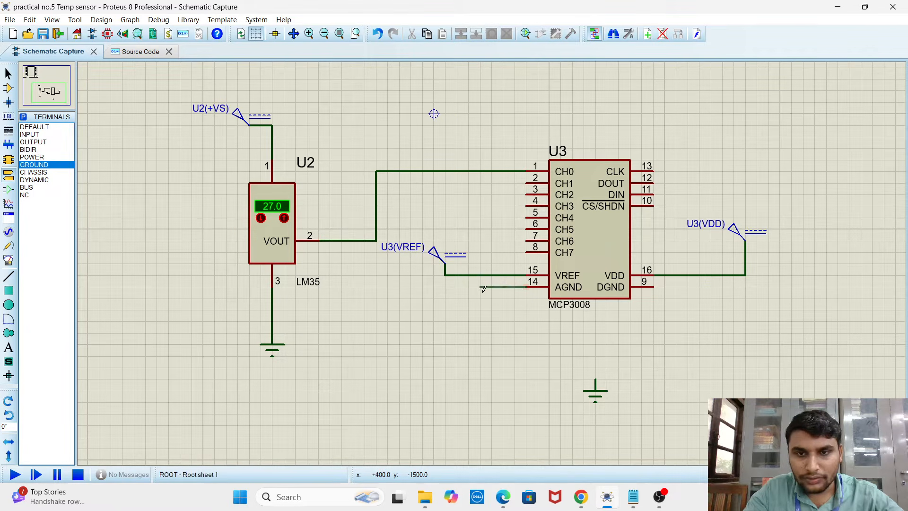
pyautogui.click(482, 287)
pyautogui.click(480, 343)
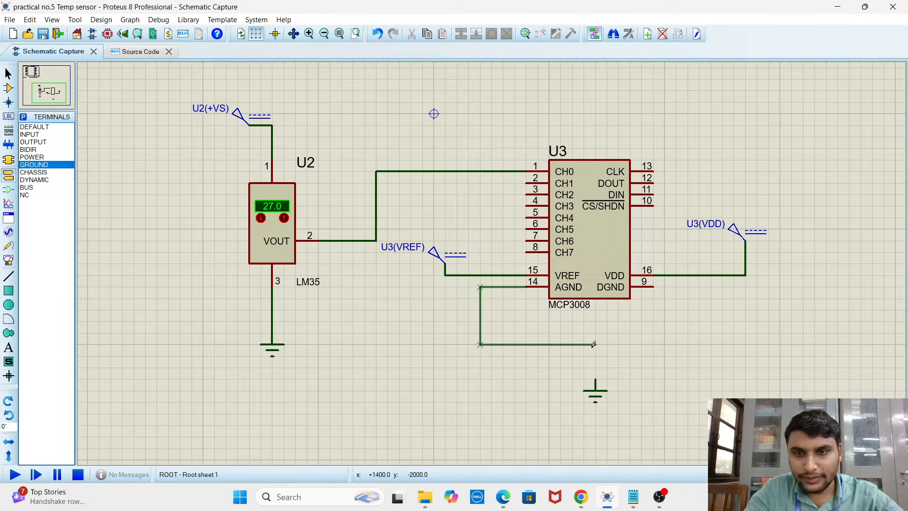
pyautogui.click(595, 380)
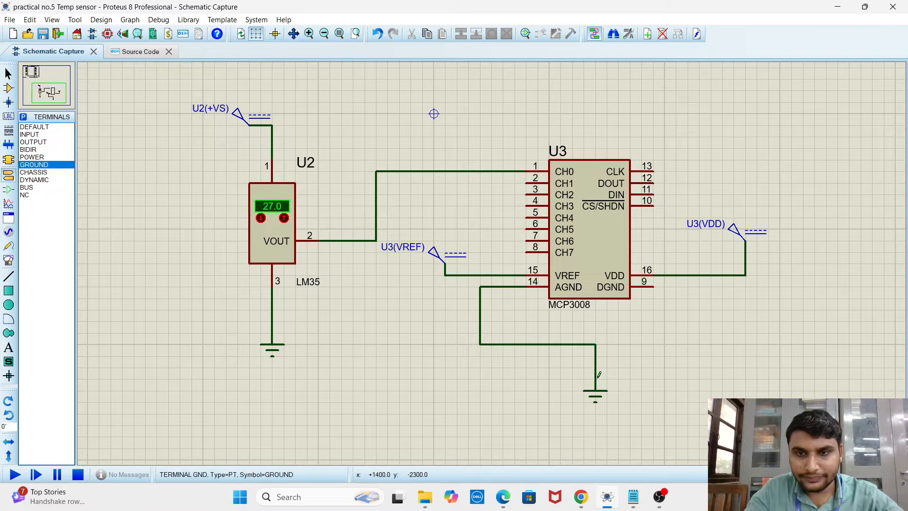
pyautogui.click(654, 287)
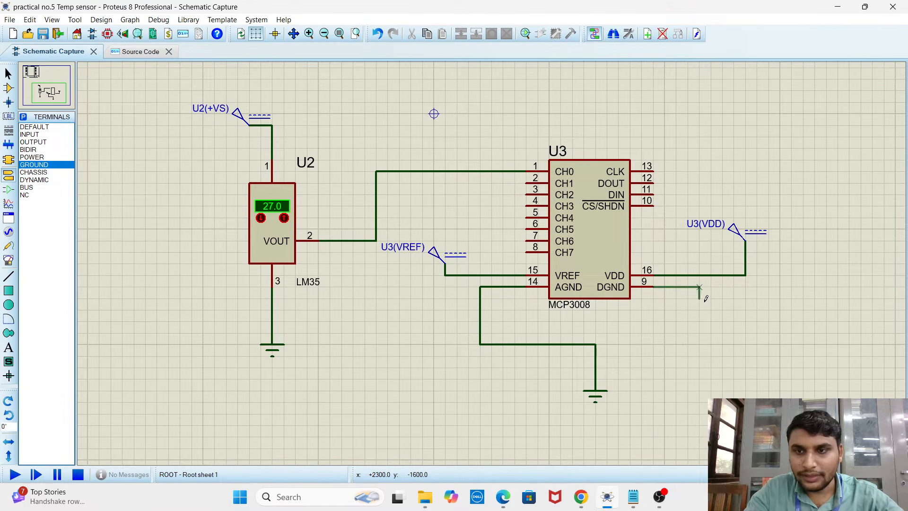
pyautogui.click(596, 343)
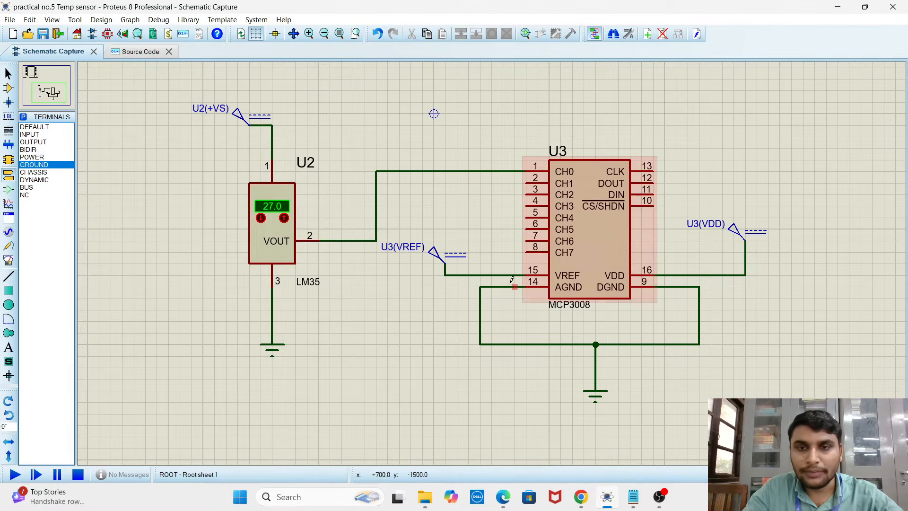
# Review the voltage settings of the MCP3008's VREF and VDD generators in their properties
pyautogui.doubleClick(434, 255)
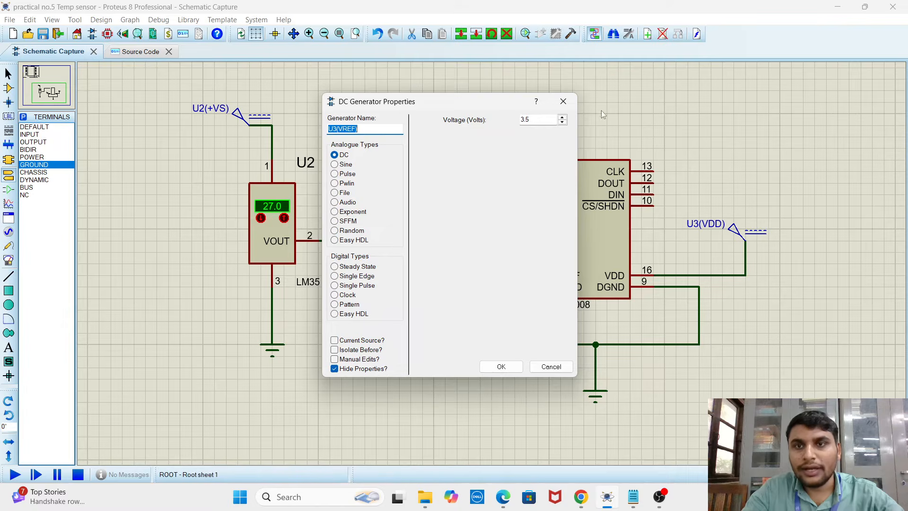
pyautogui.click(565, 103)
pyautogui.doubleClick(729, 235)
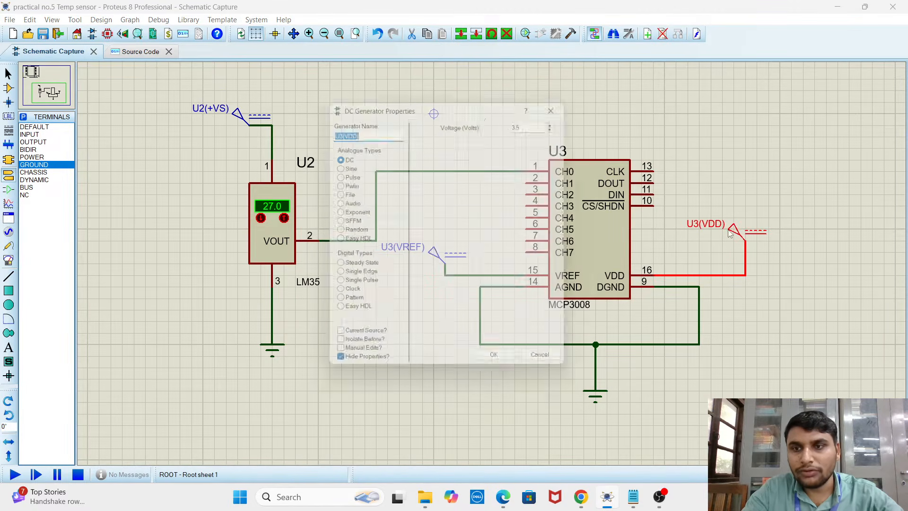
pyautogui.click(563, 101)
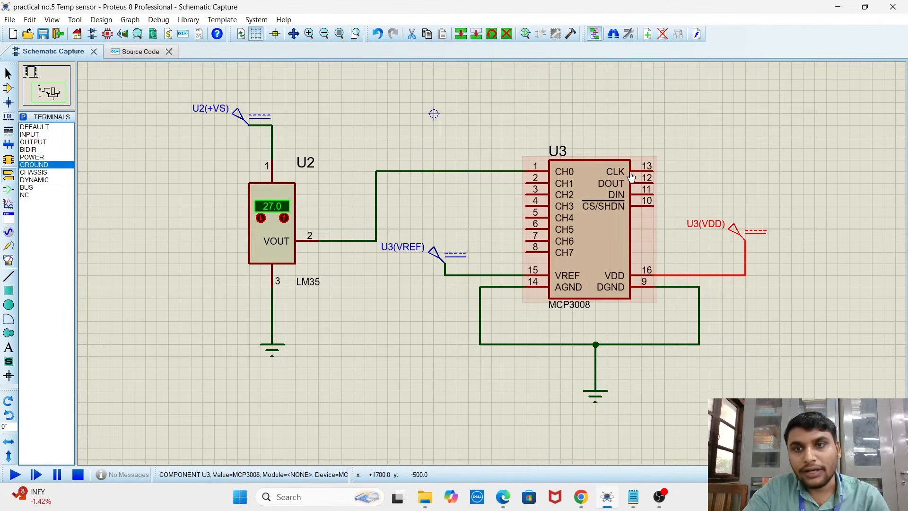
# Compare the Raspberry Pi 3's MOSI, MISO, CLK and CS terminals with the MCP3008's CLK, DOUT, DIN and CS/SHDN pins
pyautogui.scroll(-2, 620, 176)
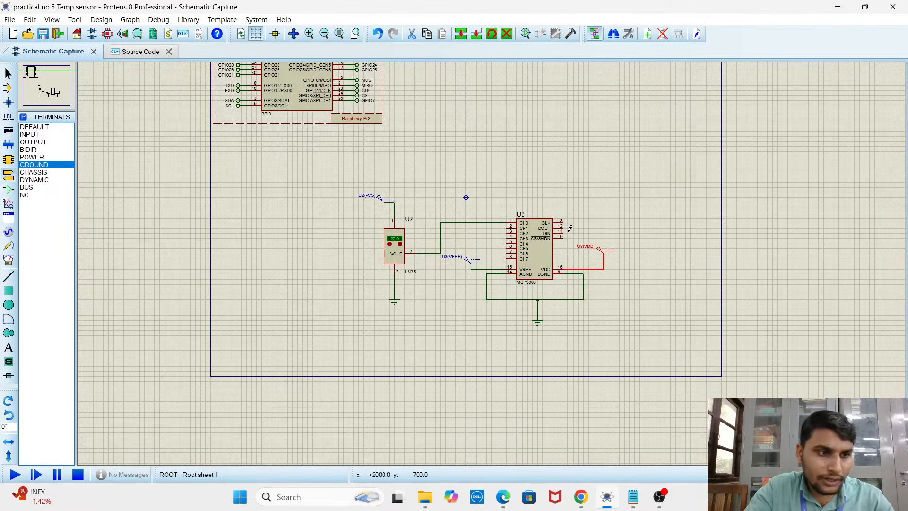
pyautogui.scroll(2, 362, 103)
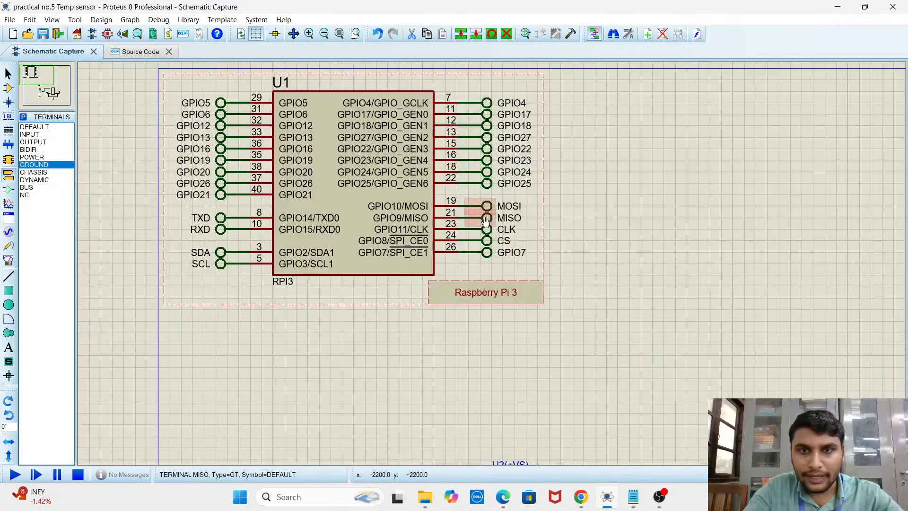
pyautogui.scroll(-2, 492, 265)
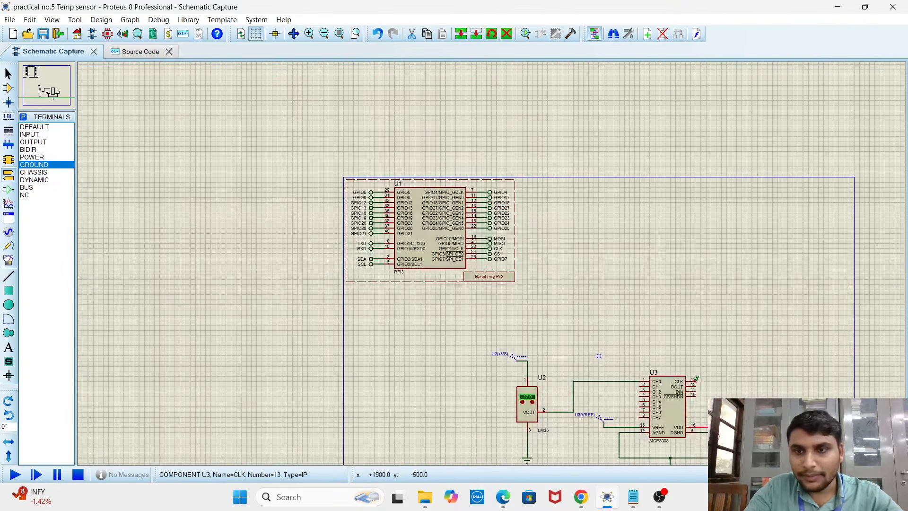
pyautogui.scroll(3, 695, 378)
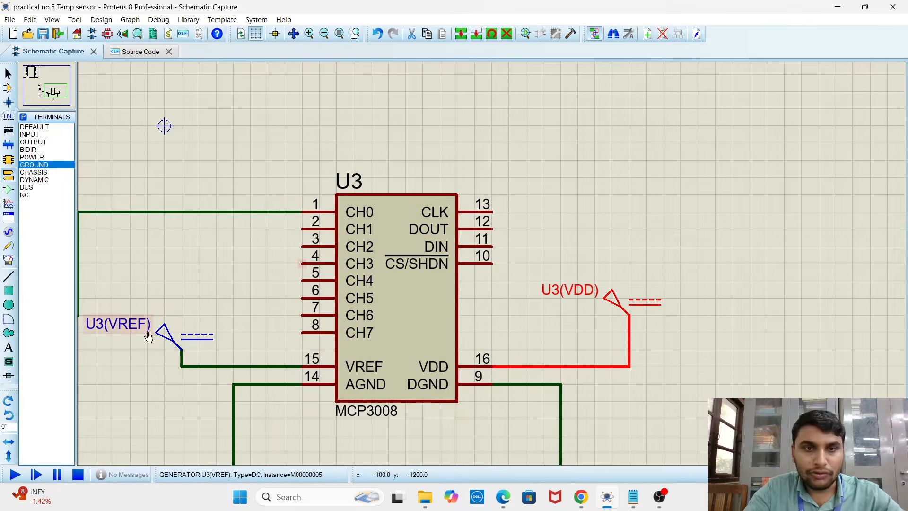
pyautogui.scroll(-1, 394, 282)
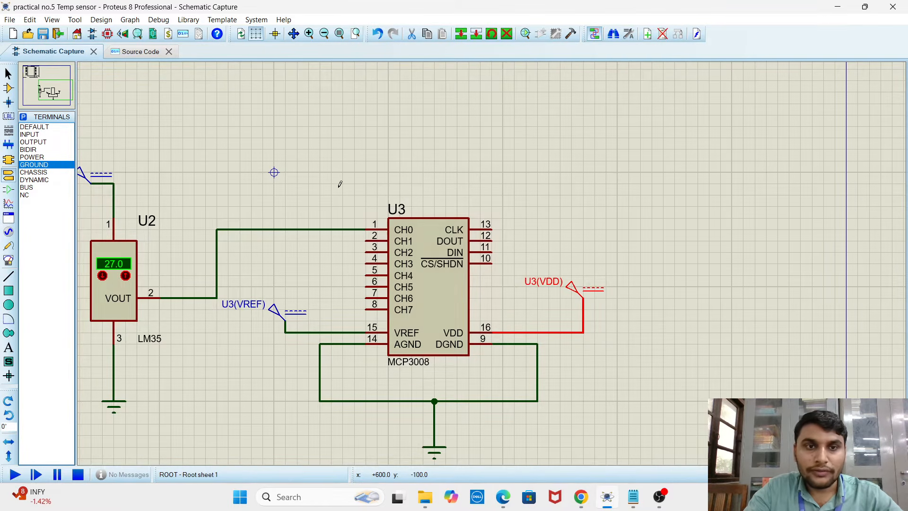
pyautogui.scroll(-1, 341, 184)
pyautogui.scroll(-1, 400, 200)
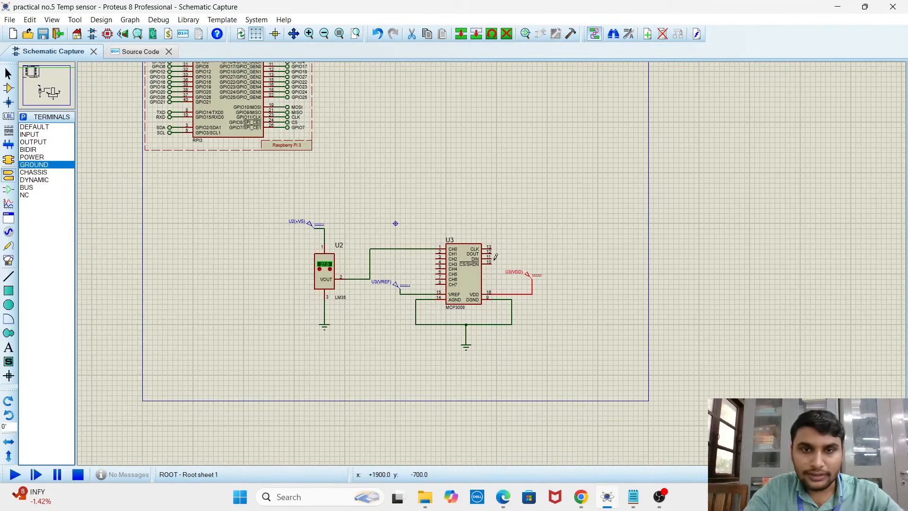
pyautogui.scroll(2, 497, 263)
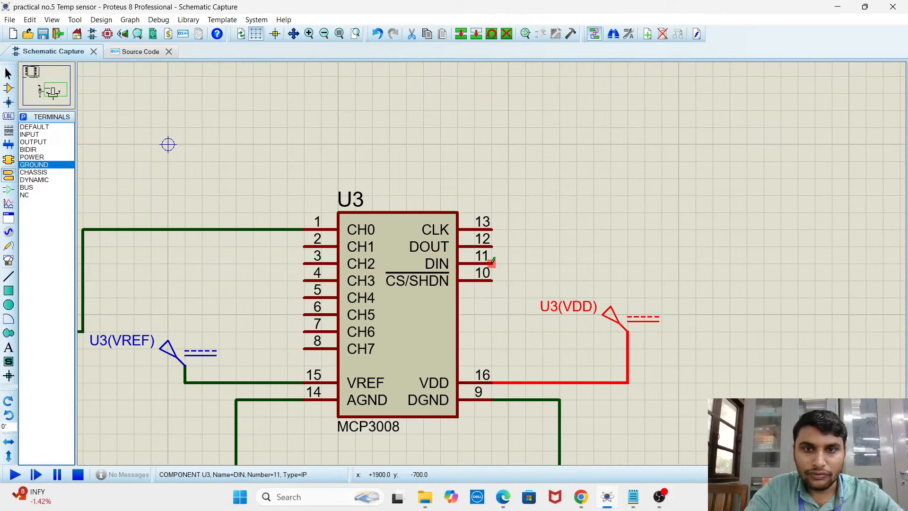
pyautogui.scroll(-1, 484, 268)
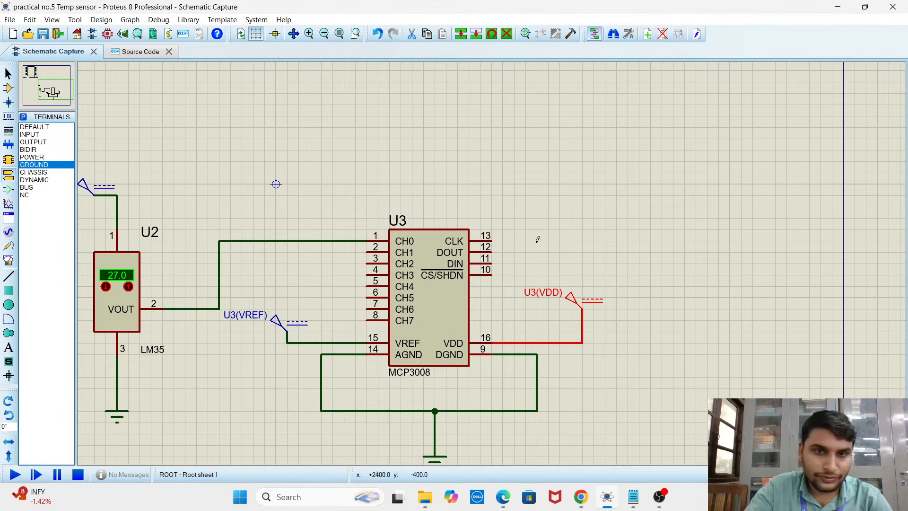
pyautogui.scroll(-1, 515, 243)
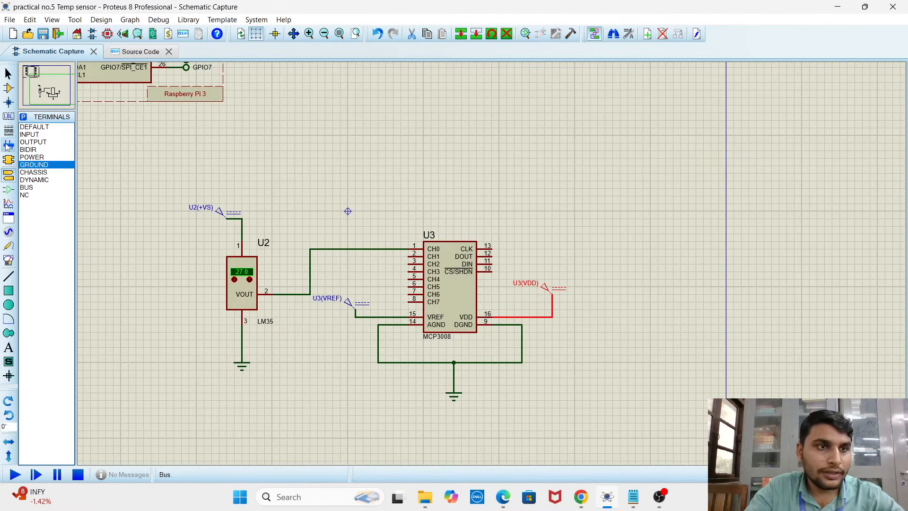
# Place four default terminals in a column beside the MCP3008's CLK, DOUT, DIN and CS/SHDN pins
pyautogui.click(9, 175)
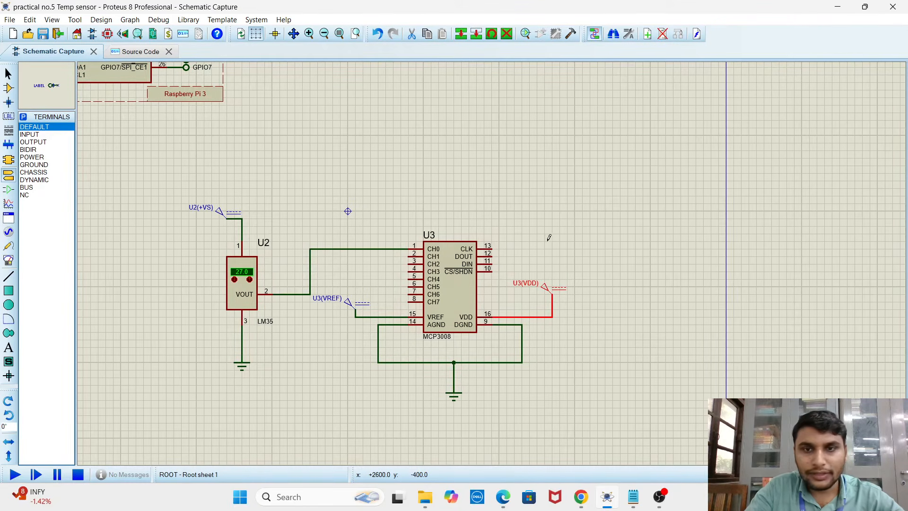
pyautogui.scroll(3, 507, 253)
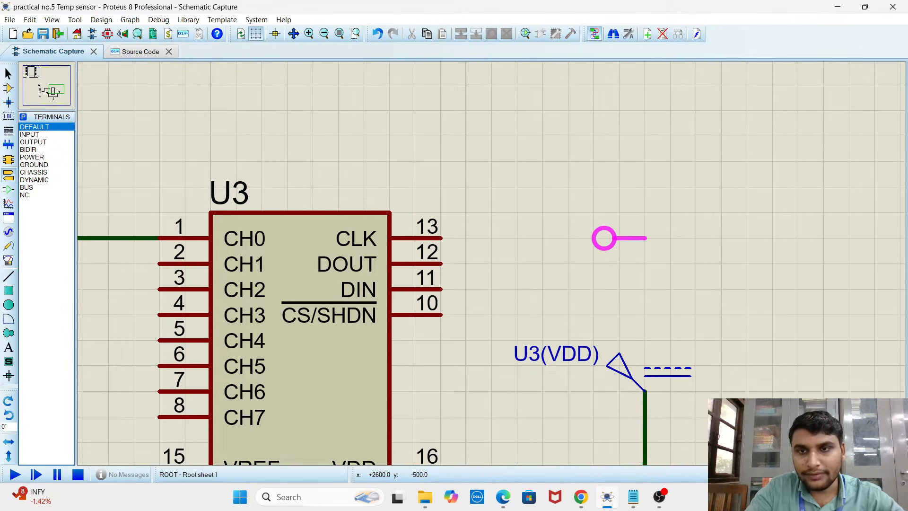
pyautogui.click(619, 237)
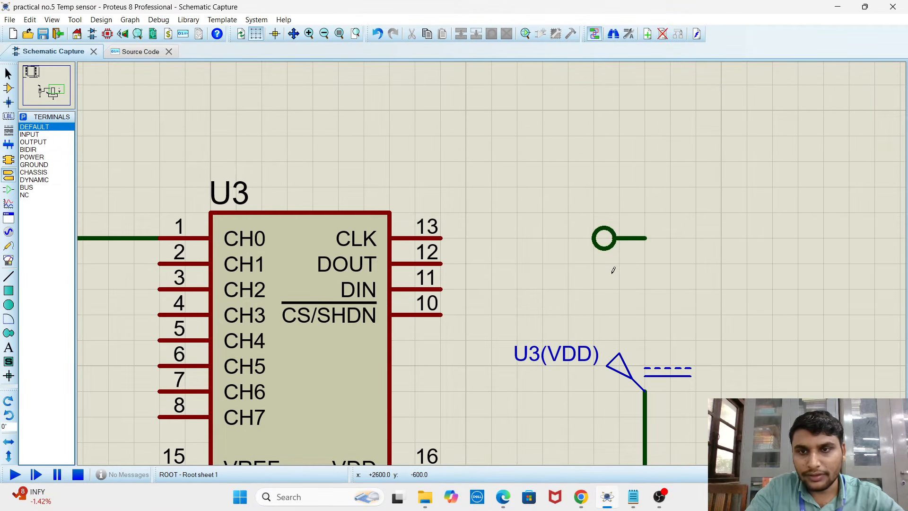
pyautogui.click(614, 268)
pyautogui.click(621, 307)
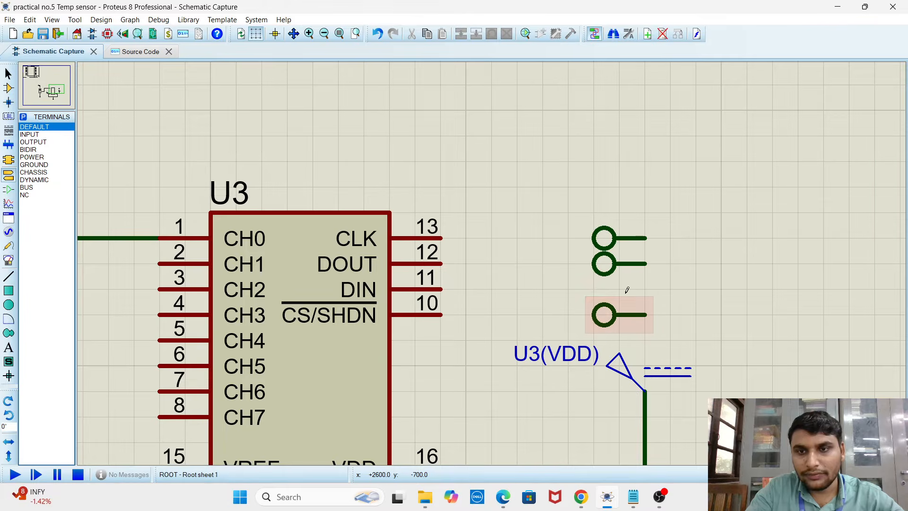
pyautogui.click(625, 289)
# Rotate the terminal beside the CLK pin by two 90-degree turns so its connection end faces the MCP3008
pyautogui.click(612, 241)
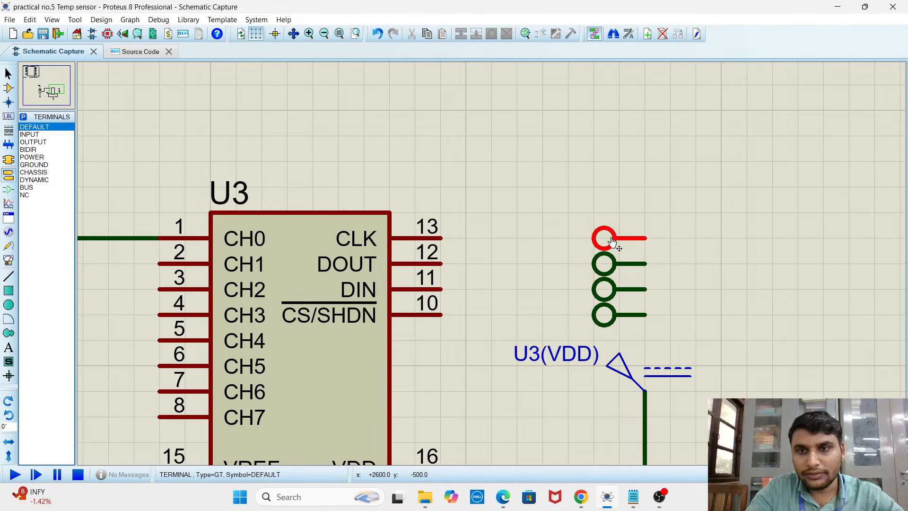
pyautogui.rightClick(612, 241)
pyautogui.click(662, 294)
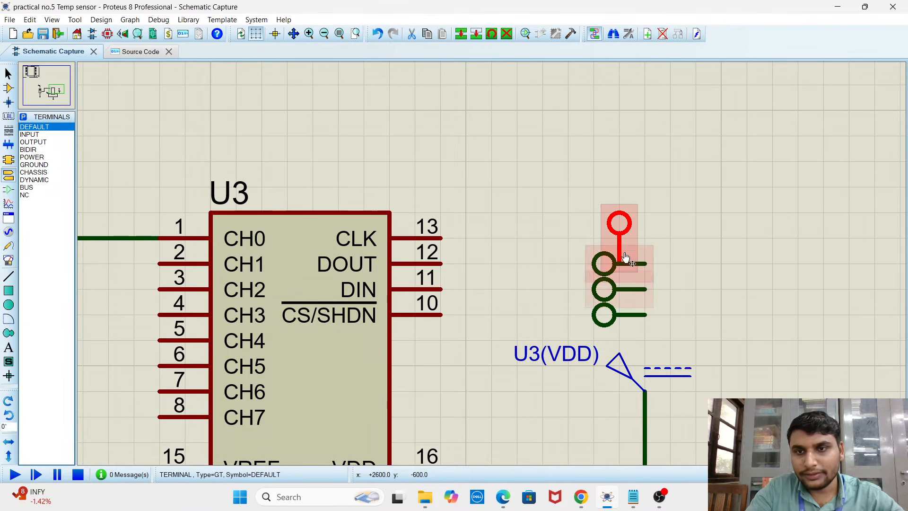
pyautogui.rightClick(622, 236)
pyautogui.click(656, 288)
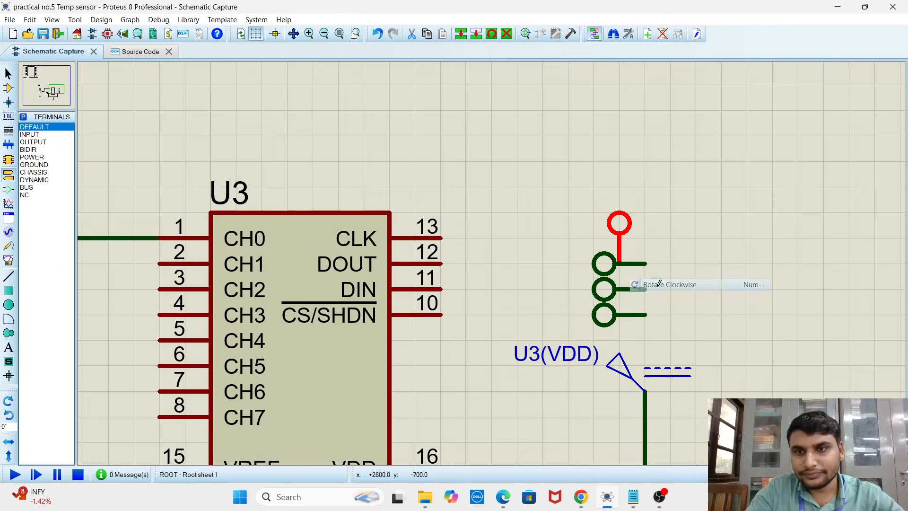
# Turn the terminals beside the DOUT and DIN pins around so their connection ends face the MCP3008
pyautogui.rightClick(614, 270)
pyautogui.click(662, 312)
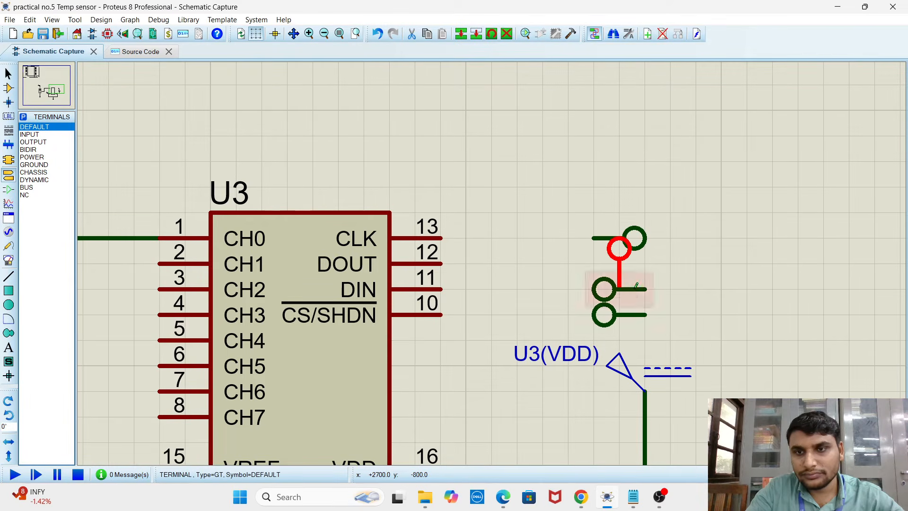
pyautogui.rightClick(635, 259)
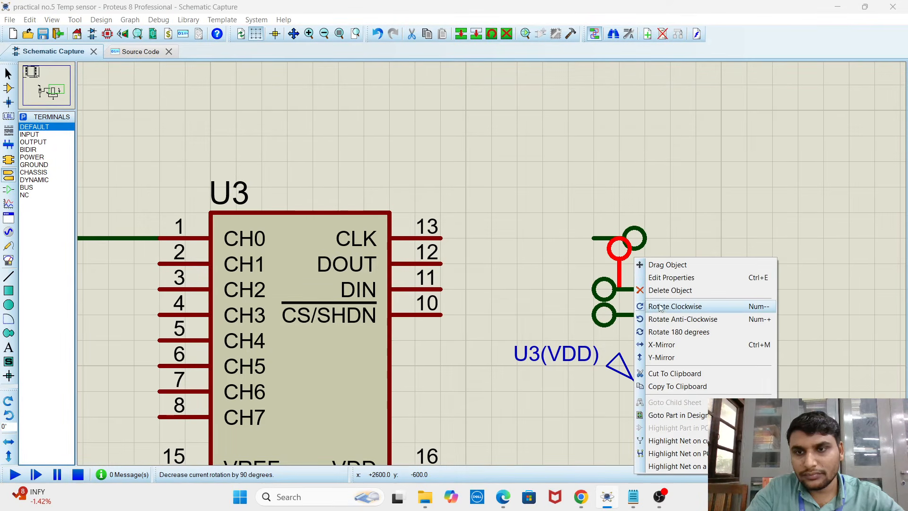
pyautogui.click(660, 307)
pyautogui.rightClick(629, 286)
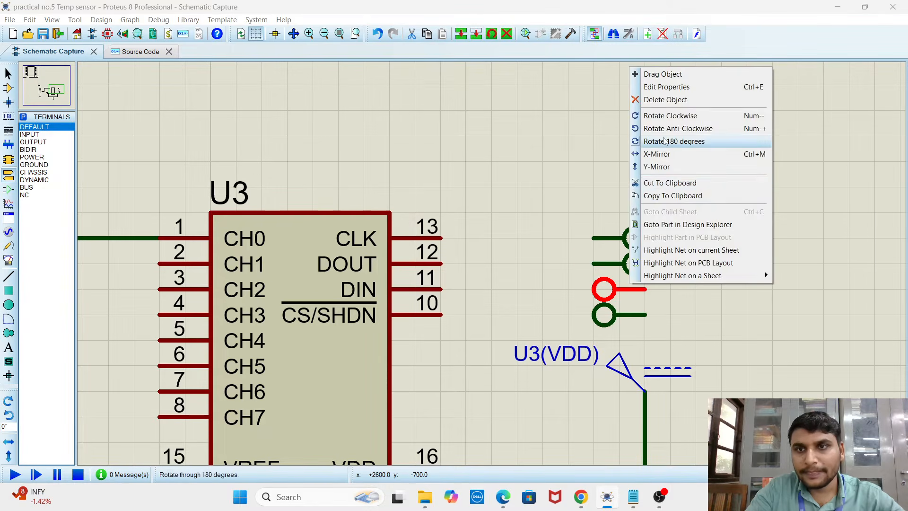
pyautogui.click(664, 141)
pyautogui.rightClick(631, 273)
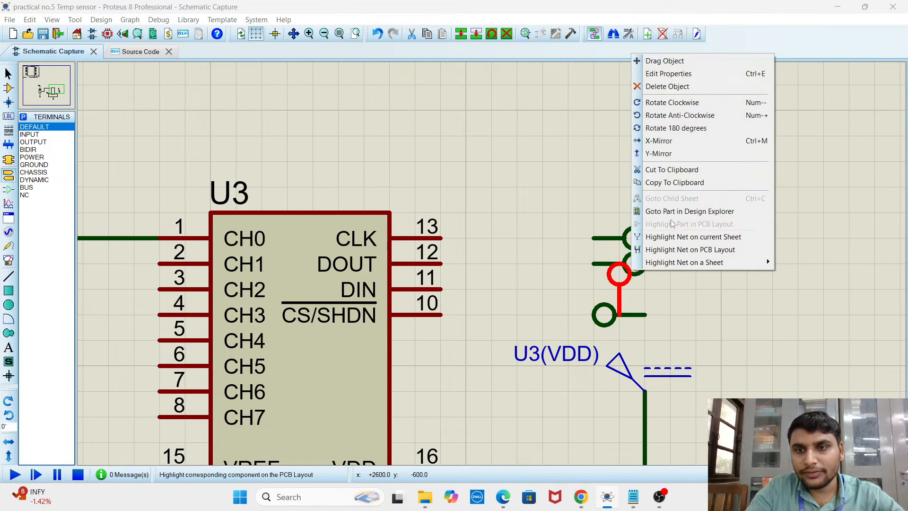
pyautogui.click(679, 115)
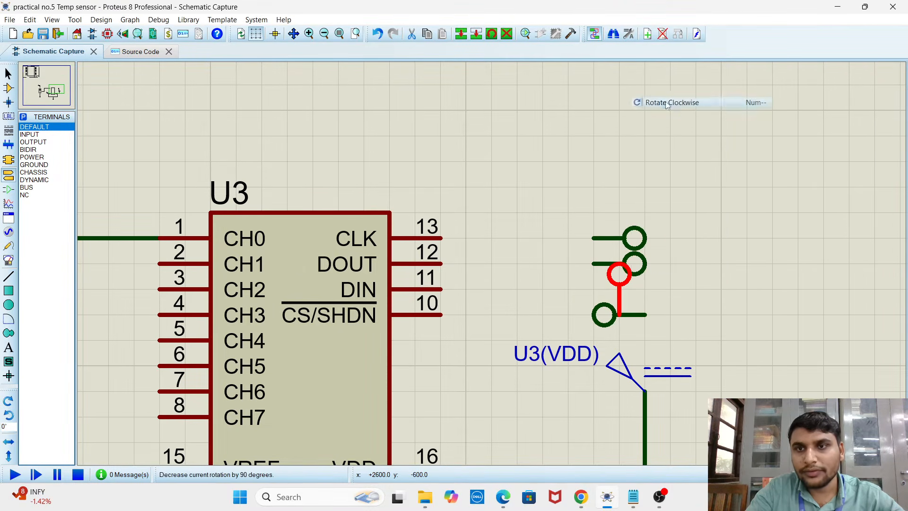
# Rotate the terminal beside the CS/SHDN pin by two 90-degree turns so its connection end faces the MCP3008
pyautogui.rightClick(617, 320)
pyautogui.click(677, 144)
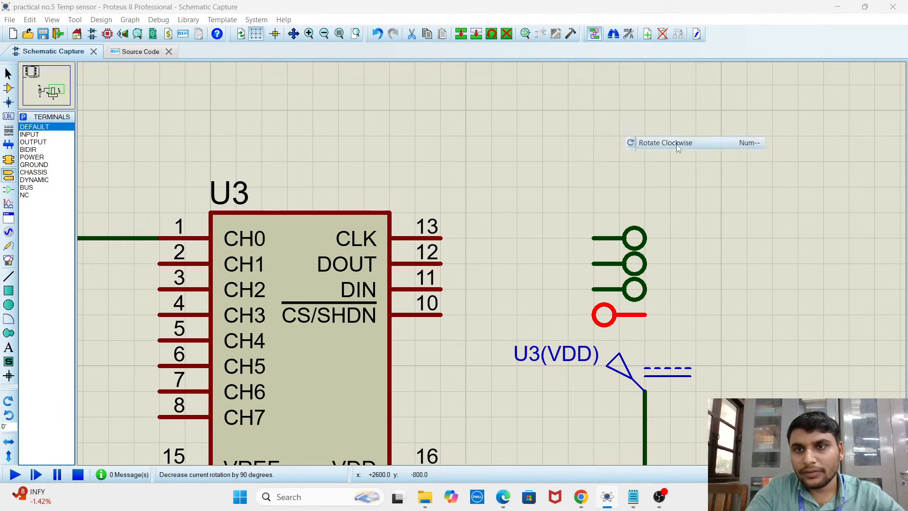
pyautogui.rightClick(618, 312)
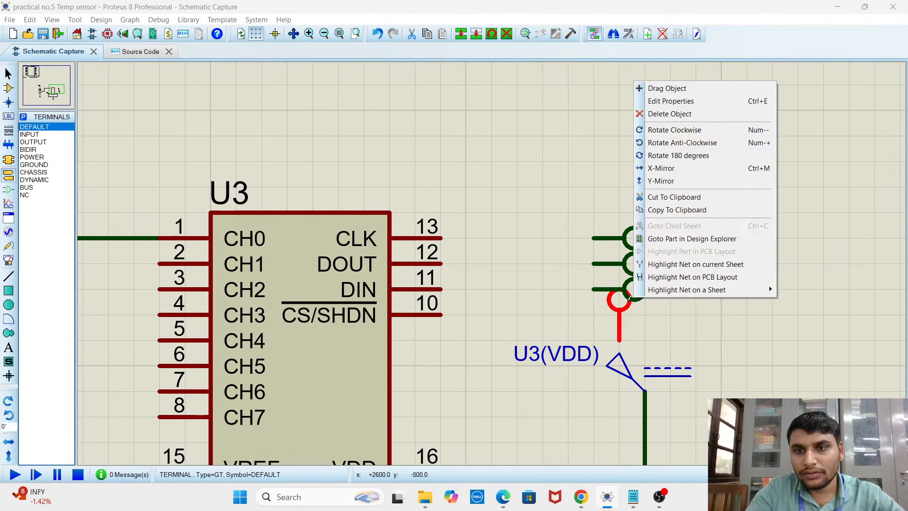
pyautogui.click(680, 130)
# Move the topmost terminal, beside the CLK pin, up by one grid square to space it from the others
pyautogui.scroll(3, 671, 235)
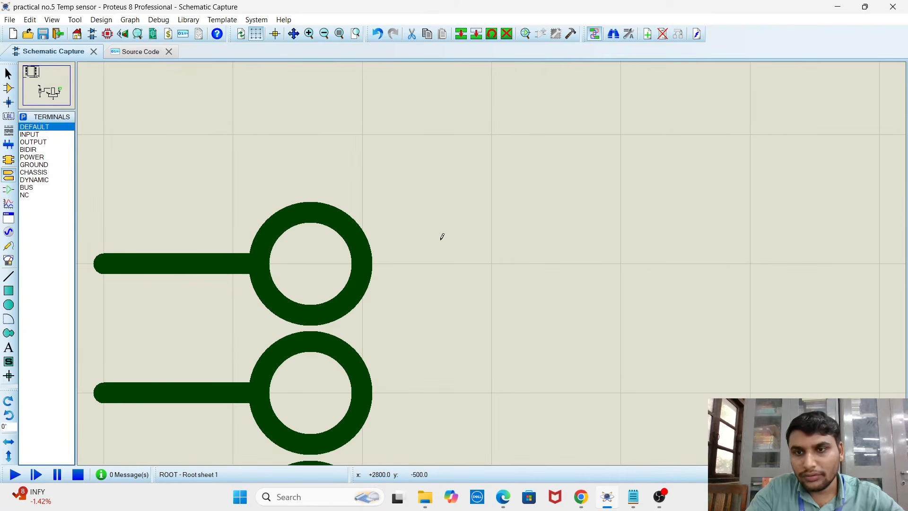
pyautogui.scroll(-4, 407, 260)
pyautogui.scroll(3, 473, 283)
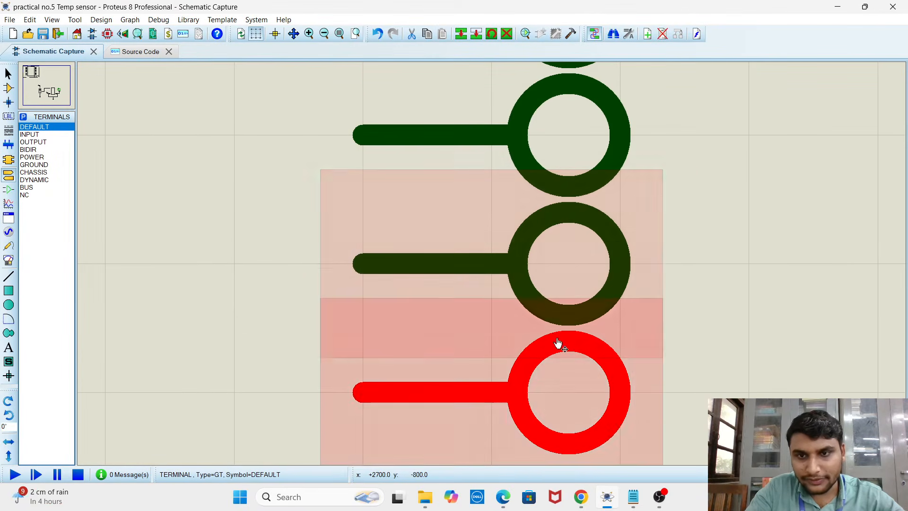
pyautogui.scroll(-2, 520, 308)
pyautogui.scroll(-2, 662, 193)
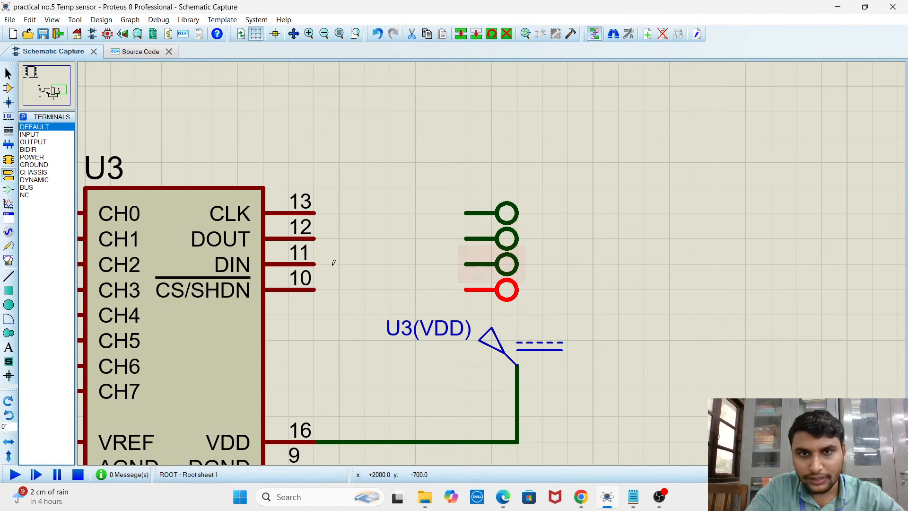
pyautogui.moveTo(567, 187); pyautogui.dragTo(503, 212)
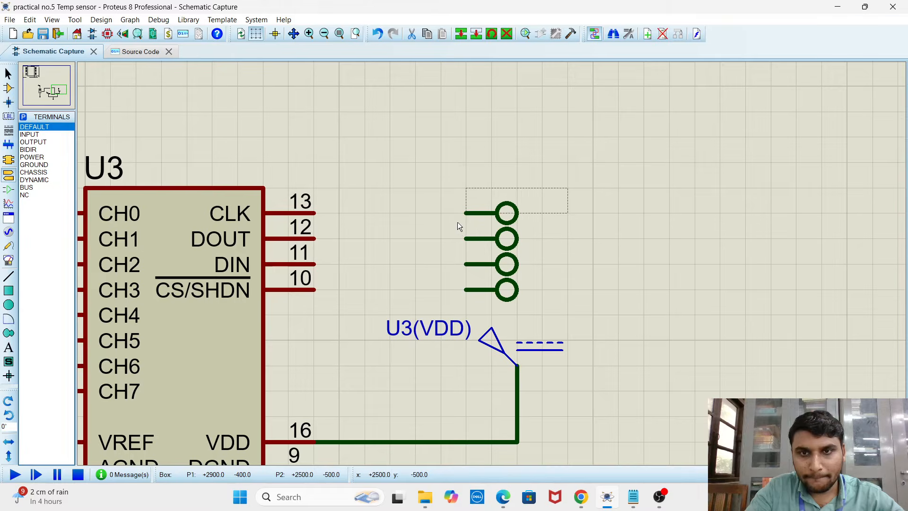
pyautogui.moveTo(458, 223); pyautogui.dragTo(491, 194)
# Try to reposition the three lower terminals beside the DOUT, DIN and CS/SHDN pins
pyautogui.click(512, 221)
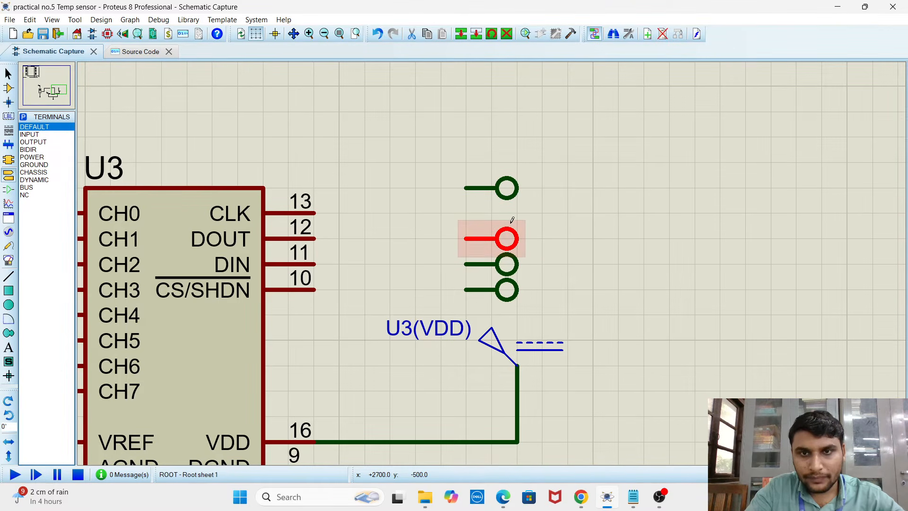
pyautogui.moveTo(541, 215); pyautogui.dragTo(461, 248)
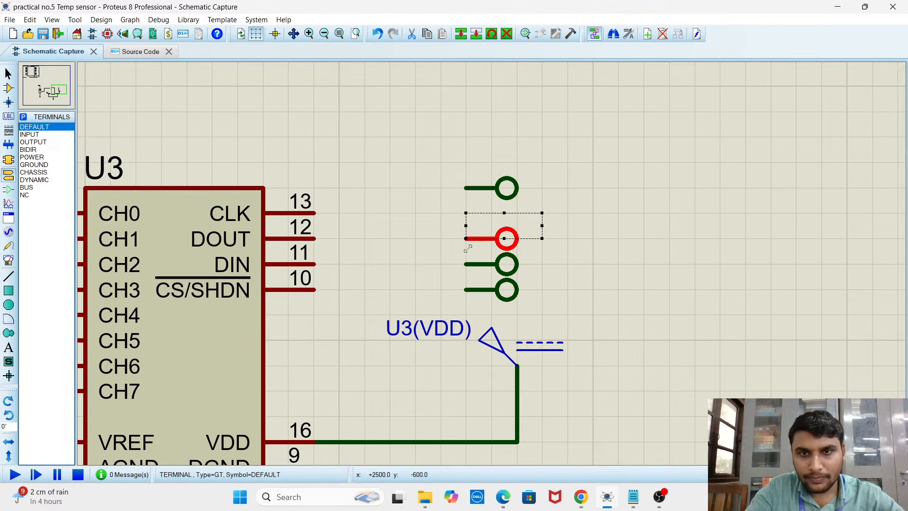
pyautogui.click(543, 235)
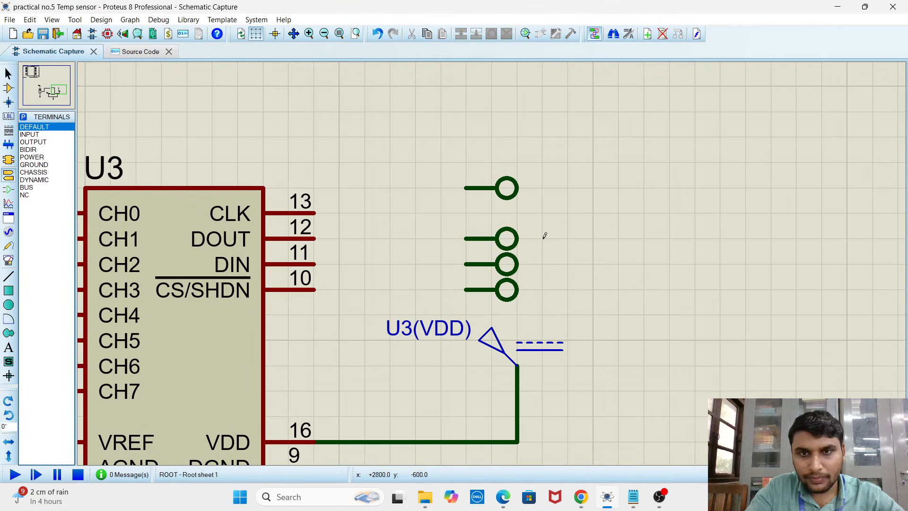
pyautogui.scroll(-3, 503, 246)
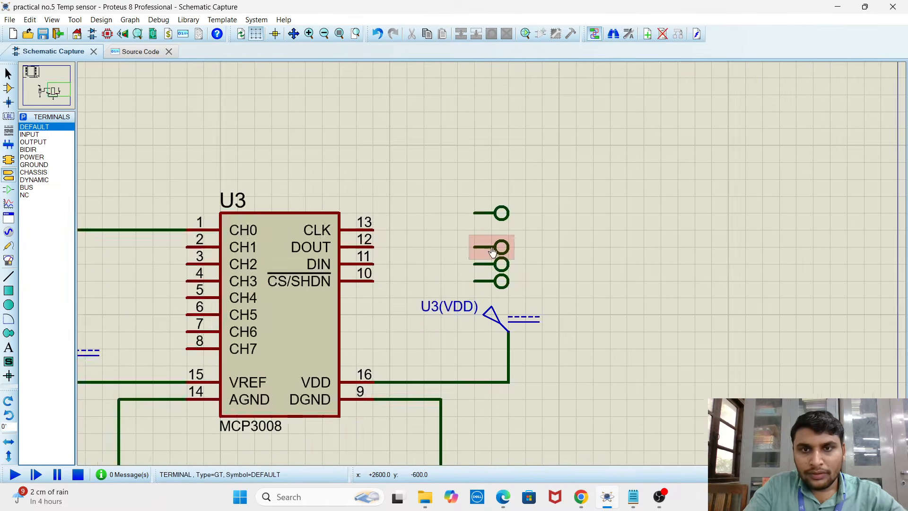
pyautogui.scroll(4, 465, 274)
pyautogui.scroll(-1, 463, 278)
pyautogui.scroll(-2, 463, 279)
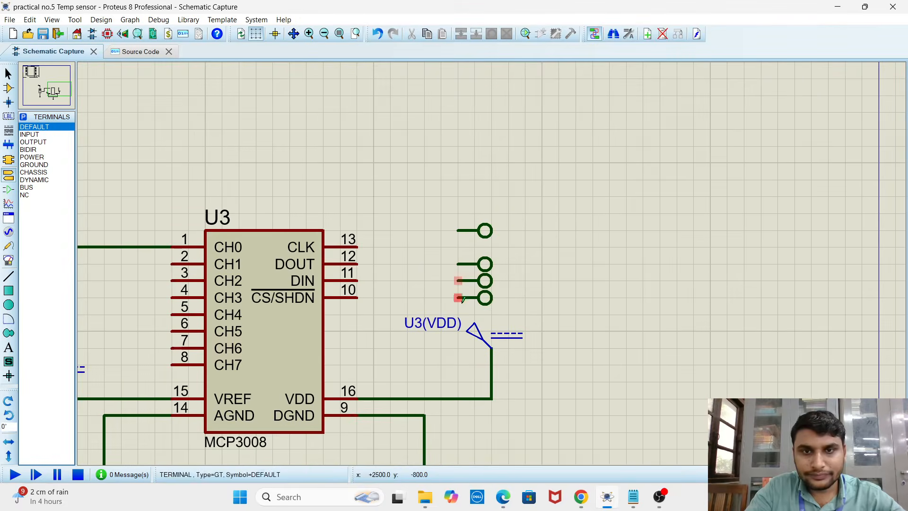
pyautogui.moveTo(523, 243); pyautogui.dragTo(442, 316)
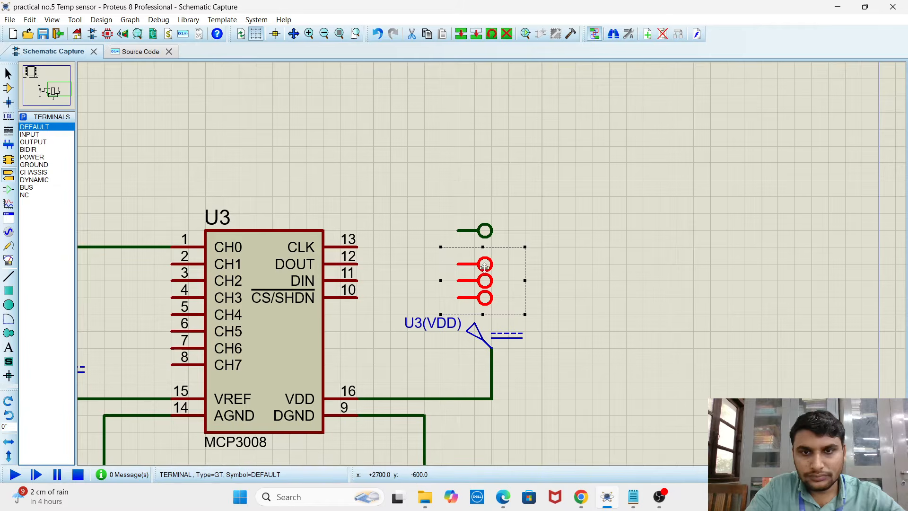
pyautogui.moveTo(486, 260); pyautogui.dragTo(485, 263)
pyautogui.click(594, 261)
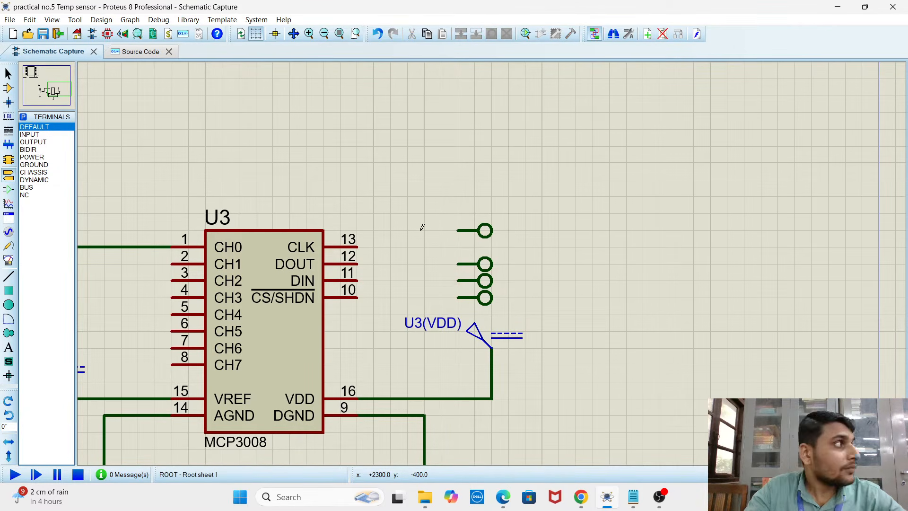
# Try to move only the terminal beside the DOUT pin away from the terminal below it
pyautogui.scroll(-1, 520, 263)
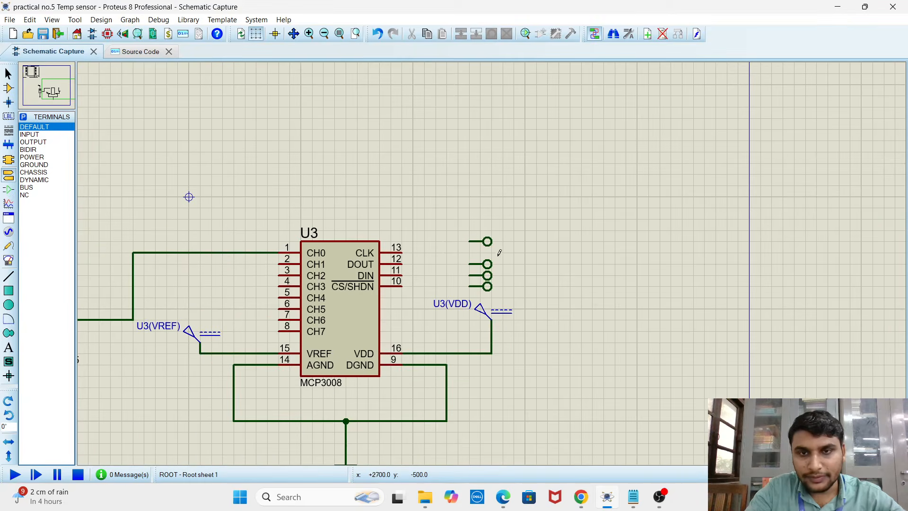
pyautogui.scroll(3, 493, 259)
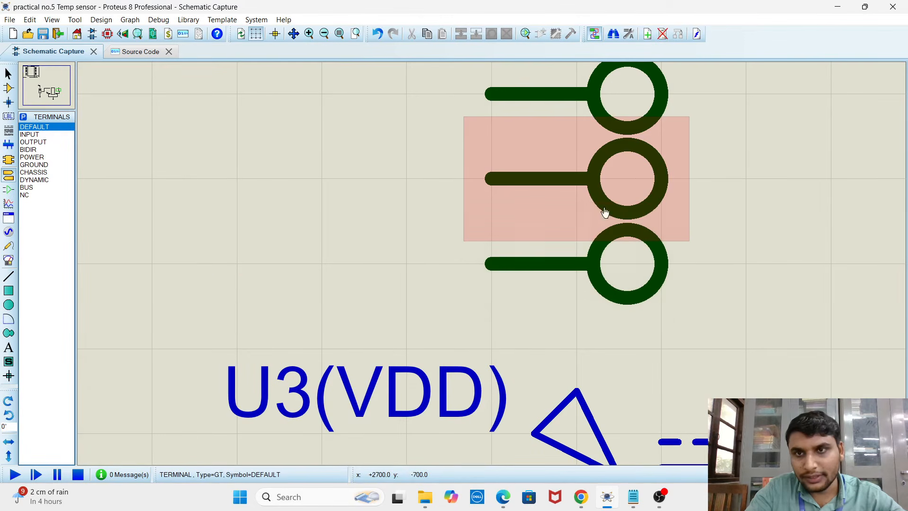
pyautogui.scroll(-2, 604, 204)
pyautogui.scroll(-1, 493, 261)
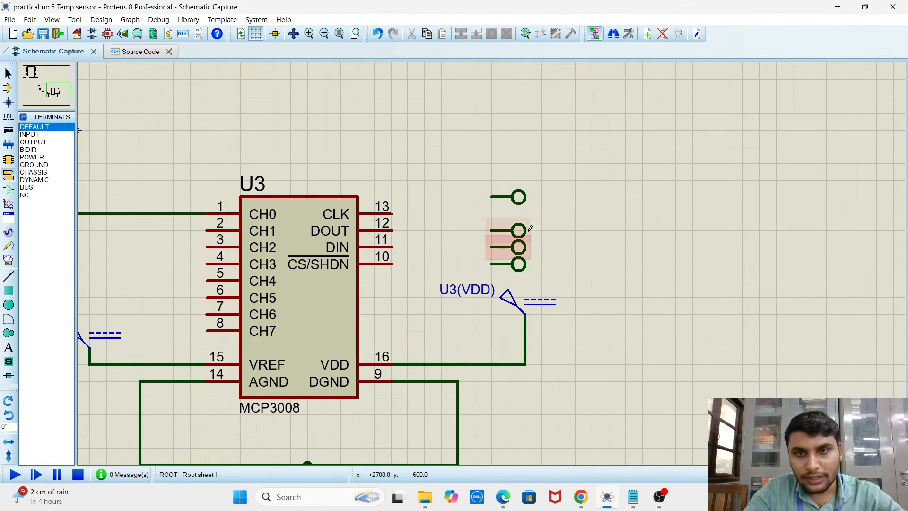
pyautogui.scroll(3, 493, 259)
pyautogui.scroll(2, 563, 261)
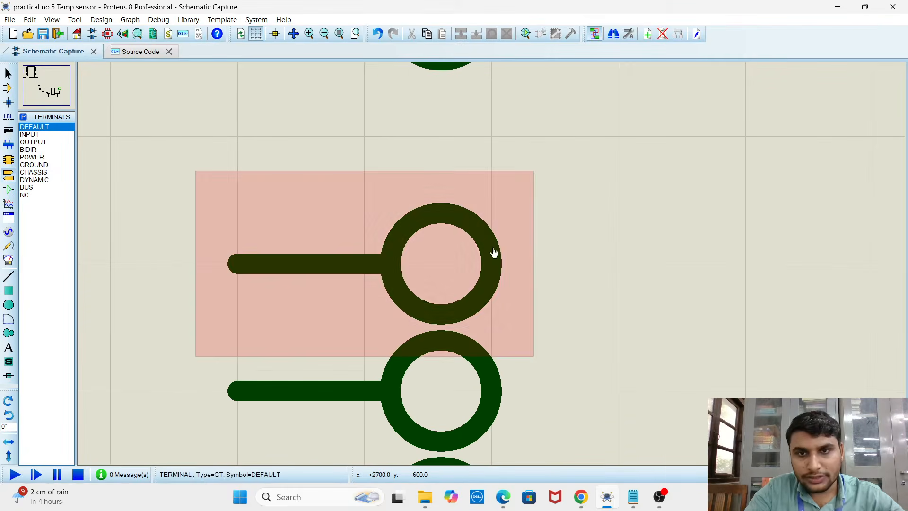
pyautogui.moveTo(590, 266); pyautogui.dragTo(509, 285)
pyautogui.moveTo(342, 323); pyautogui.dragTo(205, 304)
pyautogui.scroll(-3, 486, 264)
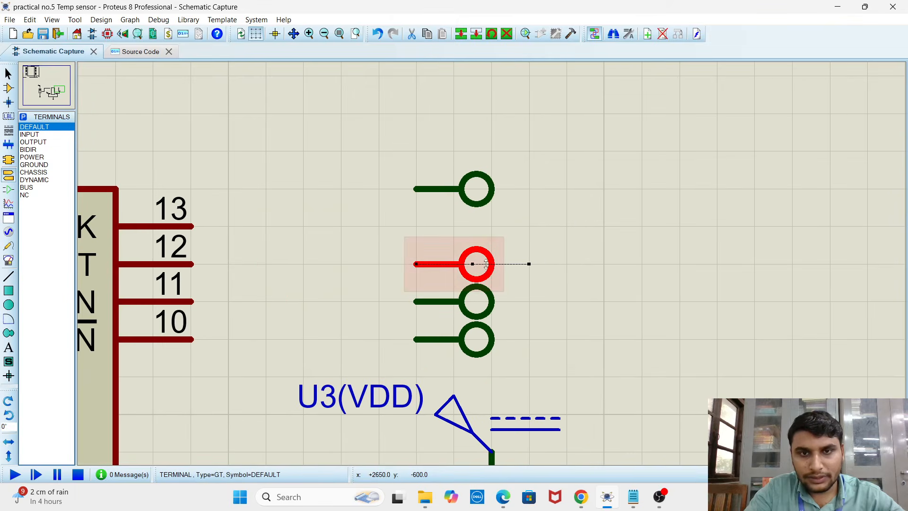
pyautogui.moveTo(482, 256)
pyautogui.mouseDown()
pyautogui.moveTo(482, 235)
pyautogui.moveTo(482, 256)
pyautogui.mouseUp()
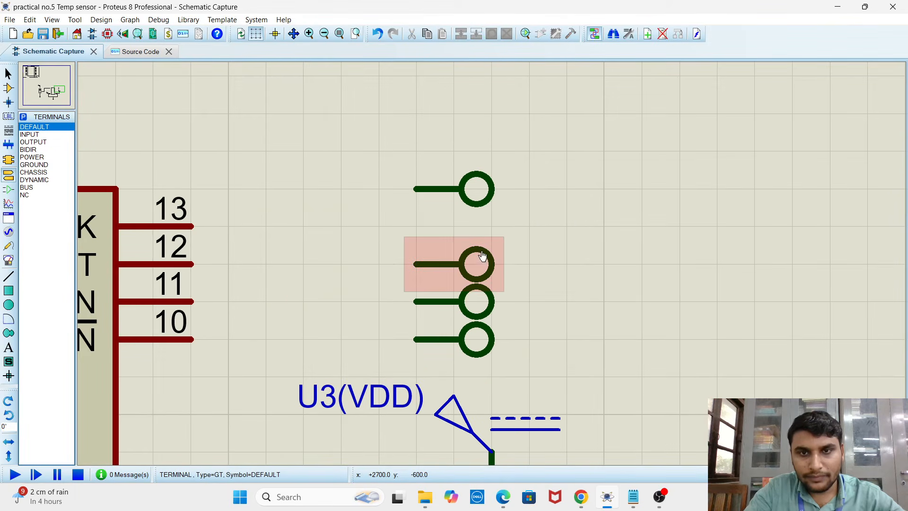
# Delete the three lower terminals beside the MCP3008's DOUT, DIN and CS/SHDN pins
pyautogui.rightClick(486, 267)
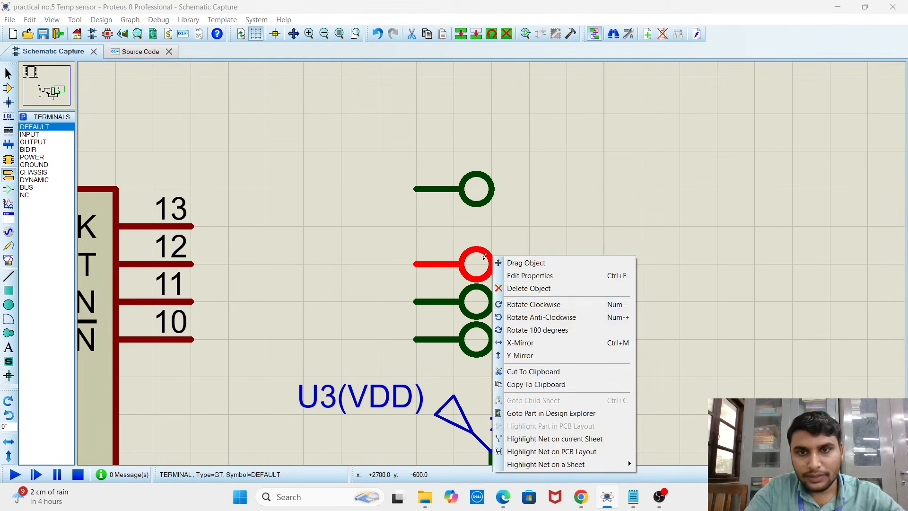
pyautogui.click(538, 302)
pyautogui.rightClick(462, 267)
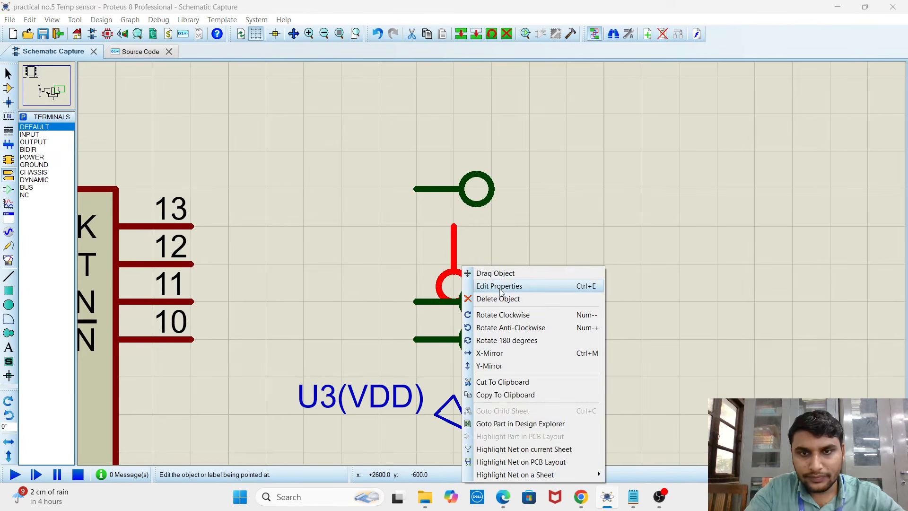
pyautogui.click(498, 299)
pyautogui.rightClick(486, 290)
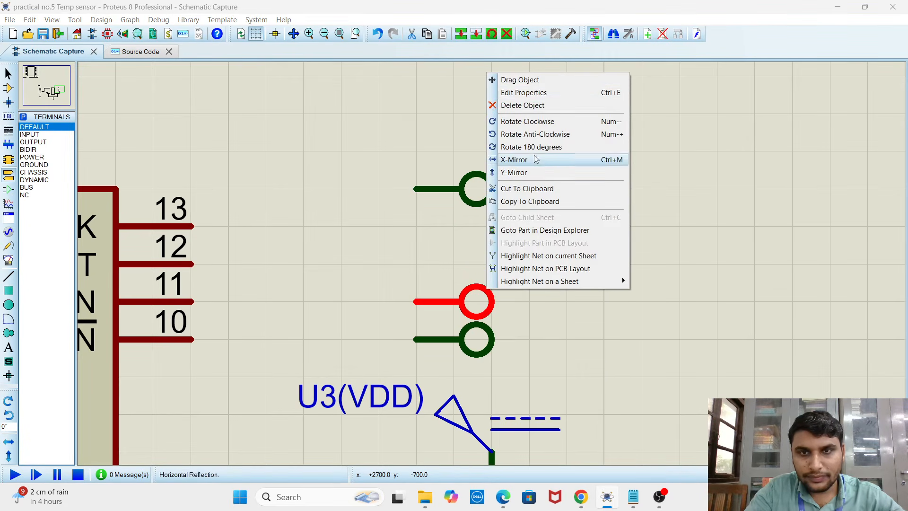
pyautogui.click(522, 104)
pyautogui.rightClick(482, 336)
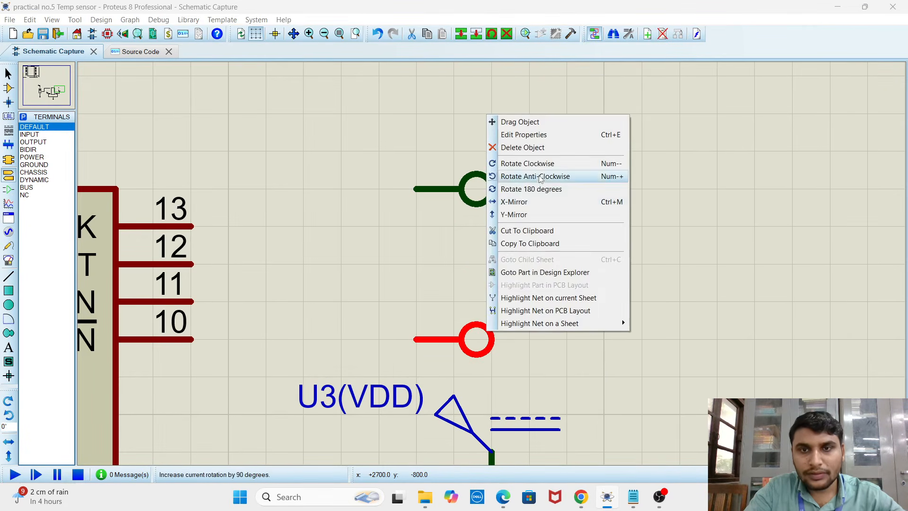
pyautogui.click(522, 148)
# Place three new default terminals in a staggered arrangement level with the DOUT, DIN and CS/SHDN pins of the MCP3008
pyautogui.scroll(-2, 493, 247)
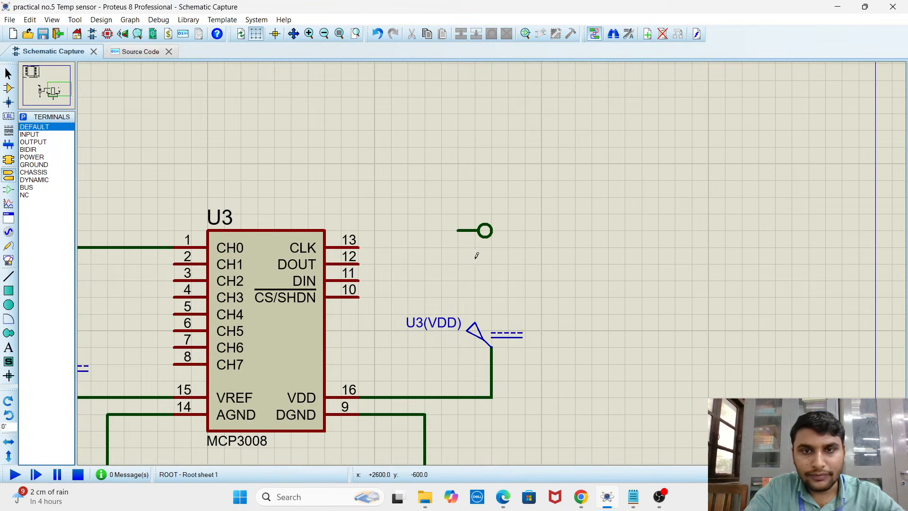
pyautogui.click(500, 262)
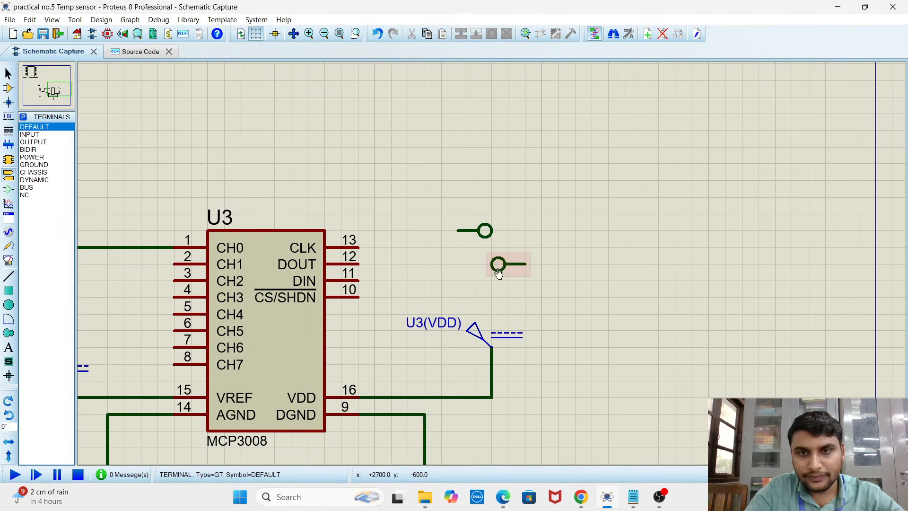
pyautogui.click(449, 281)
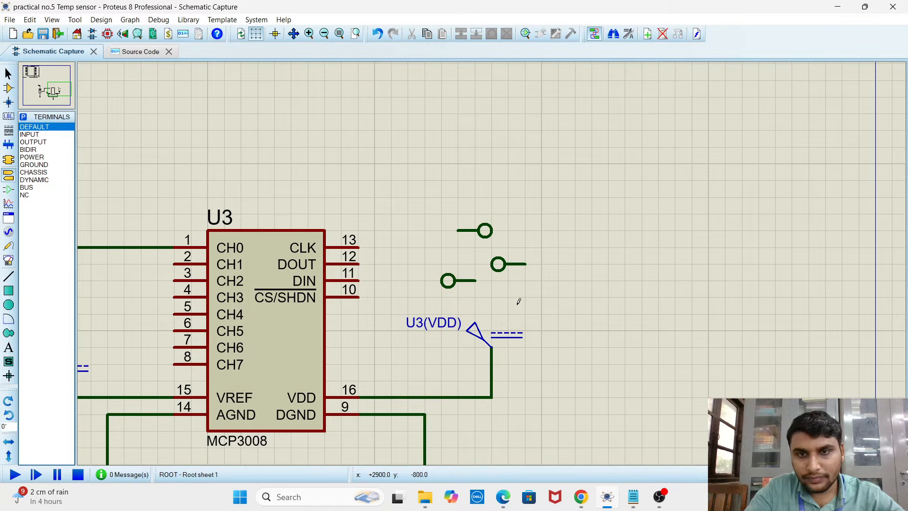
pyautogui.click(515, 296)
# Rotate the new terminal beside the DOUT pin clockwise by two 90-degree turns so its connection end faces the MCP3008
pyautogui.rightClick(501, 263)
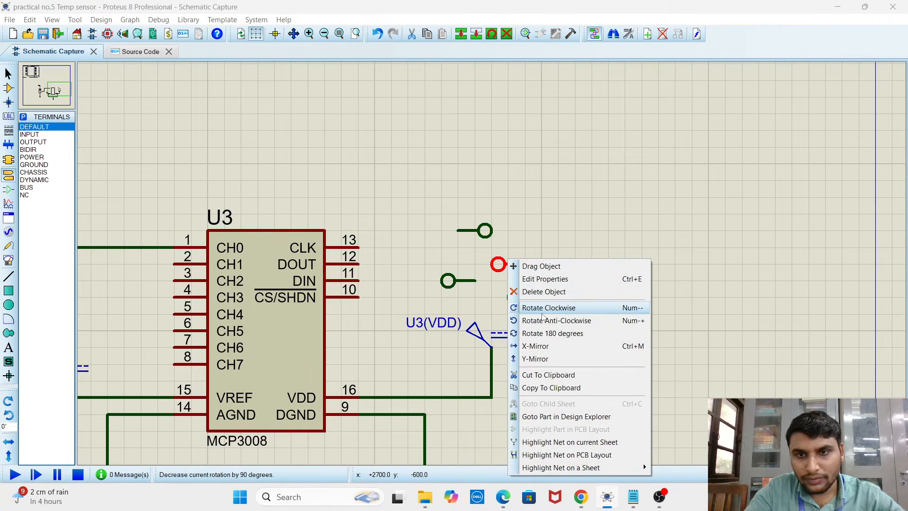
pyautogui.click(543, 310)
pyautogui.rightClick(513, 255)
pyautogui.click(550, 301)
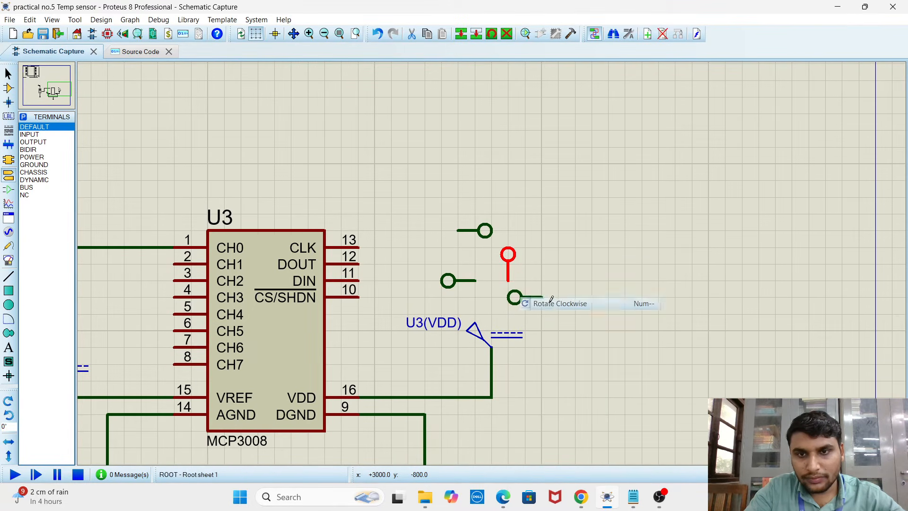
# Rotate the new terminal beside the DIN pin clockwise by two 90-degree turns so its connection end faces the MCP3008
pyautogui.rightClick(461, 281)
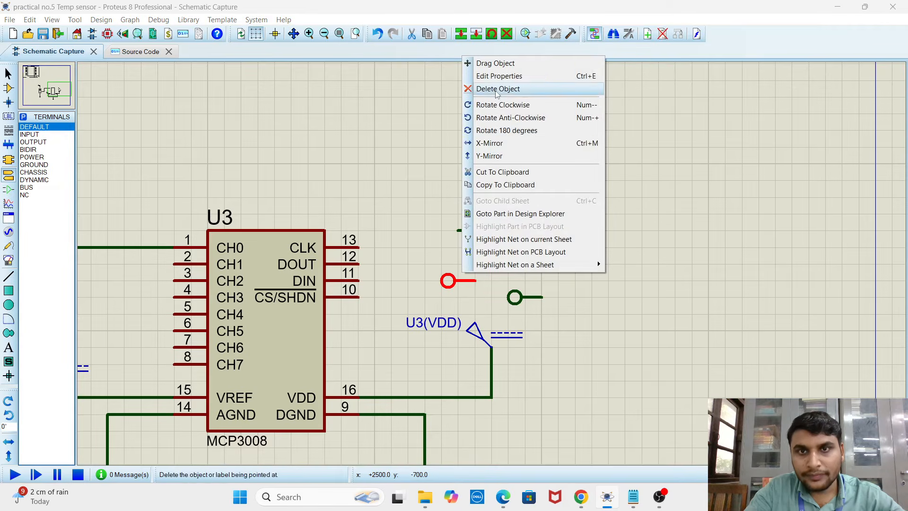
pyautogui.click(503, 105)
pyautogui.rightClick(457, 288)
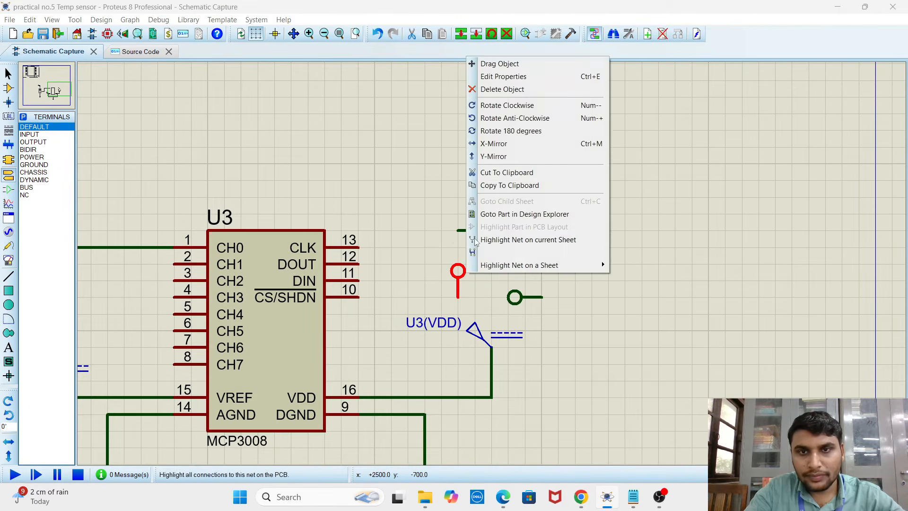
pyautogui.click(513, 110)
# Rotate the new terminal beside the CS/SHDN pin clockwise by two 90-degree turns so its connection end faces the MCP3008
pyautogui.rightClick(515, 297)
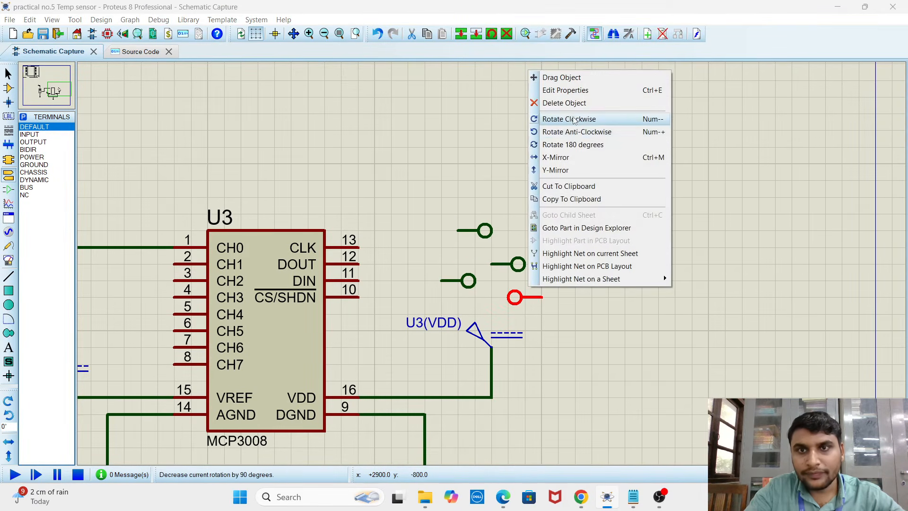
pyautogui.click(573, 120)
pyautogui.rightClick(525, 289)
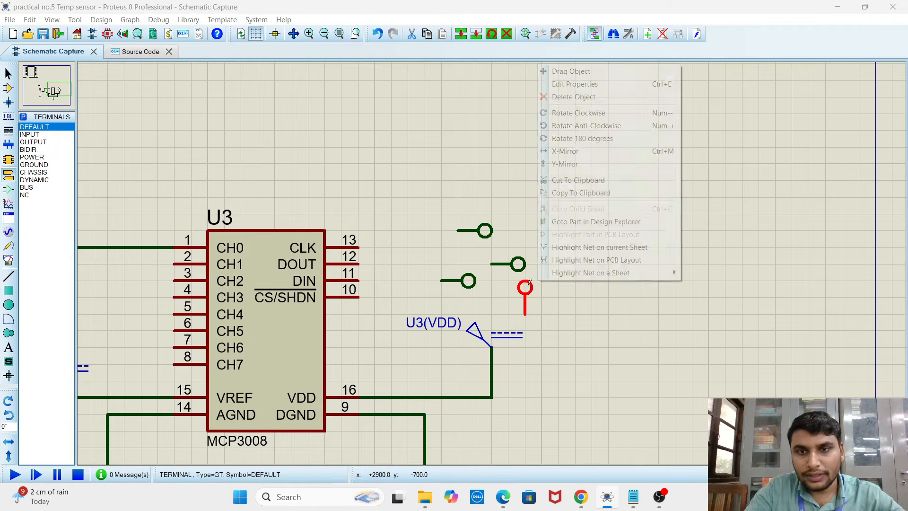
pyautogui.click(580, 117)
pyautogui.click(585, 296)
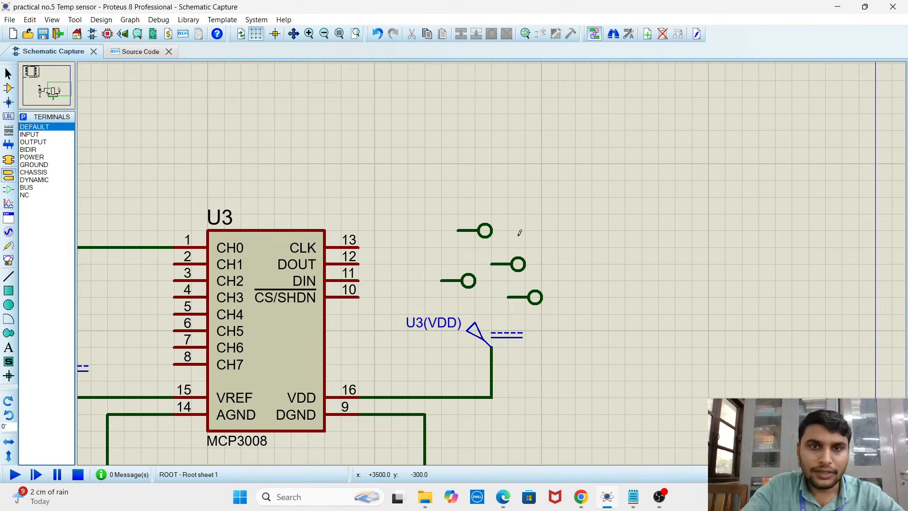
# Wire the MCP3008's CLK, DOUT, CS/SHDN and DIN pins to their four adjacent terminals
pyautogui.click(359, 247)
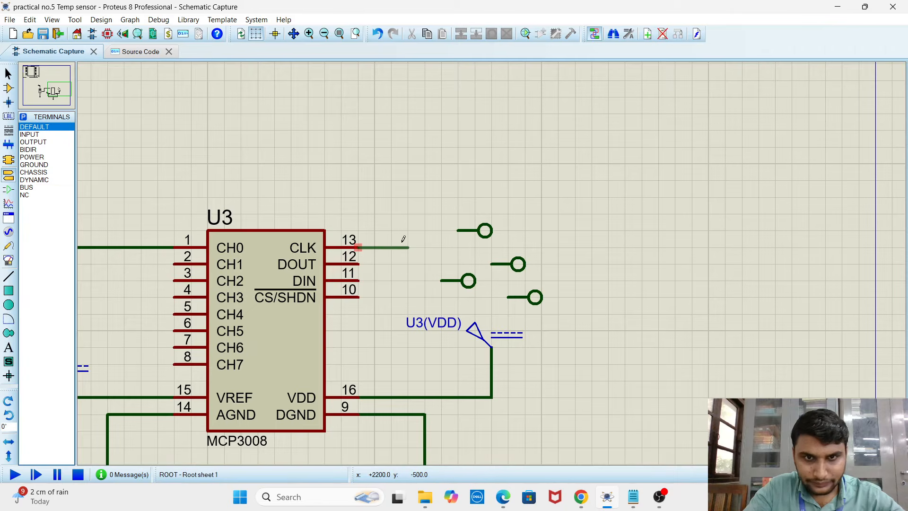
pyautogui.click(457, 231)
pyautogui.click(358, 263)
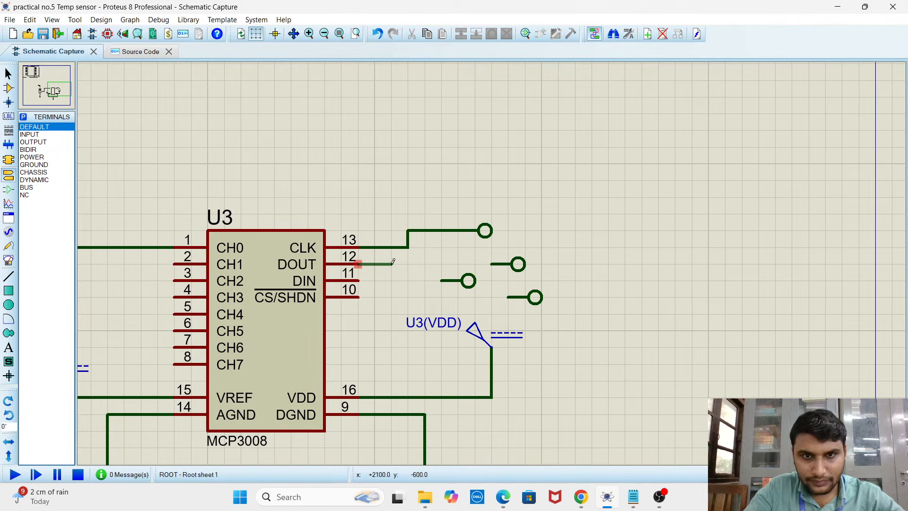
pyautogui.click(492, 264)
pyautogui.click(358, 297)
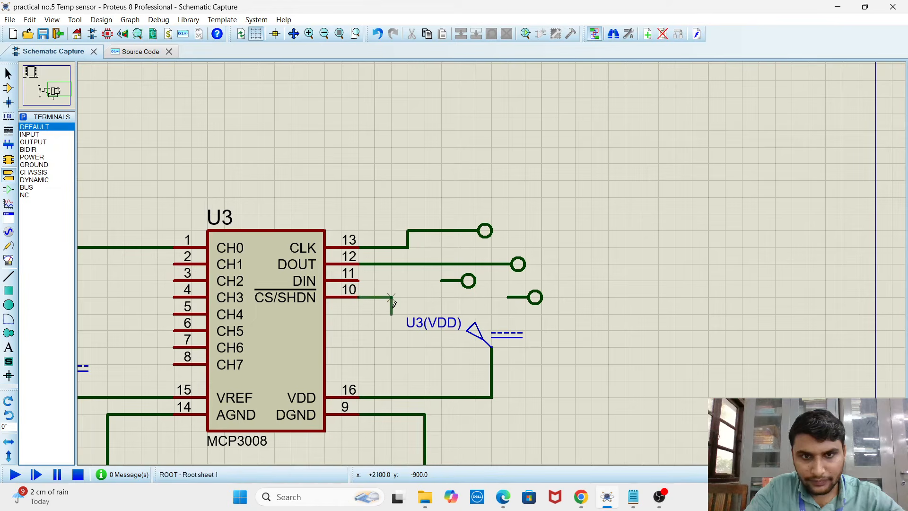
pyautogui.click(502, 298)
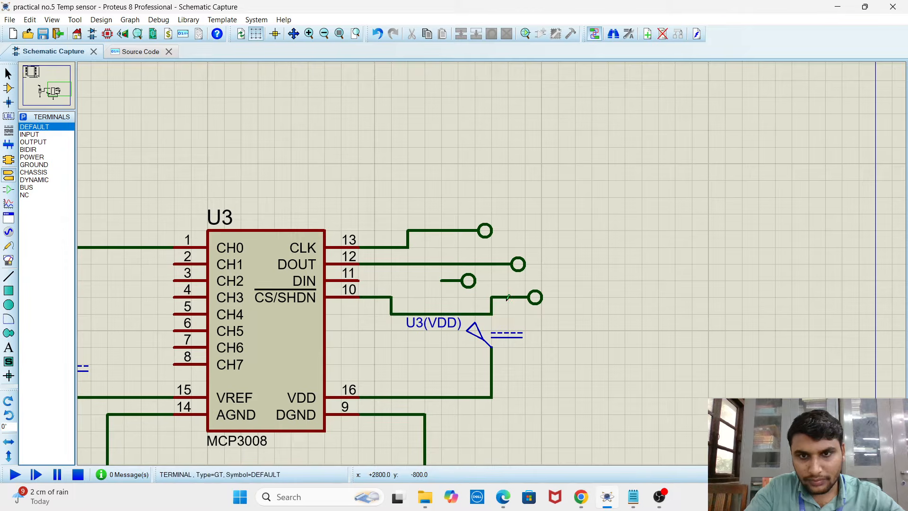
pyautogui.click(358, 280)
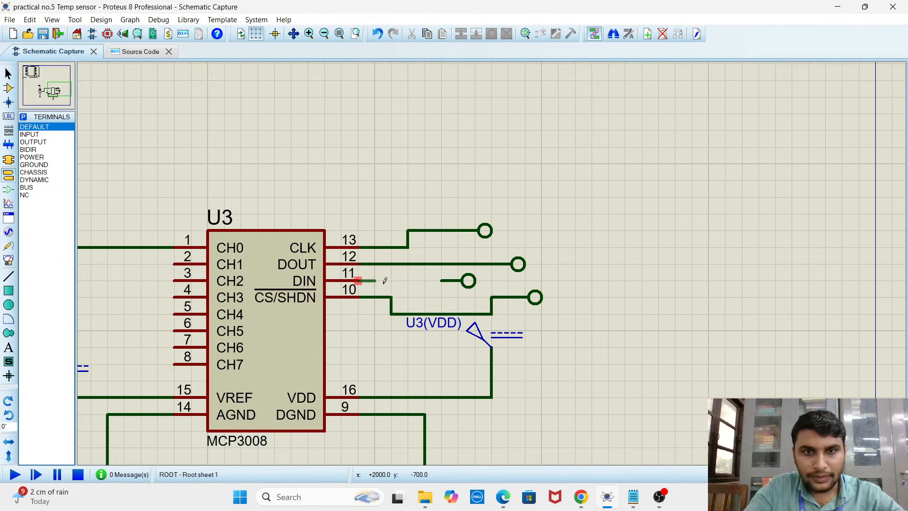
pyautogui.click(441, 280)
# Label the terminal wired to the MCP3008's CLK pin as CLK
pyautogui.scroll(-1, 470, 247)
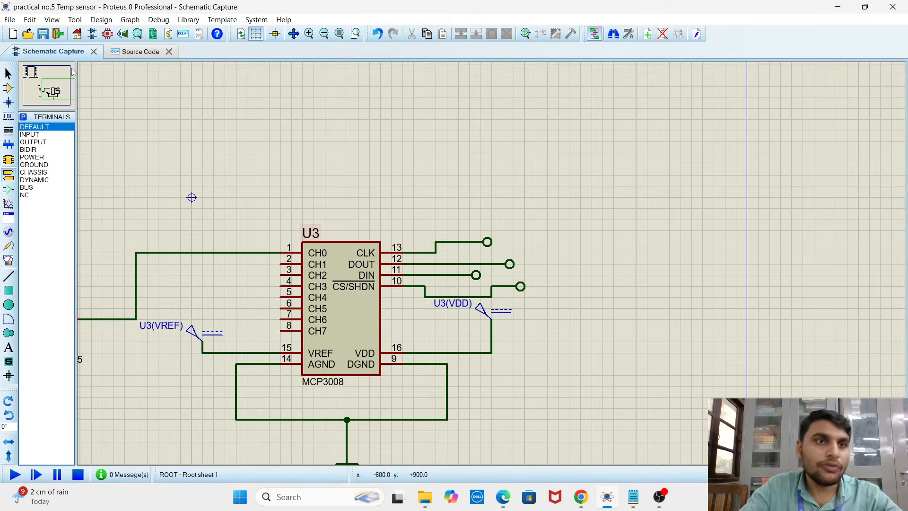
pyautogui.scroll(-1, 368, 218)
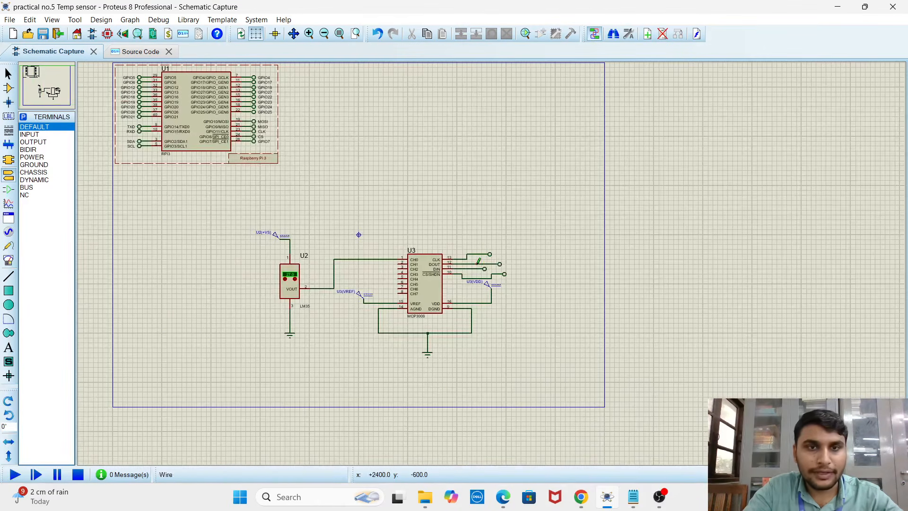
pyautogui.scroll(2, 470, 272)
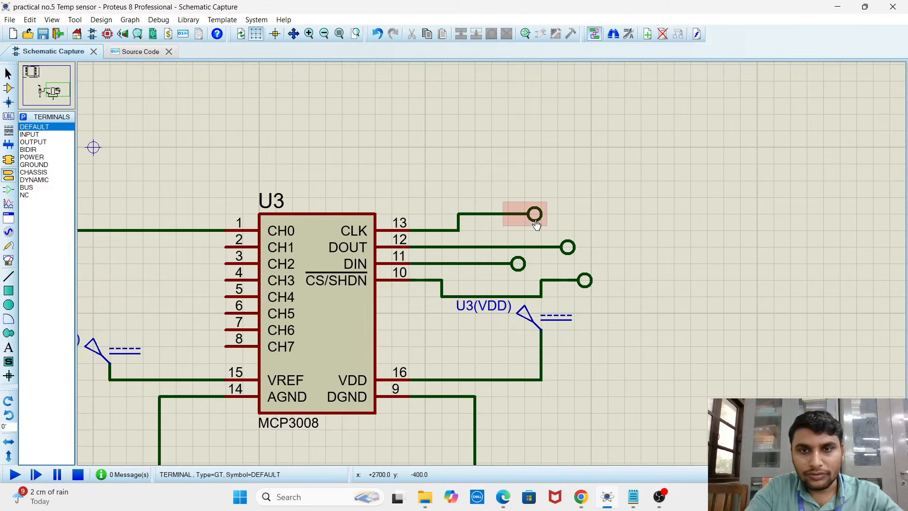
pyautogui.doubleClick(534, 214)
pyautogui.click(490, 149)
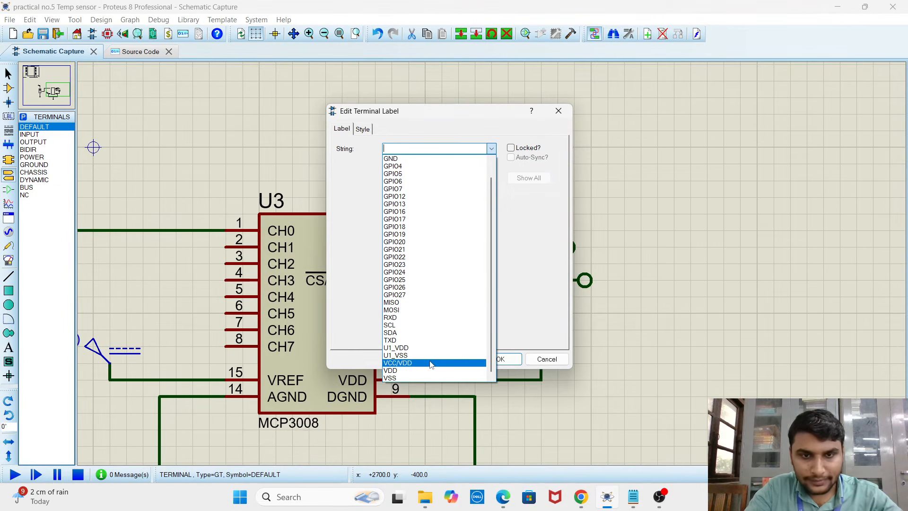
pyautogui.click(389, 159)
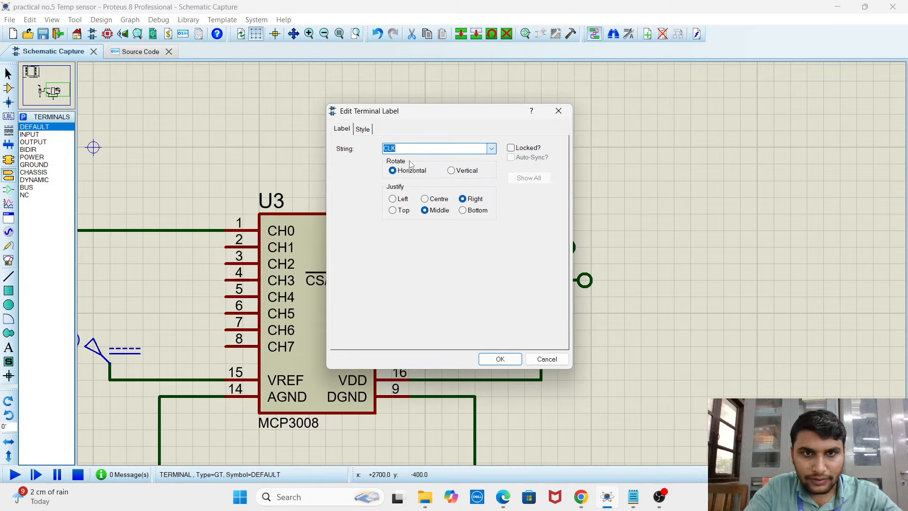
pyautogui.click(502, 359)
# Label the terminal wired to the MCP3008's DOUT pin as MISO
pyautogui.scroll(-3, 374, 172)
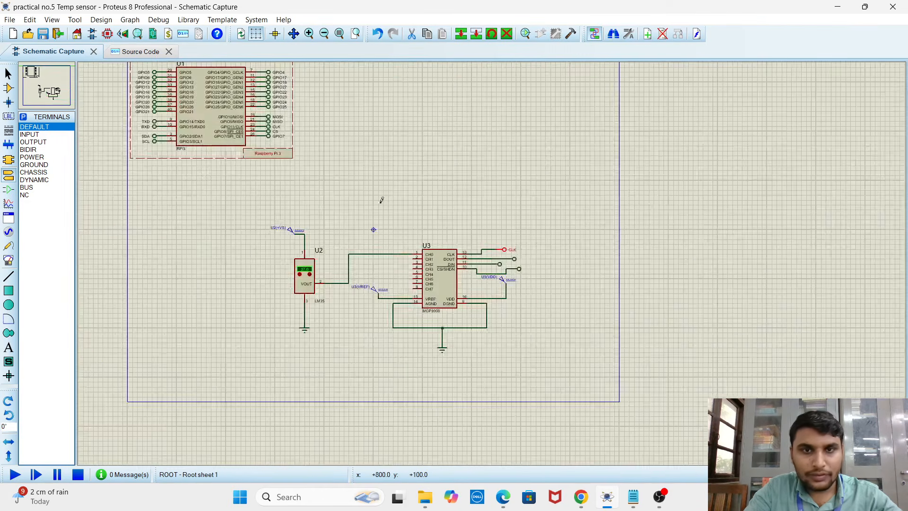
pyautogui.scroll(2, 385, 189)
pyautogui.scroll(-3, 381, 271)
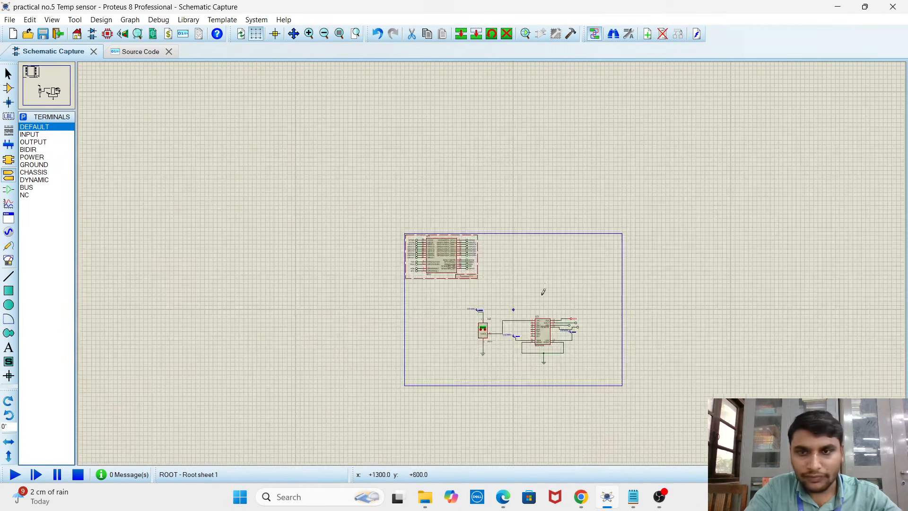
pyautogui.scroll(3, 520, 199)
pyautogui.scroll(2, 528, 207)
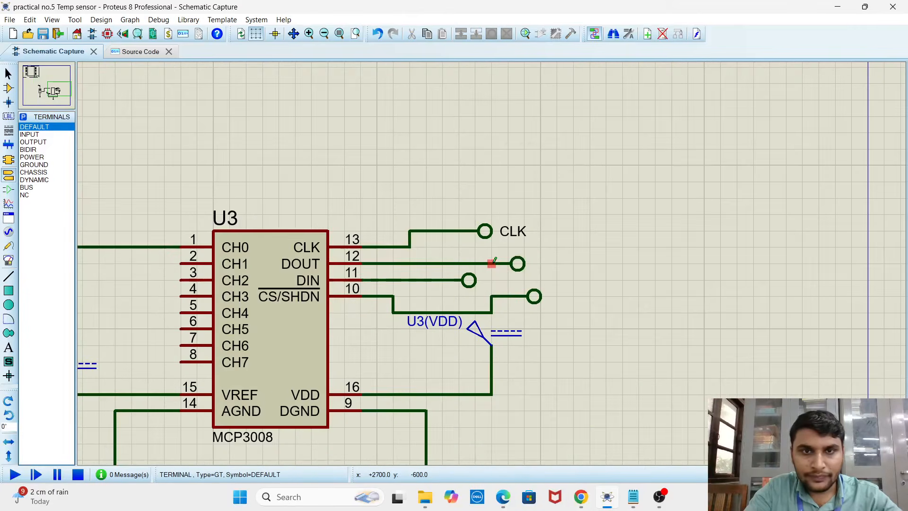
pyautogui.doubleClick(519, 263)
pyautogui.click(489, 149)
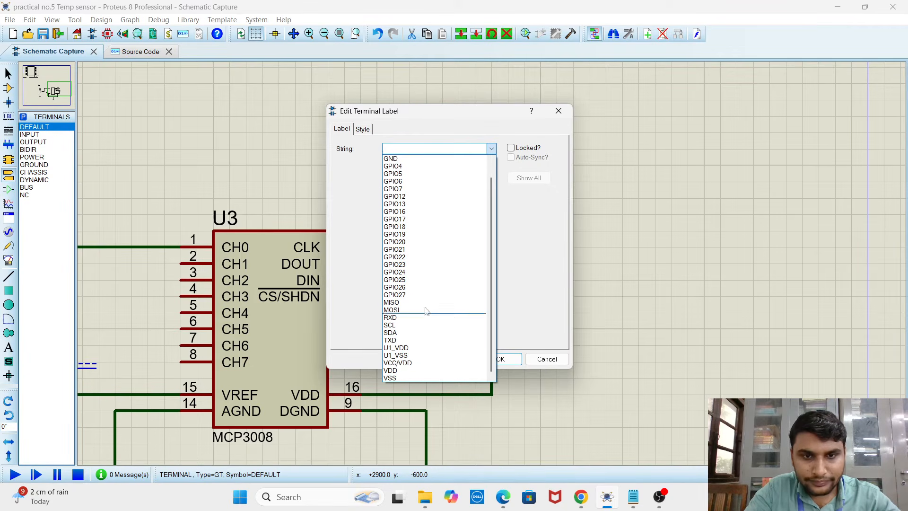
pyautogui.click(417, 149)
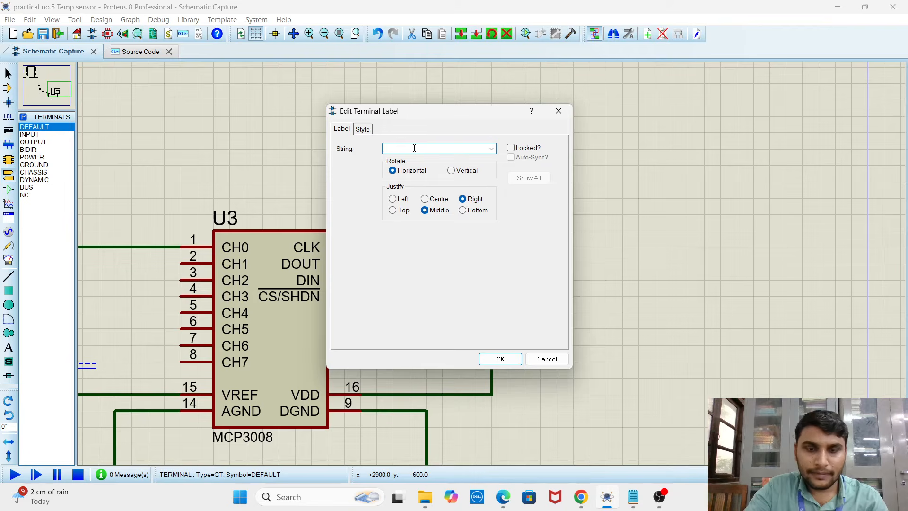
pyautogui.write('MISO')
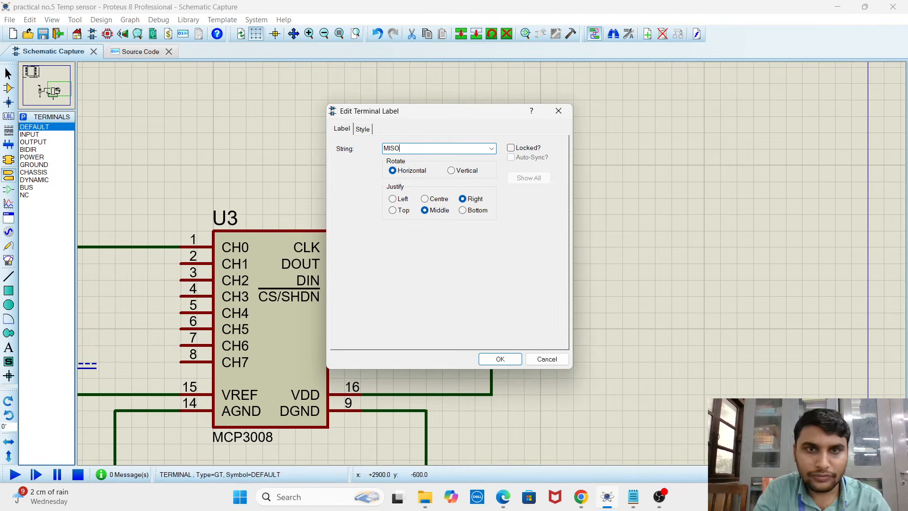
pyautogui.press('Return')
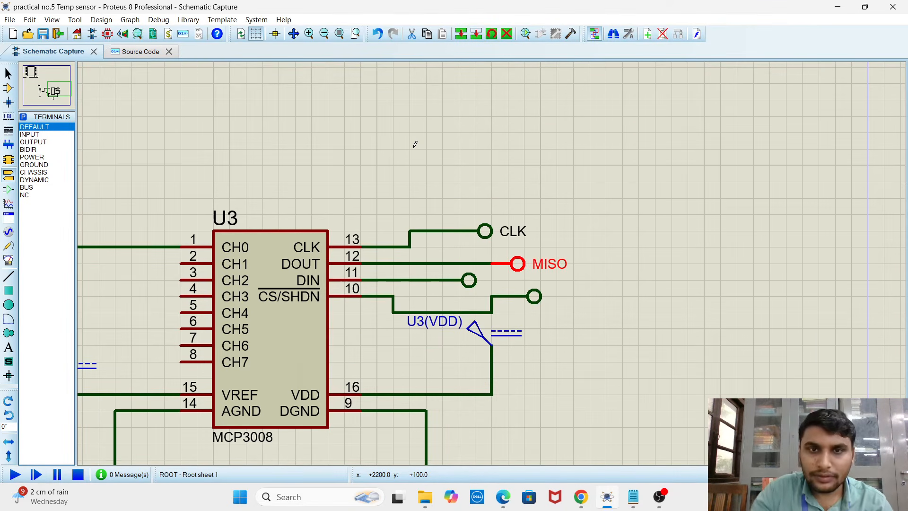
pyautogui.click(635, 288)
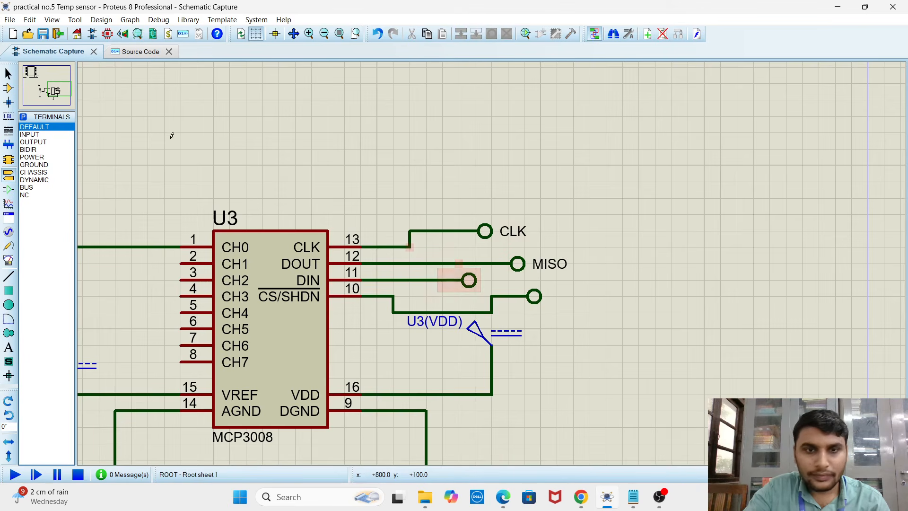
# Examine the SPI terminal labels on the Raspberry Pi 3 for matching the remaining MCP3008 terminals
pyautogui.press('F8')
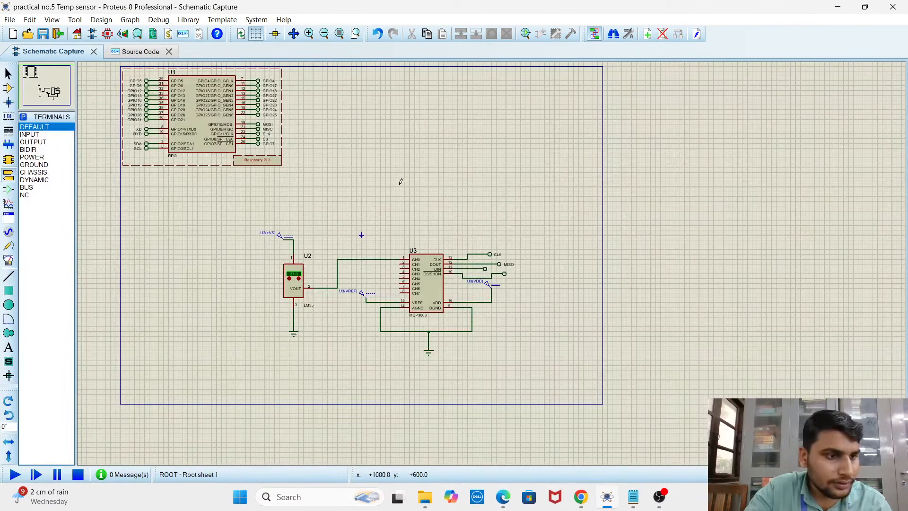
pyautogui.scroll(3, 274, 149)
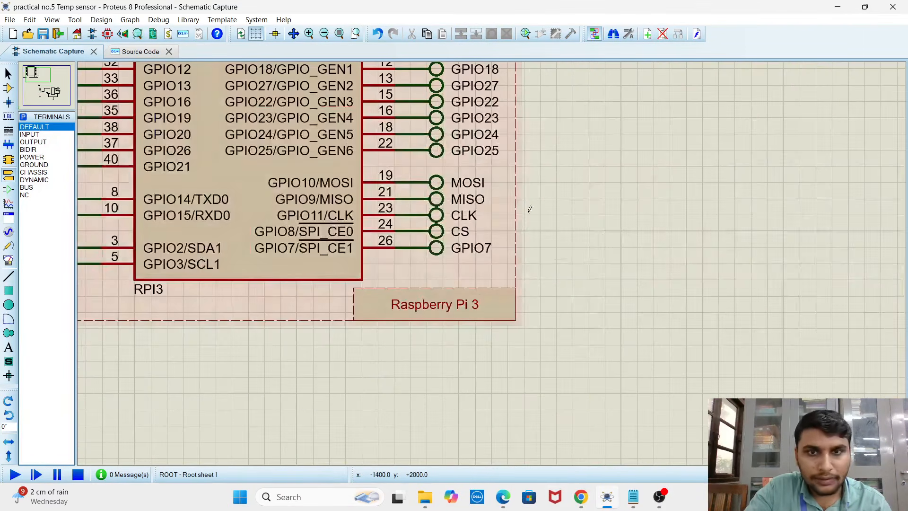
pyautogui.scroll(-3, 570, 287)
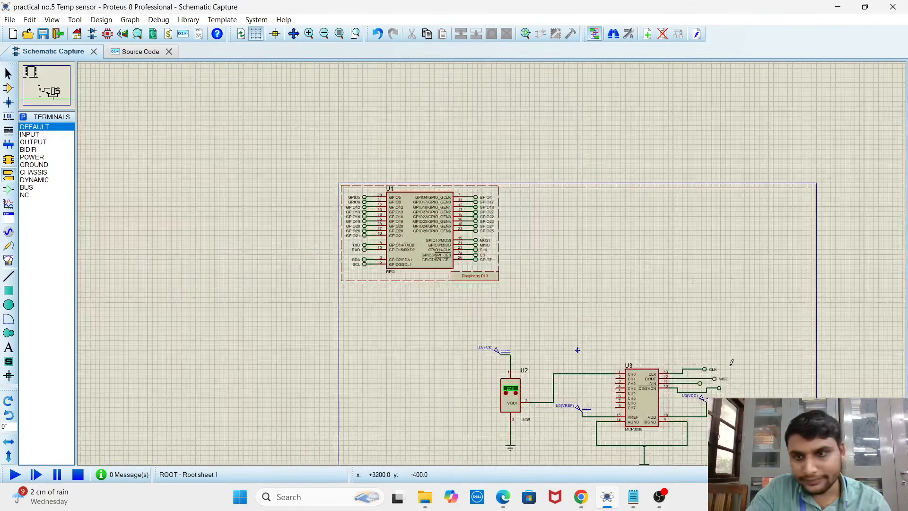
# Label the terminal wired to the MCP3008's DIN pin as MOSI
pyautogui.scroll(2, 732, 362)
pyautogui.scroll(3, 345, 272)
pyautogui.scroll(-1, 518, 271)
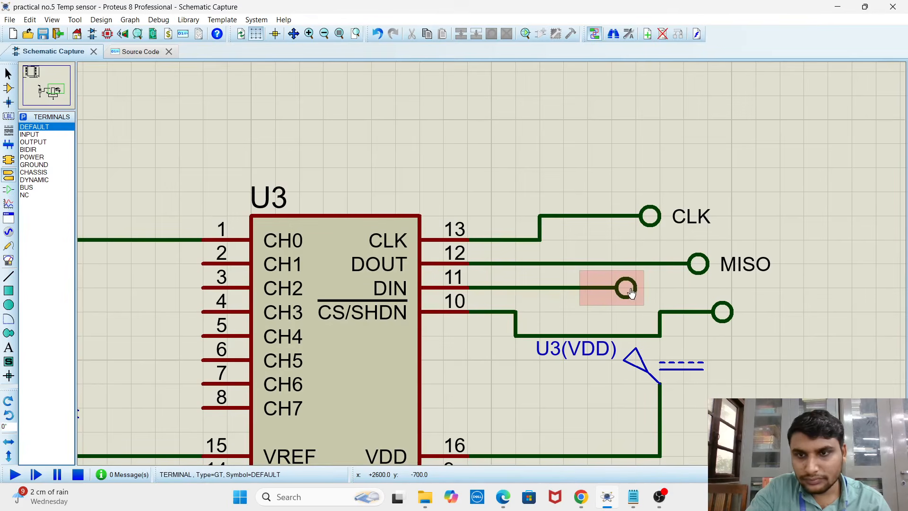
pyautogui.click(630, 291)
pyautogui.click(627, 290)
pyautogui.click(490, 150)
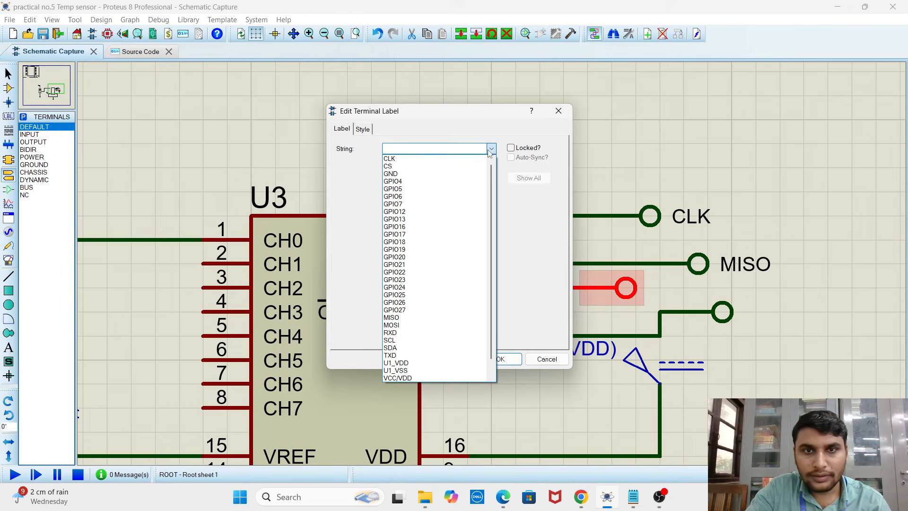
pyautogui.click(417, 146)
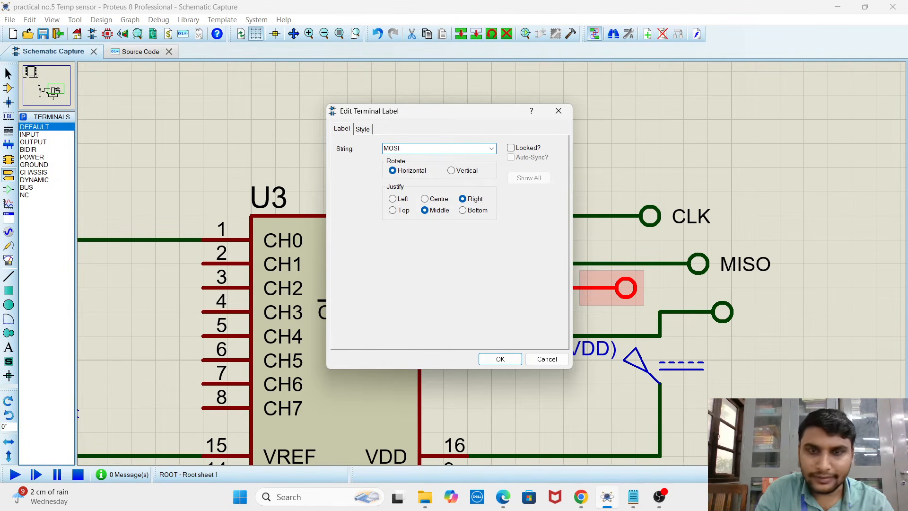
pyautogui.press('Return')
pyautogui.click(812, 346)
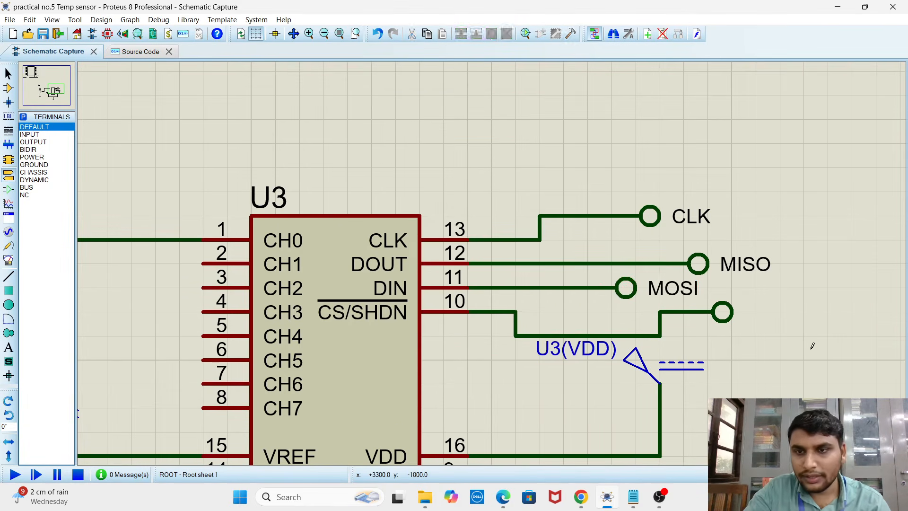
# Label the terminal wired to the MCP3008's CS/SHDN pin as CS
pyautogui.click(734, 324)
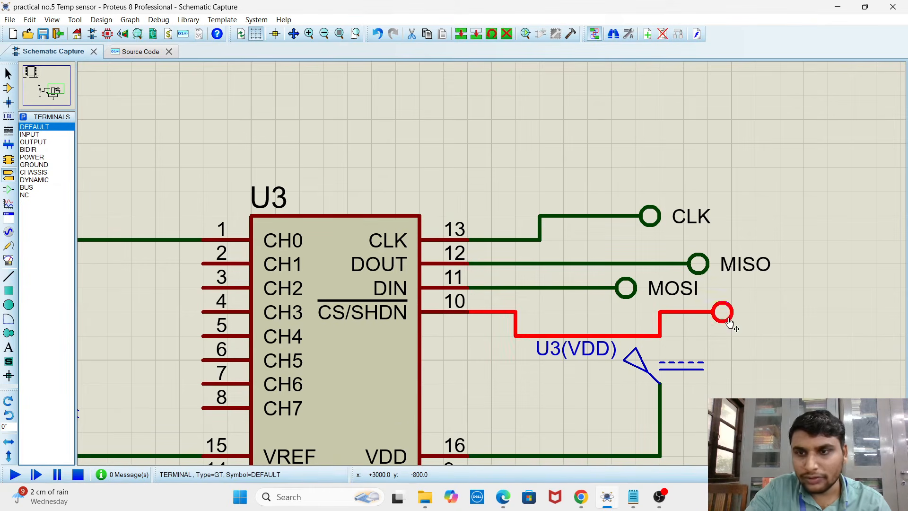
pyautogui.click(734, 324)
pyautogui.click(492, 149)
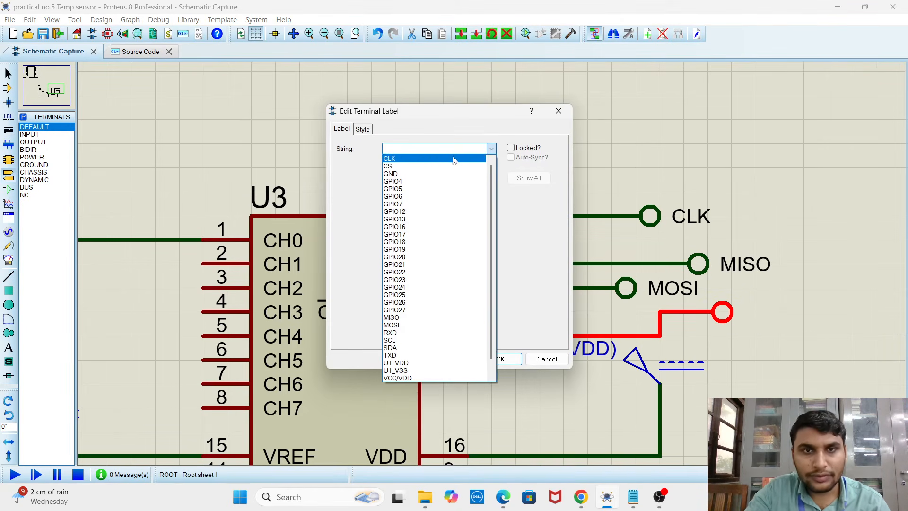
pyautogui.click(431, 169)
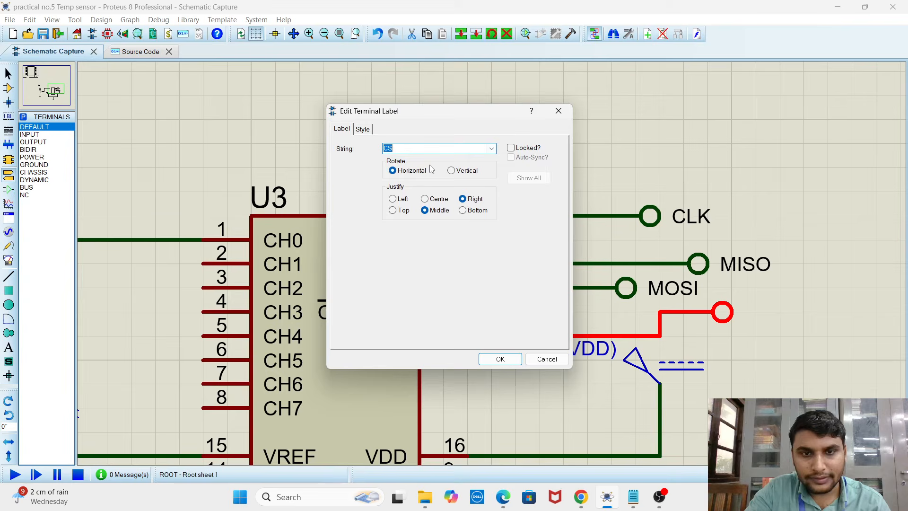
pyautogui.click(497, 363)
pyautogui.click(817, 292)
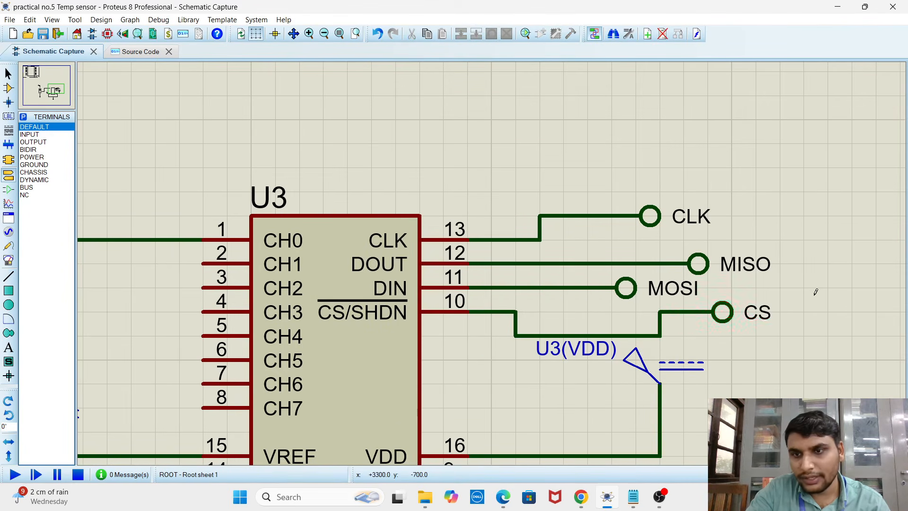
pyautogui.scroll(-4, 492, 265)
pyautogui.scroll(4, 489, 324)
pyautogui.scroll(-3, 282, 209)
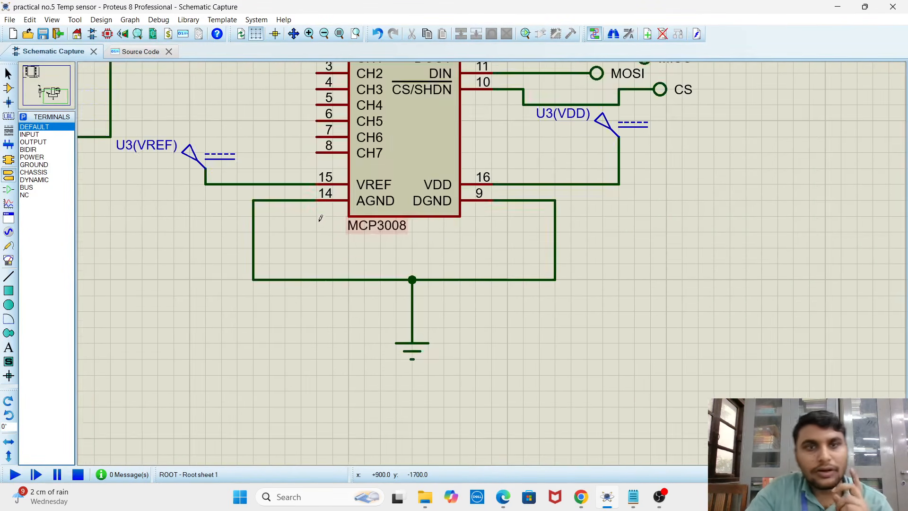
pyautogui.scroll(2, 490, 259)
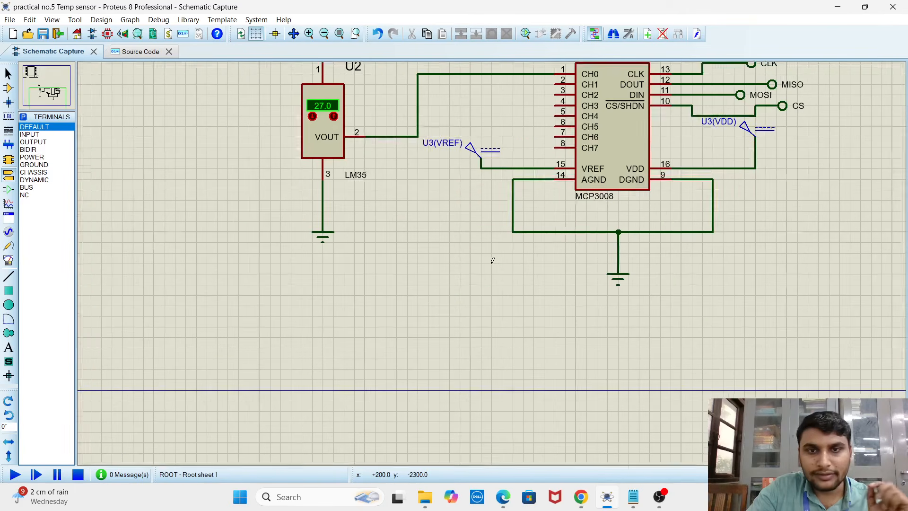
pyautogui.scroll(-5, 470, 243)
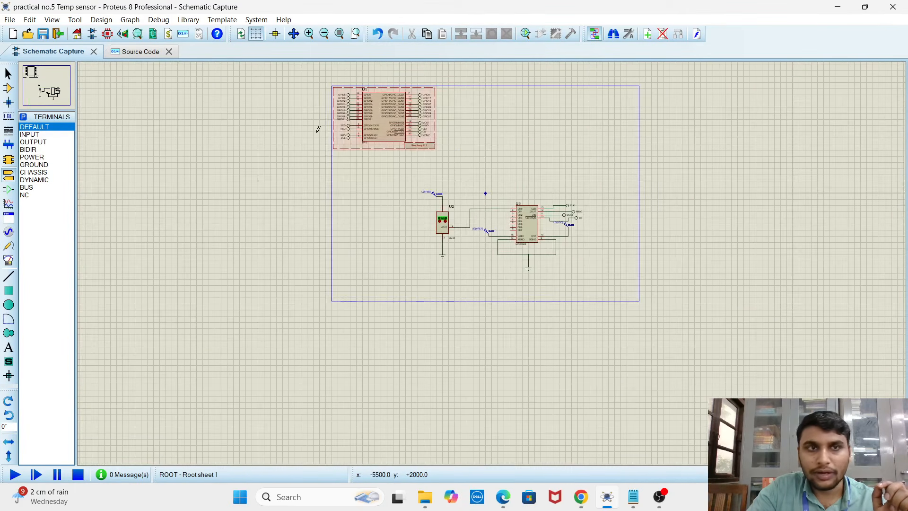
# Copy the complete spidev temperature-reading script from Notepad and paste it into the Raspberry Pi project's empty main.py in Proteus
pyautogui.click(139, 53)
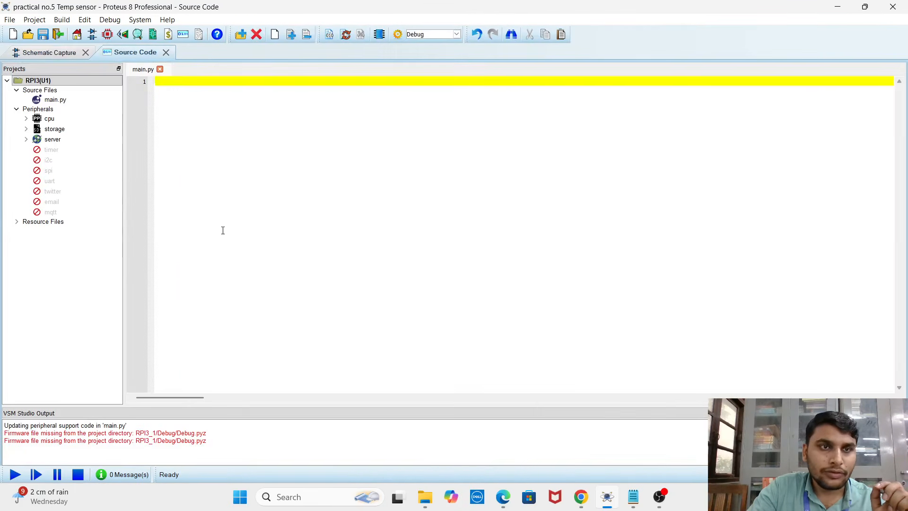
pyautogui.click(633, 496)
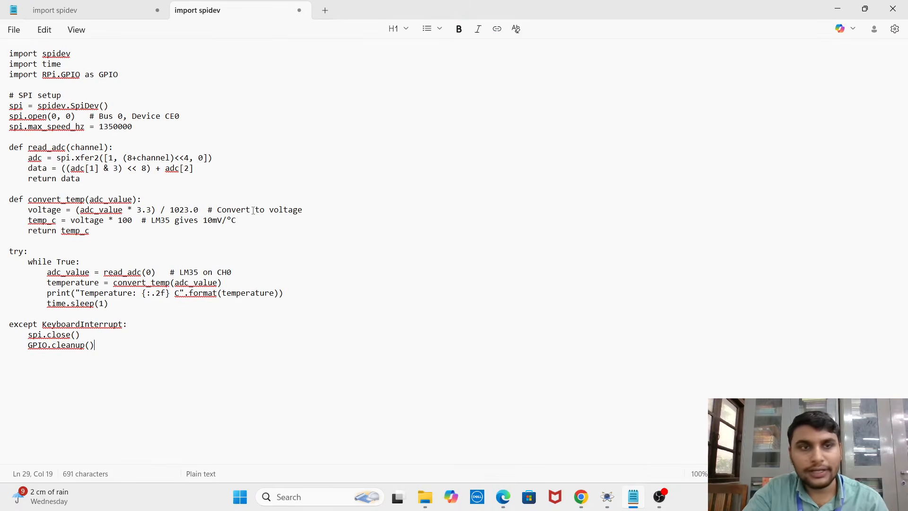
pyautogui.hotkey('ctrl', 'a')
pyautogui.hotkey('ctrl', 'c')
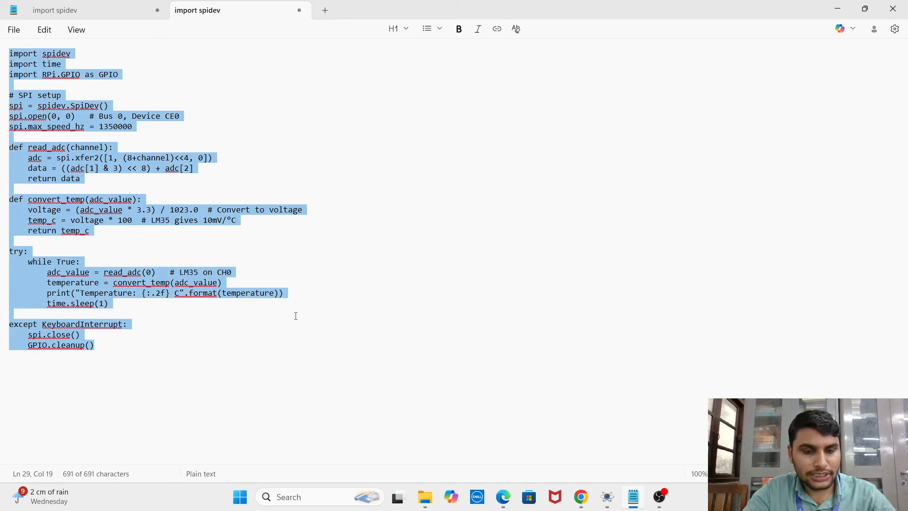
pyautogui.click(273, 353)
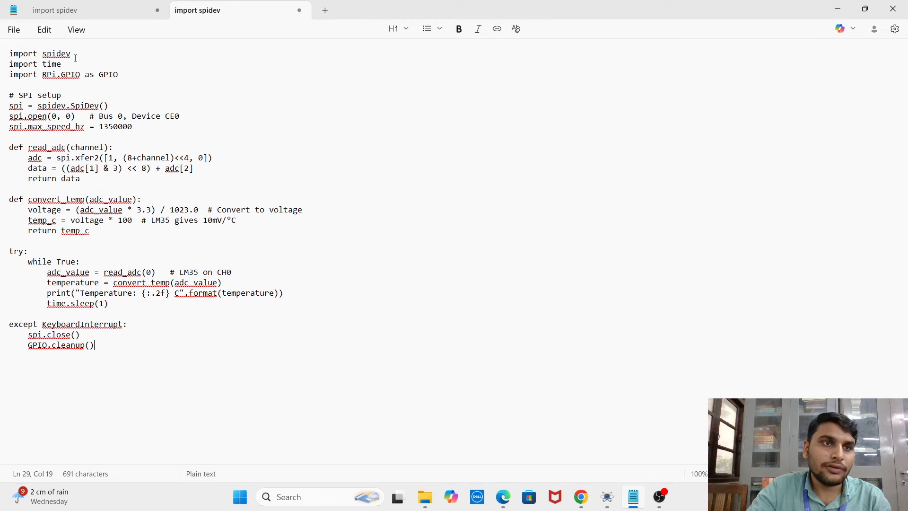
pyautogui.moveTo(61, 54); pyautogui.dragTo(73, 53)
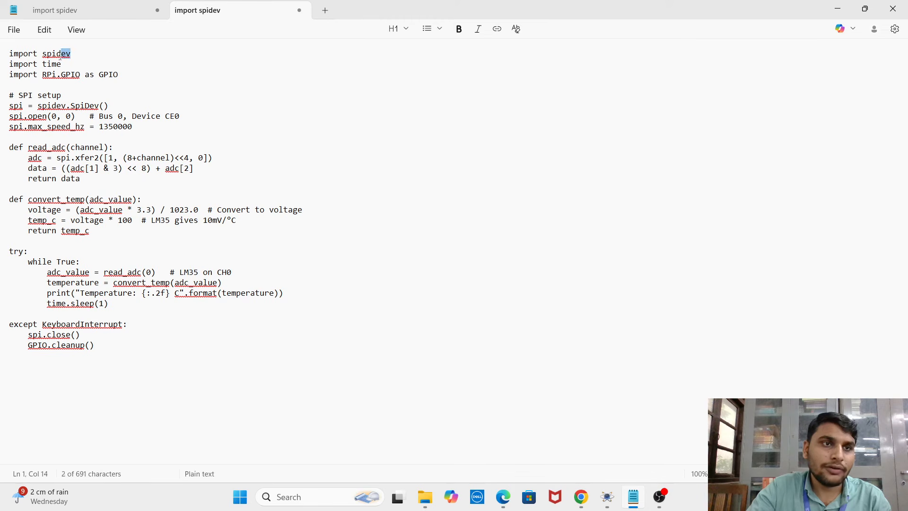
pyautogui.click(114, 57)
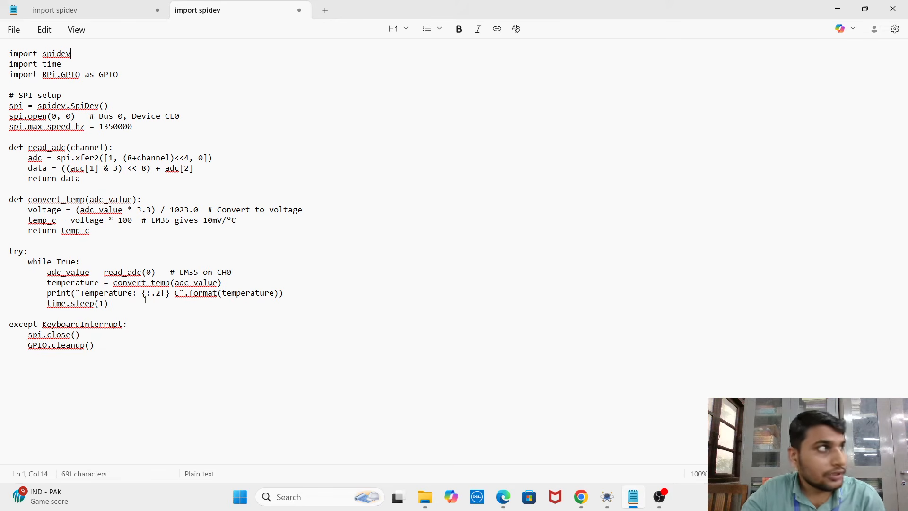
pyautogui.click(609, 502)
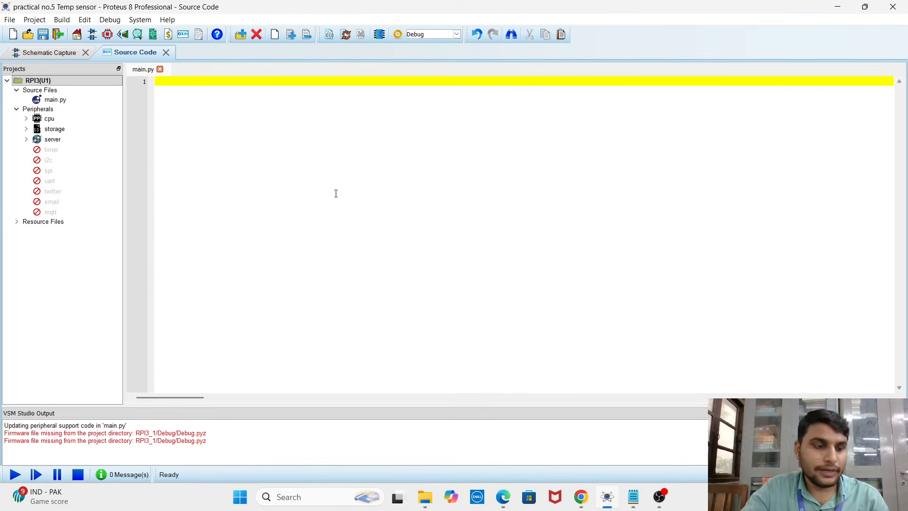
pyautogui.hotkey('ctrl', 'v')
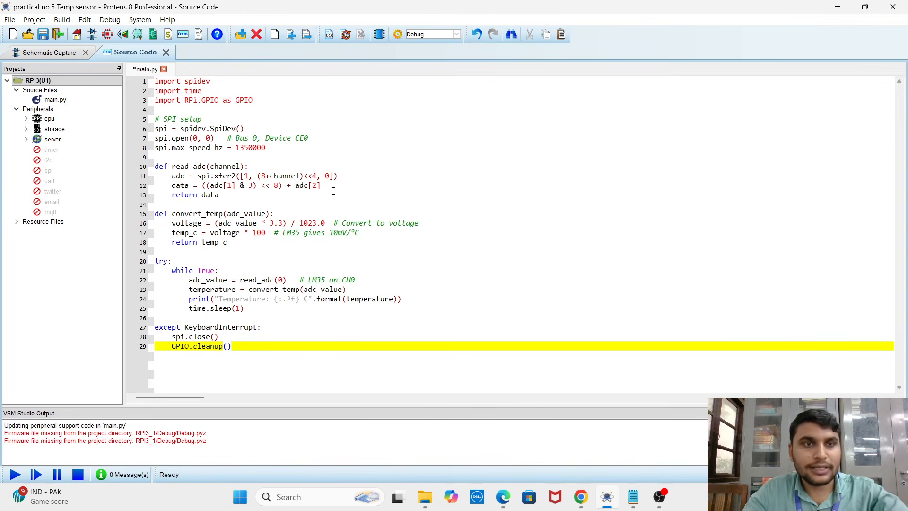
# Run the simulation and raise the LM35 sensor's temperature to 30.0
pyautogui.click(15, 475)
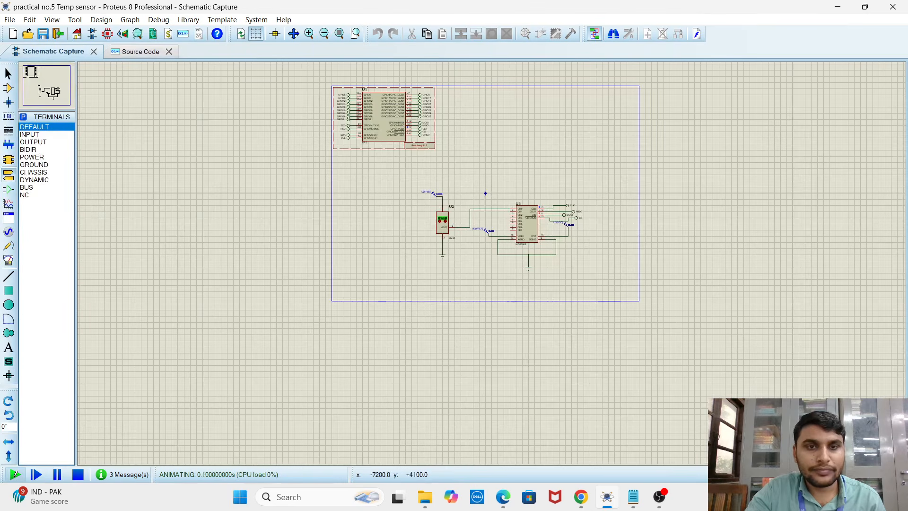
pyautogui.scroll(5, 492, 268)
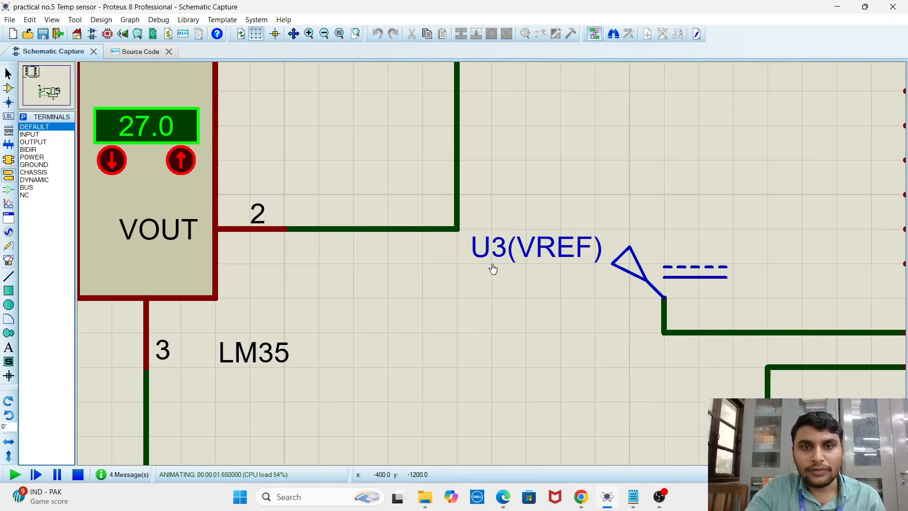
pyautogui.click(160, 21)
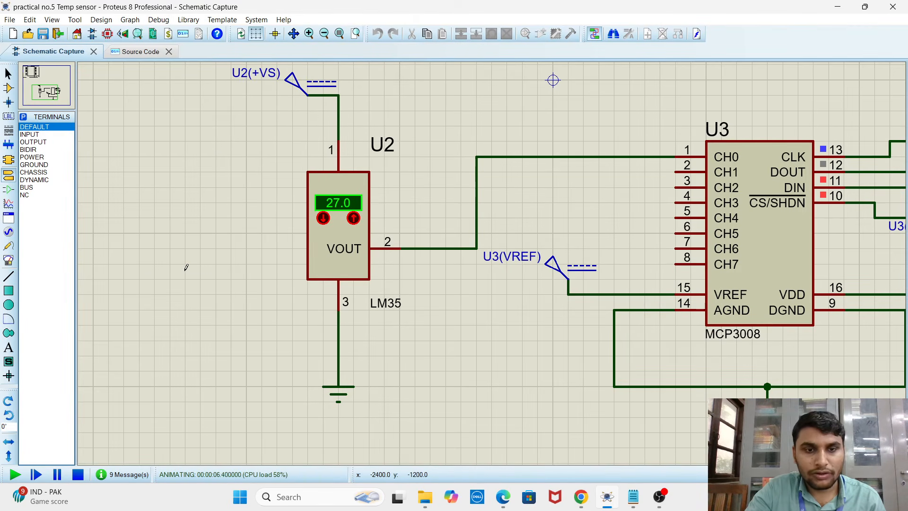
pyautogui.click(354, 219)
pyautogui.click(354, 218)
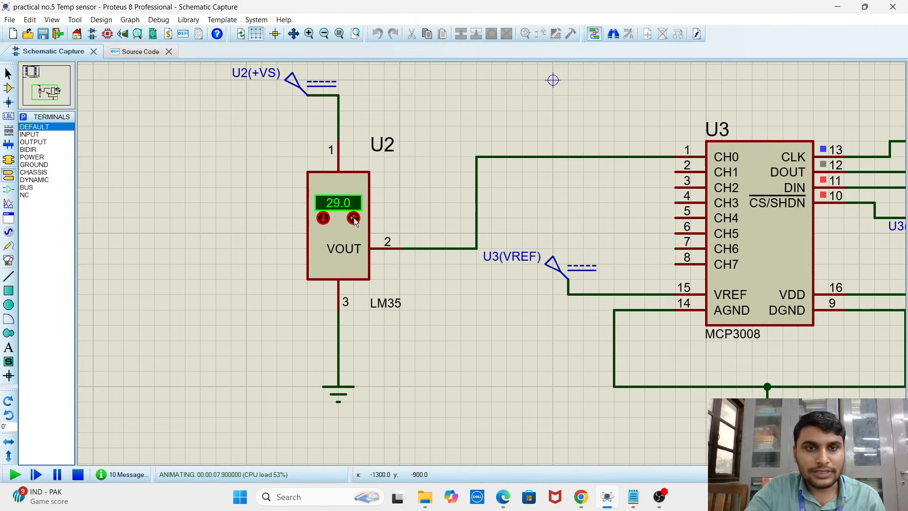
pyautogui.click(354, 218)
# Keep the simulation log docked open from the source code view and return to the schematic
pyautogui.click(130, 53)
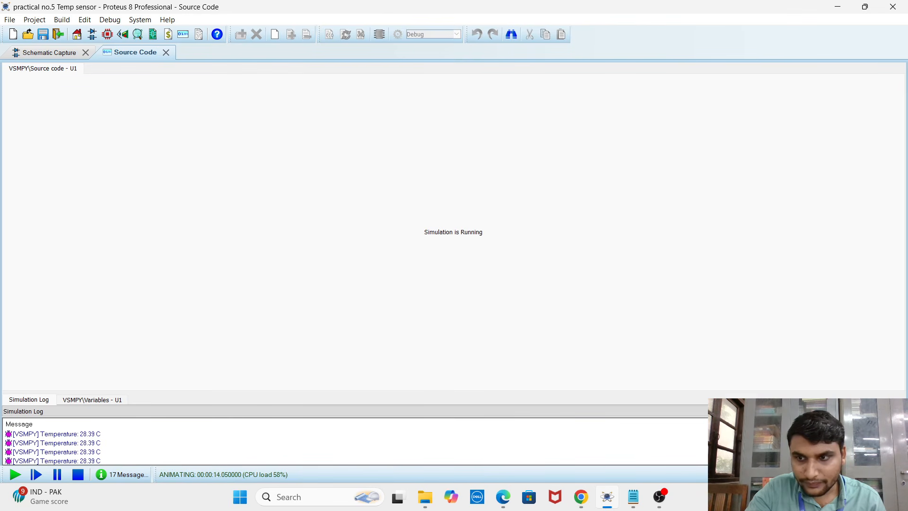
pyautogui.click(893, 411)
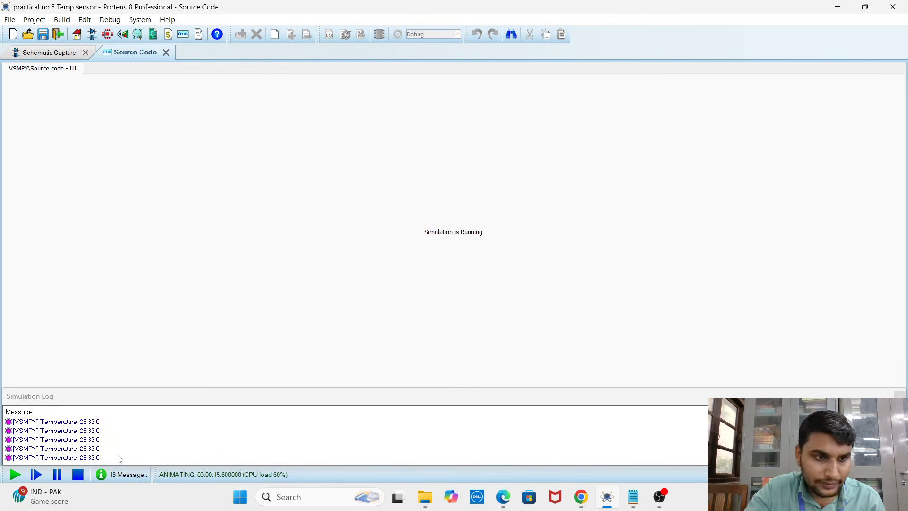
pyautogui.click(47, 53)
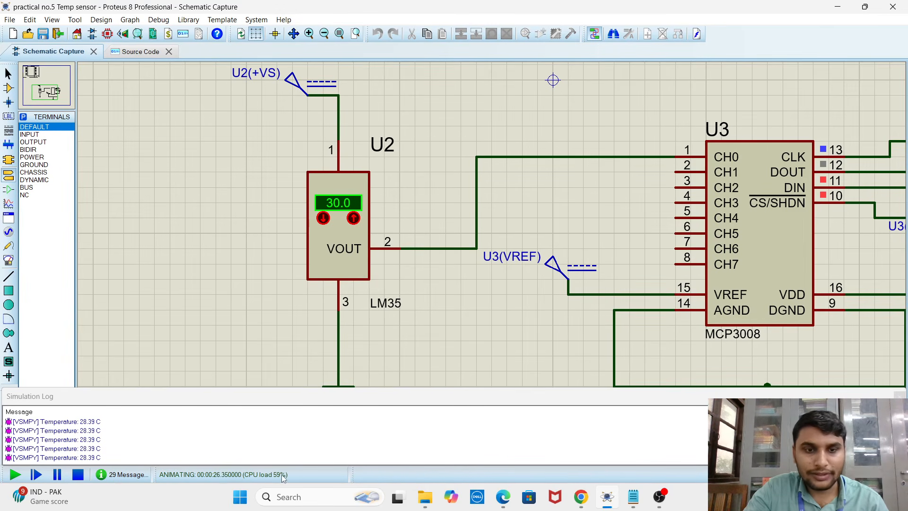
# Lower the LM35 sensor's temperature to 15.0 in the running simulation to test the logged readings
pyautogui.click(324, 218)
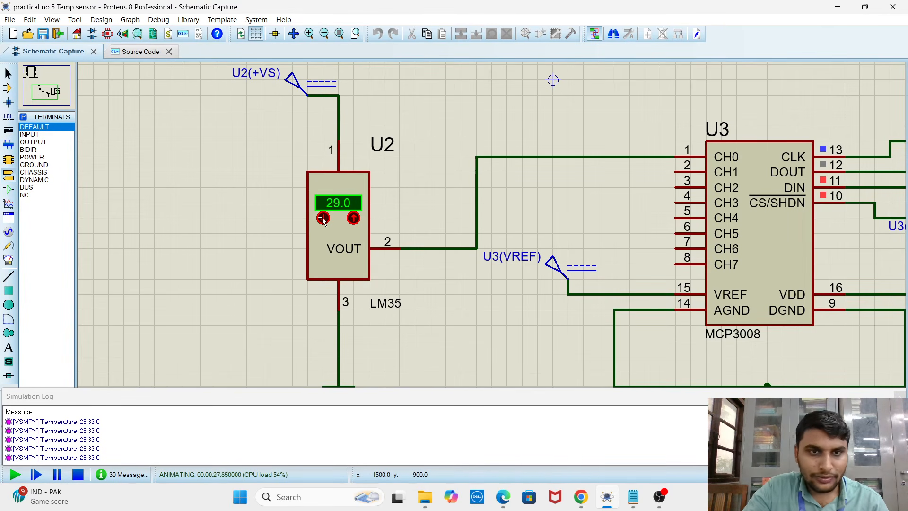
pyautogui.click(324, 219)
pyautogui.click(324, 219)
pyautogui.click(323, 219)
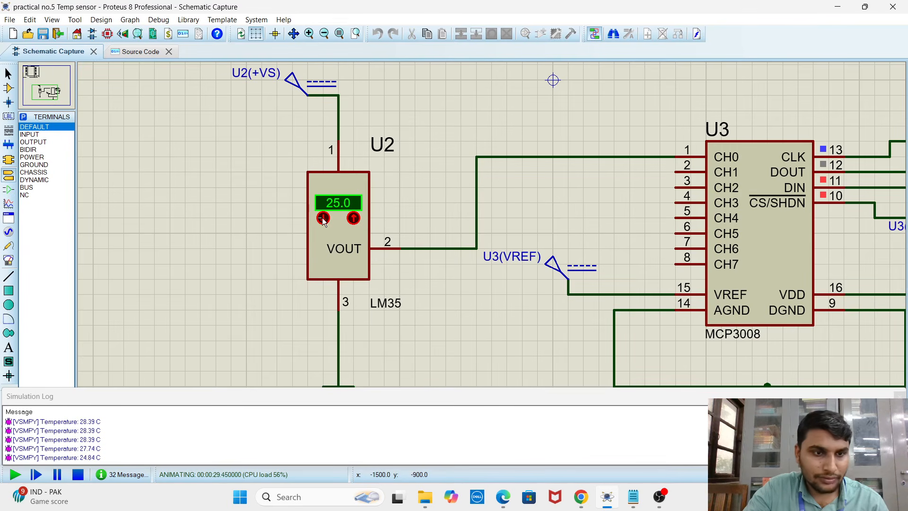
pyautogui.click(323, 218)
pyautogui.click(324, 219)
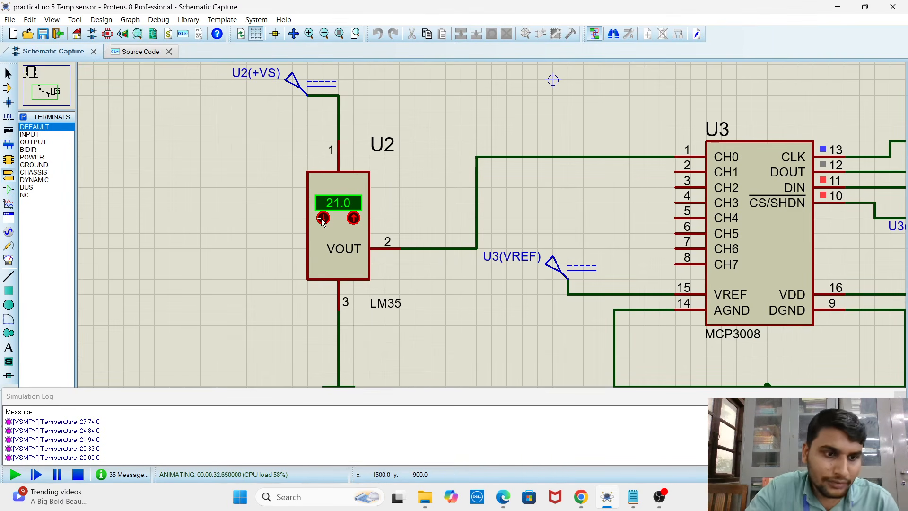
pyautogui.click(323, 218)
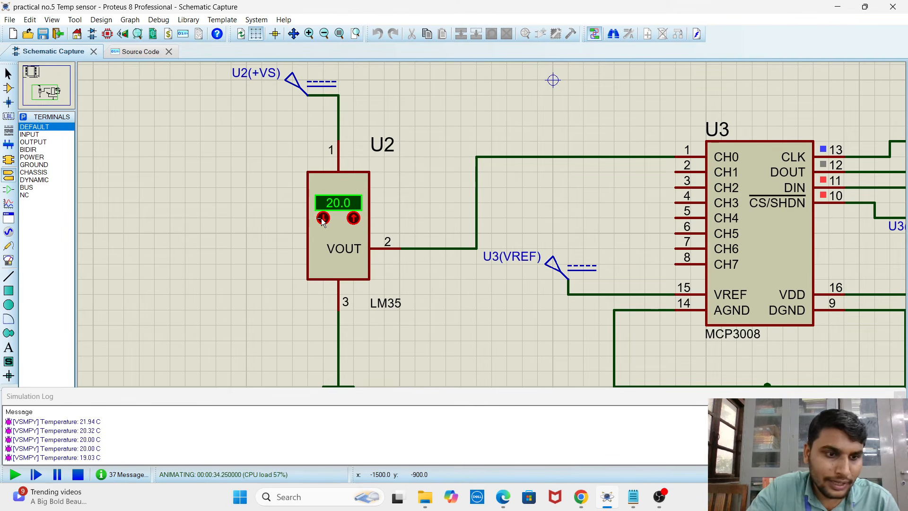
pyautogui.click(323, 219)
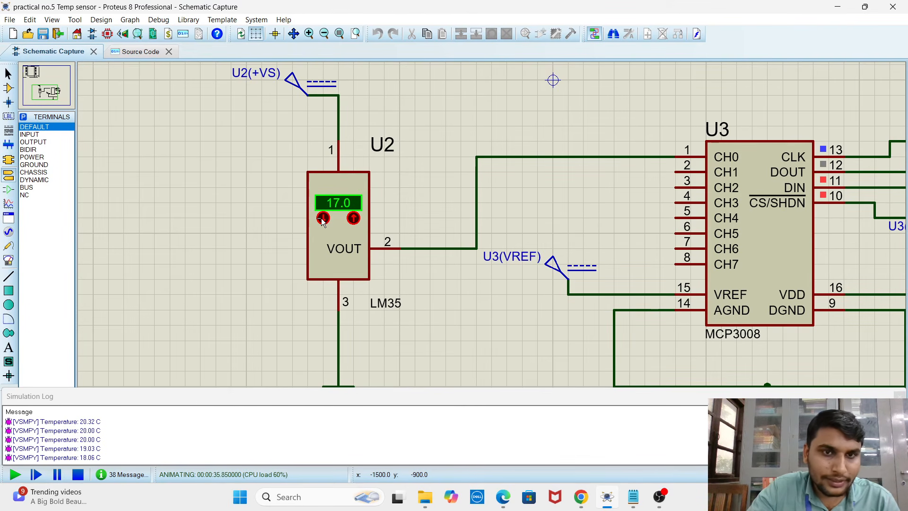
pyautogui.click(322, 219)
pyautogui.click(323, 219)
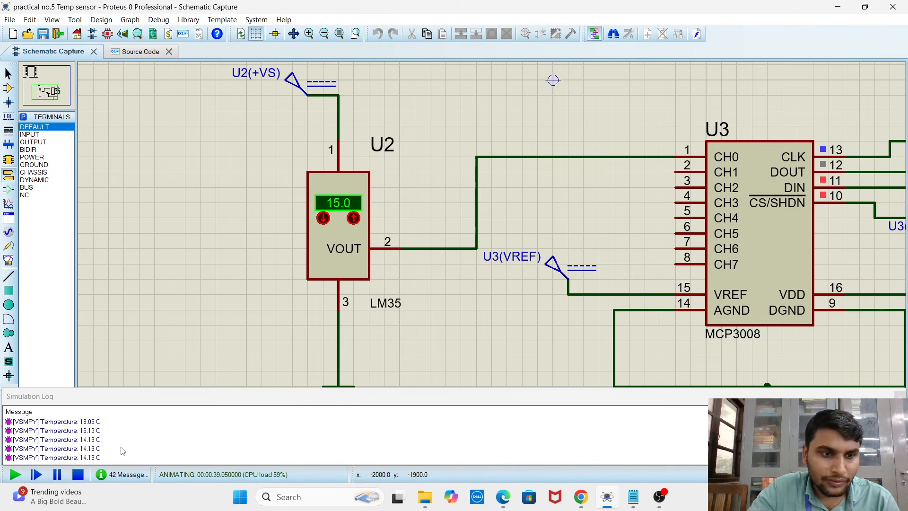
# Raise the LM35 sensor's temperature to 22.0 while the simulation runs
pyautogui.click(354, 218)
pyautogui.click(353, 219)
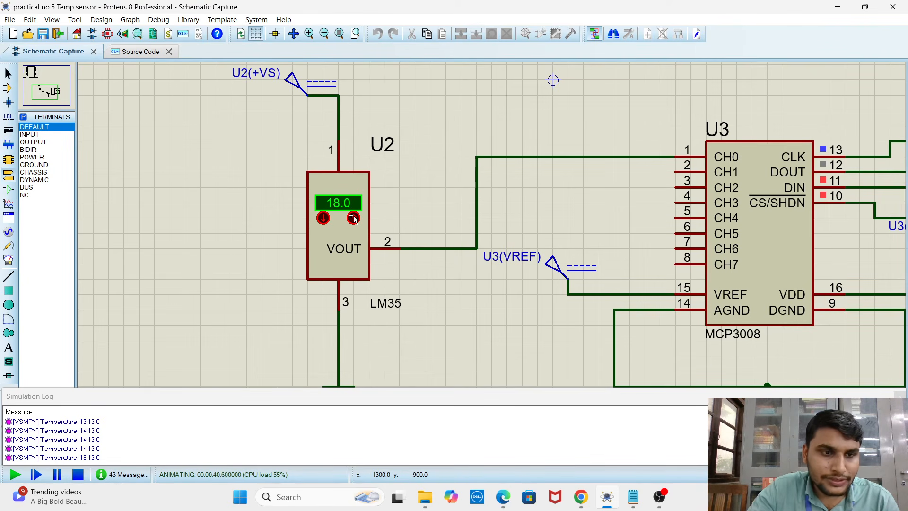
pyautogui.click(353, 219)
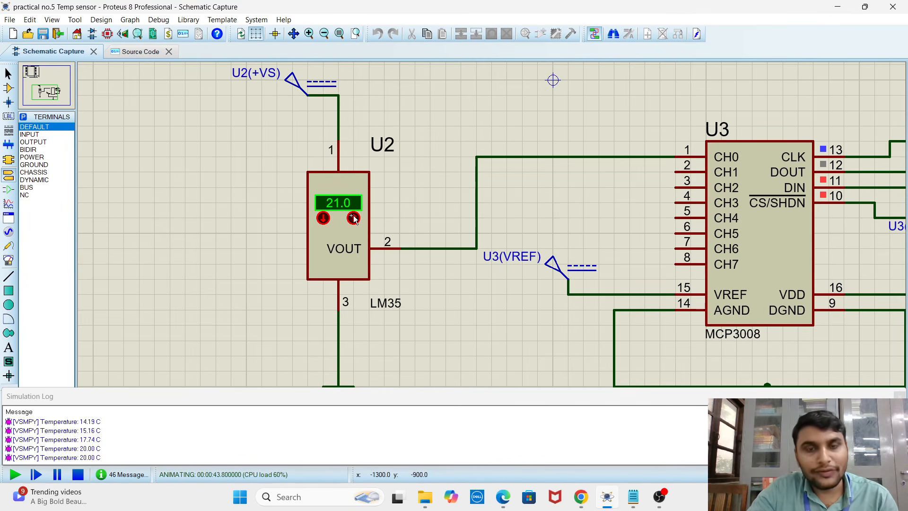
pyautogui.click(354, 218)
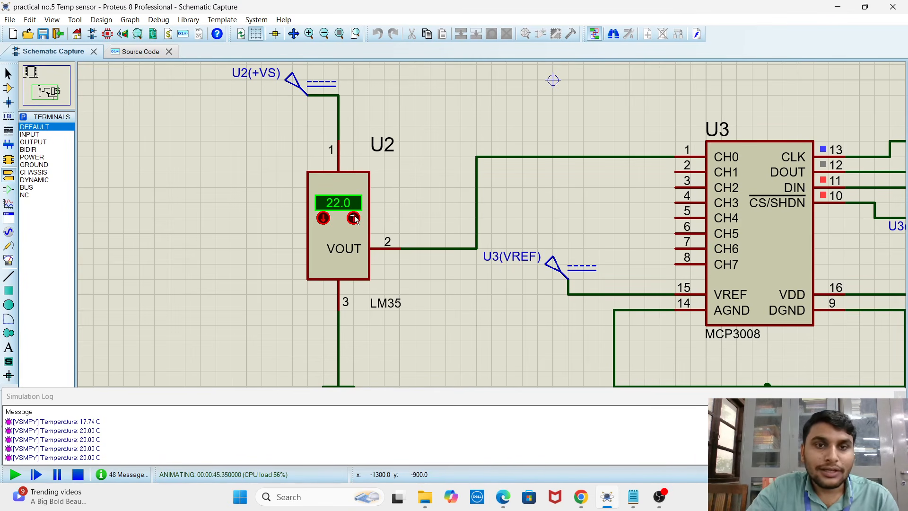
# Raise the LM35 sensor's temperature to 61.0 in the running simulation to test the logged readings
pyautogui.click(353, 218)
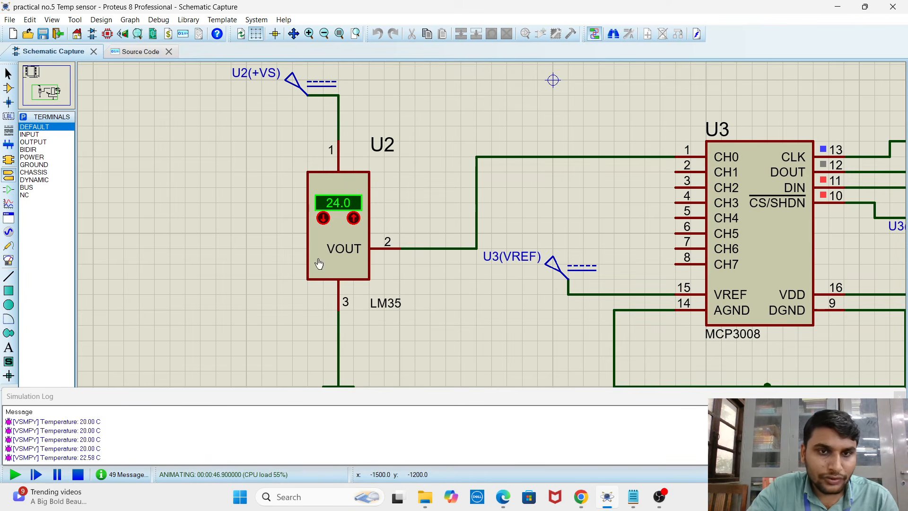
pyautogui.click(354, 218)
pyautogui.click(353, 219)
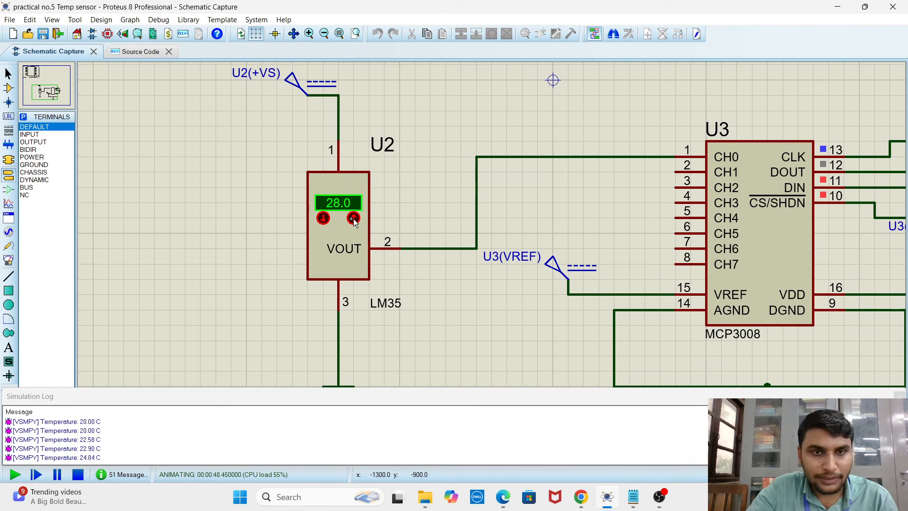
pyautogui.click(354, 218)
pyautogui.click(354, 219)
pyautogui.click(353, 219)
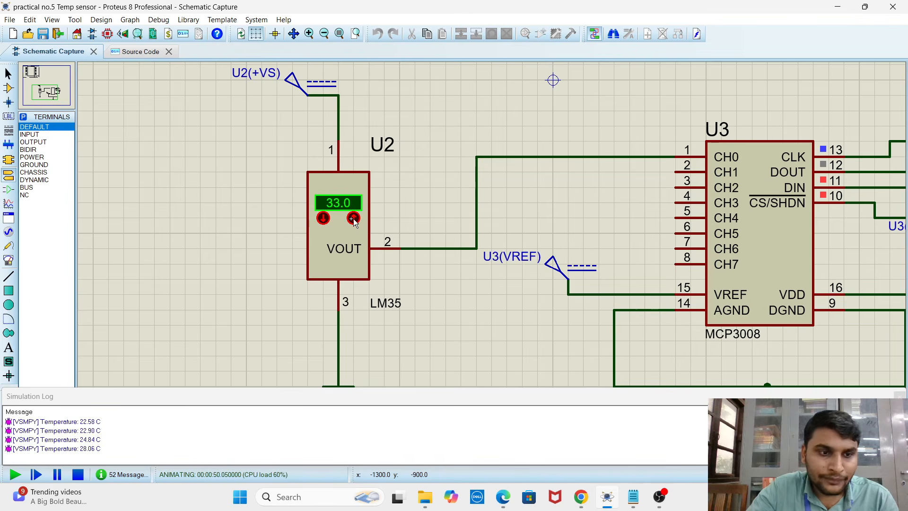
pyautogui.click(353, 219)
pyautogui.click(354, 219)
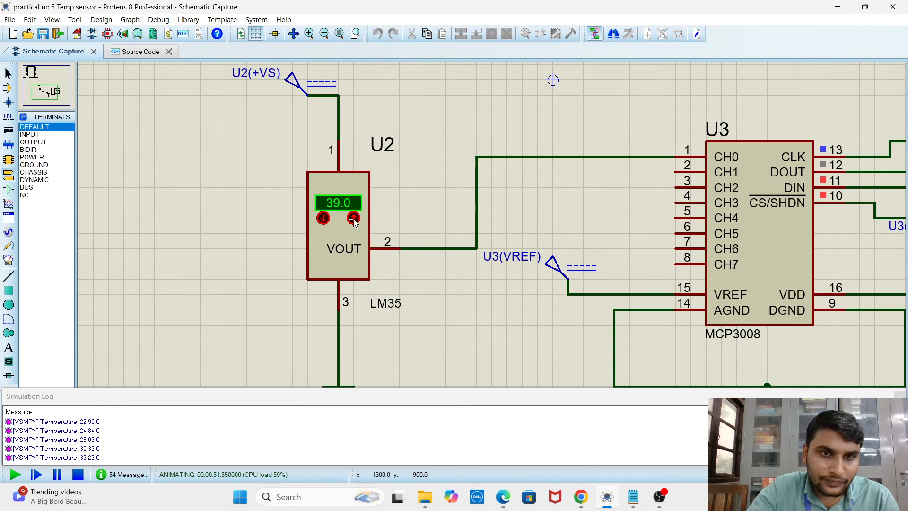
pyautogui.click(353, 218)
pyautogui.click(354, 219)
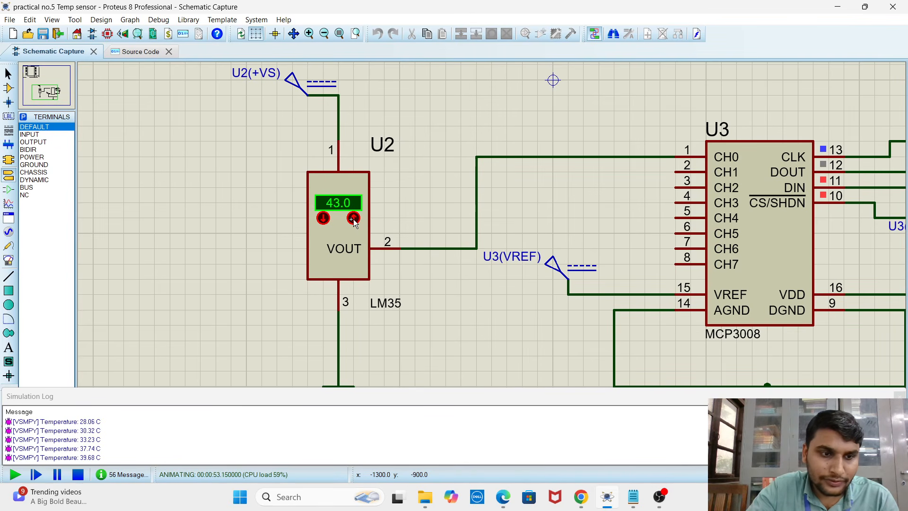
pyautogui.click(353, 218)
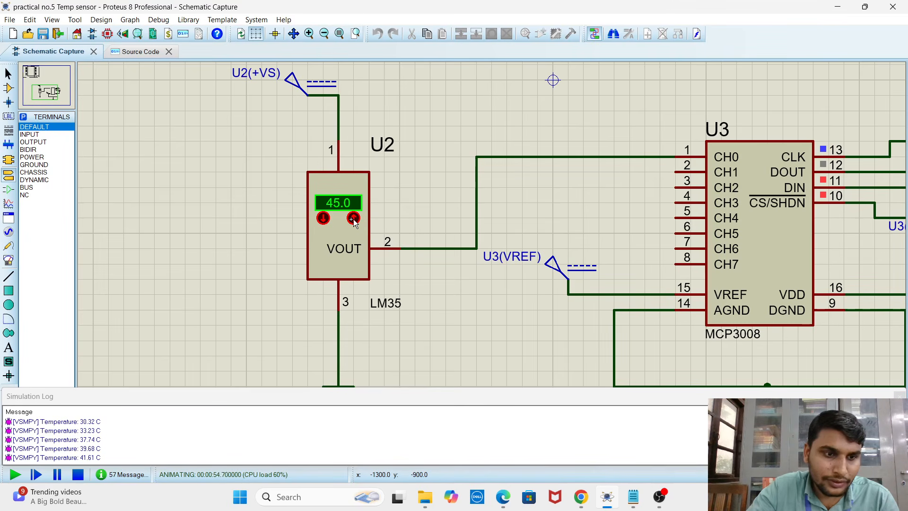
pyautogui.click(353, 218)
pyautogui.click(353, 218)
pyautogui.click(354, 218)
pyautogui.click(354, 219)
pyautogui.click(354, 218)
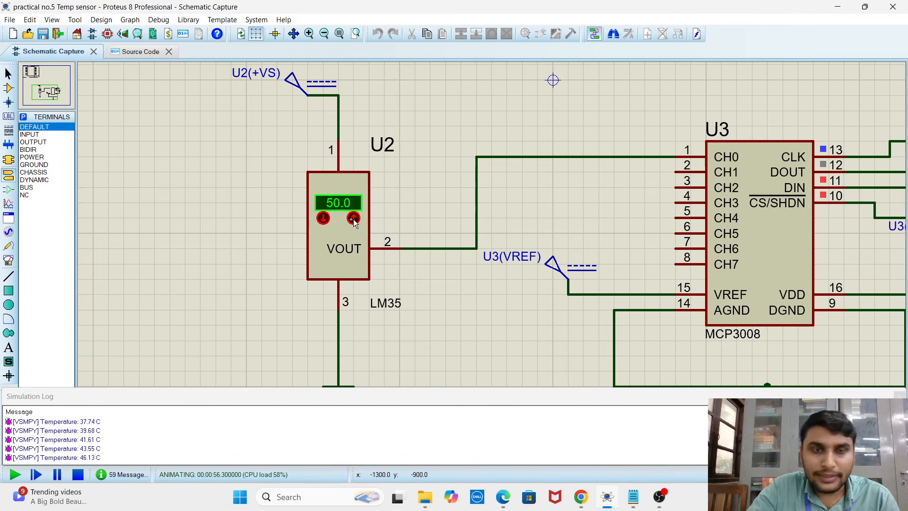
pyautogui.click(354, 218)
pyautogui.click(353, 219)
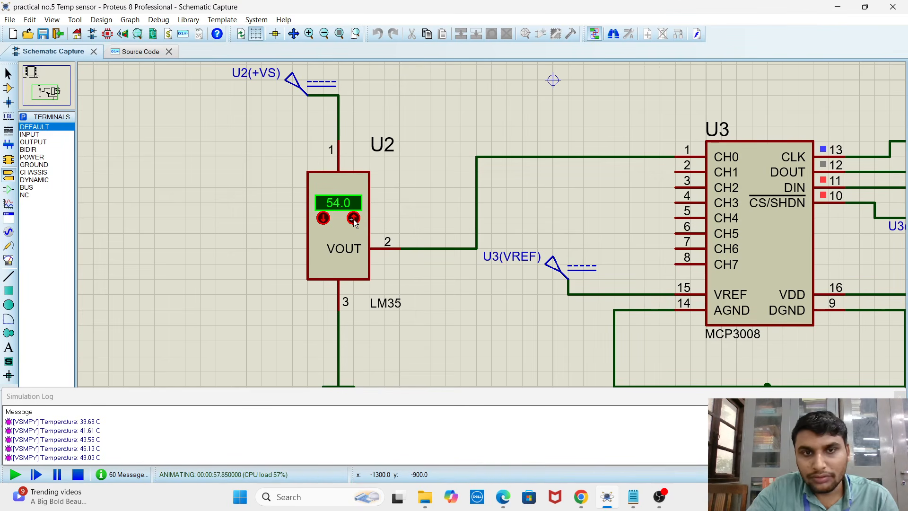
pyautogui.click(353, 219)
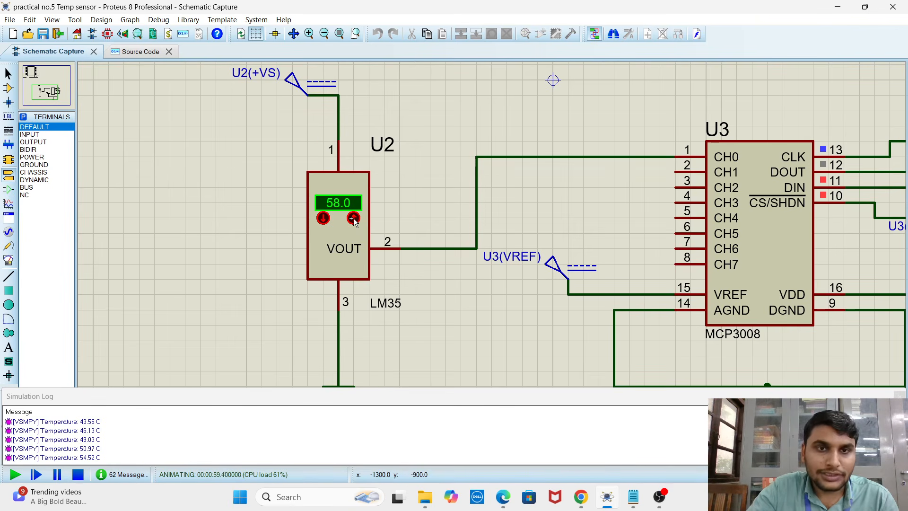
pyautogui.click(353, 218)
pyautogui.click(353, 218)
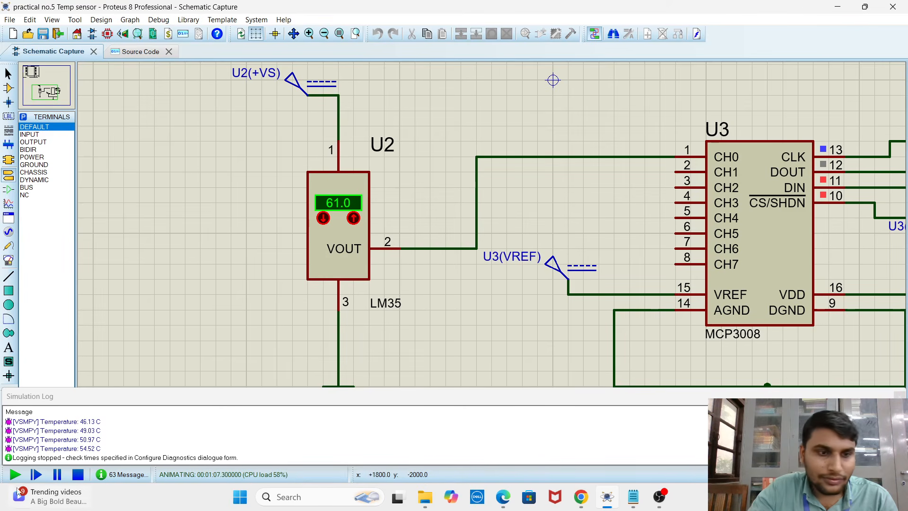
# Restart the simulation and raise the LM35 sensor's temperature to 81.0
pyautogui.click(78, 476)
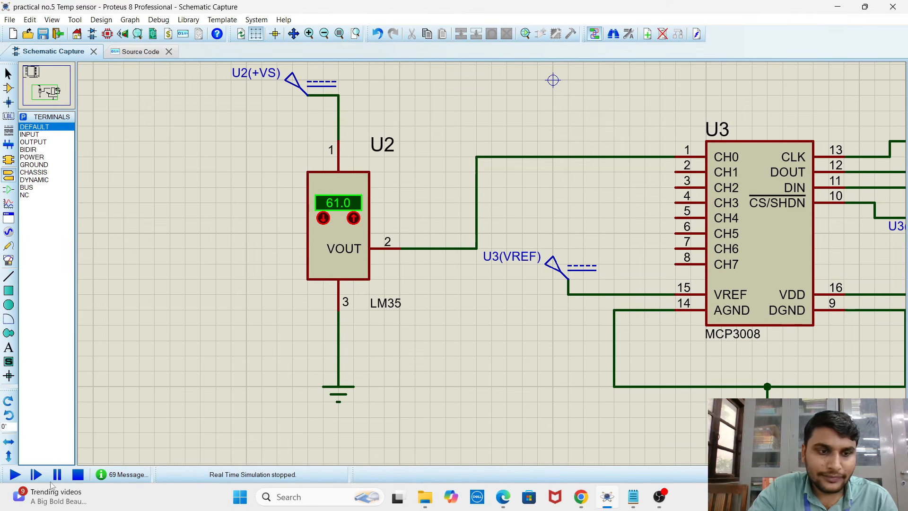
pyautogui.click(14, 474)
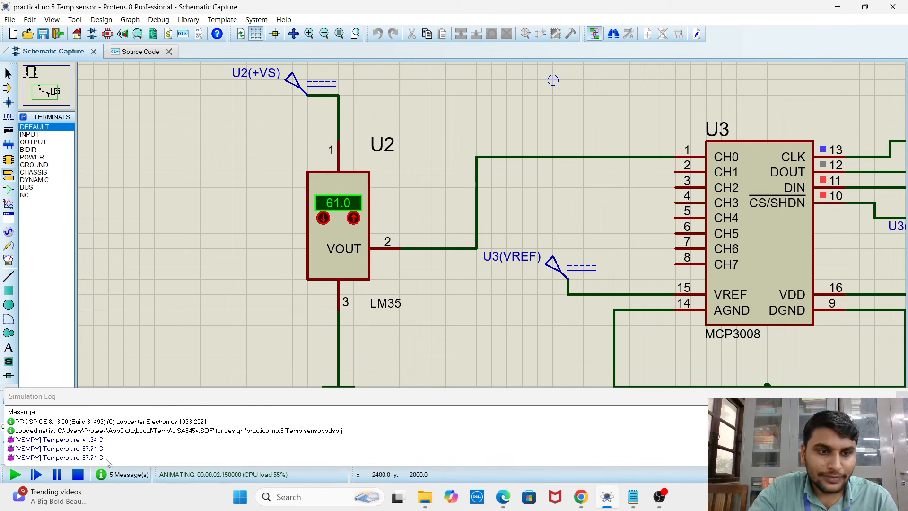
pyautogui.click(353, 218)
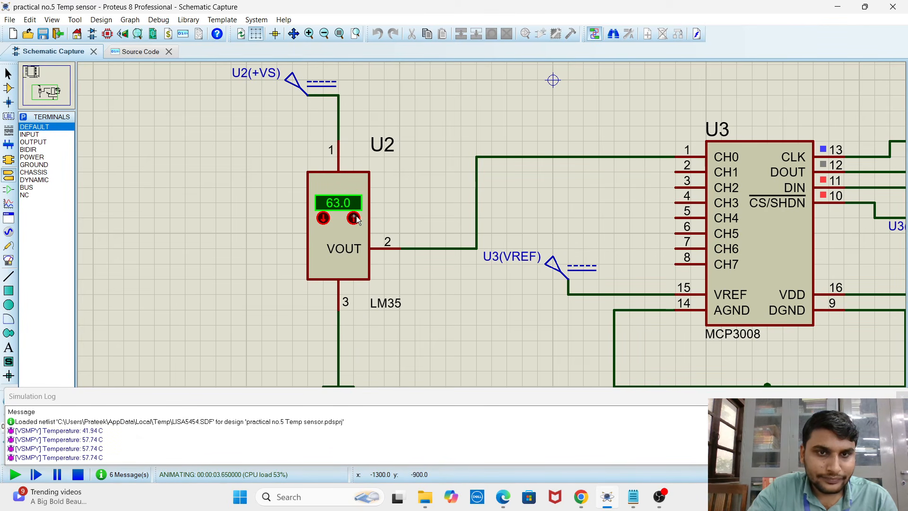
pyautogui.click(354, 218)
pyautogui.click(354, 218)
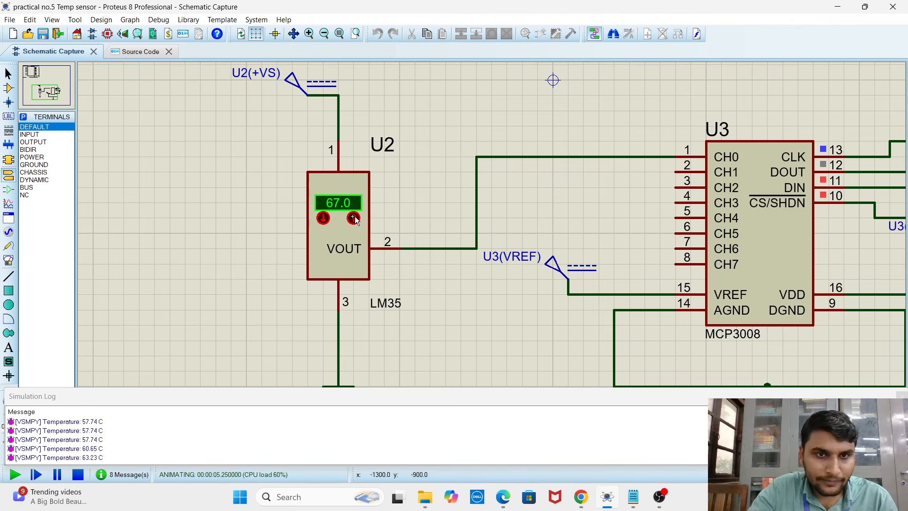
pyautogui.click(354, 218)
pyautogui.click(354, 218)
pyautogui.click(354, 218)
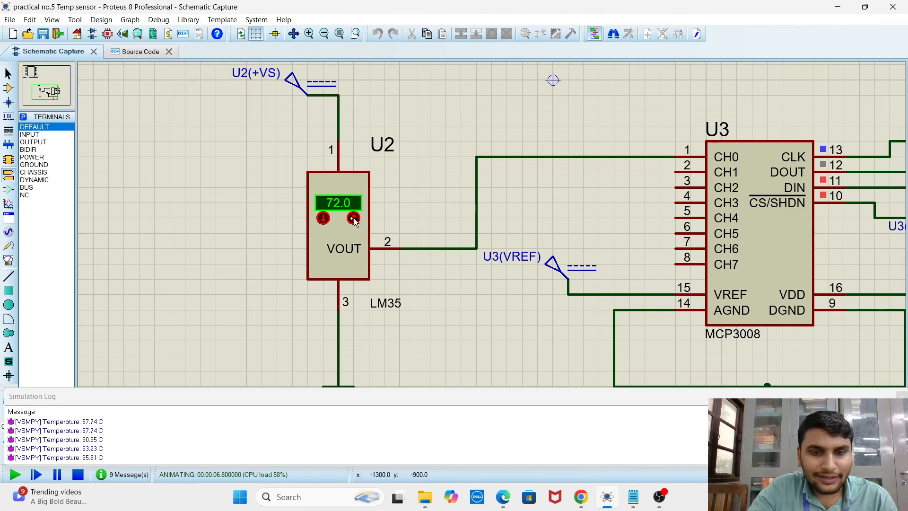
pyautogui.click(353, 218)
pyautogui.click(354, 218)
pyautogui.click(353, 218)
pyautogui.click(354, 218)
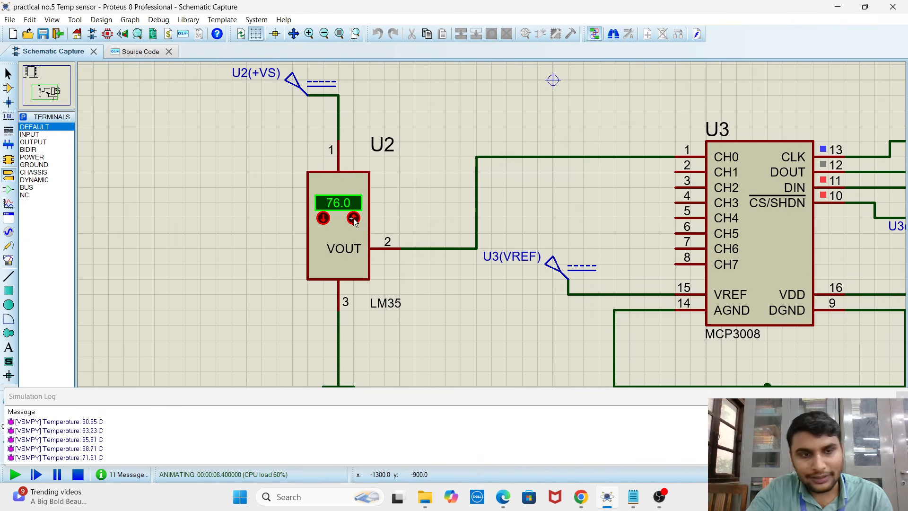
pyautogui.click(354, 218)
pyautogui.click(354, 218)
pyautogui.click(353, 218)
pyautogui.click(354, 218)
pyautogui.click(354, 218)
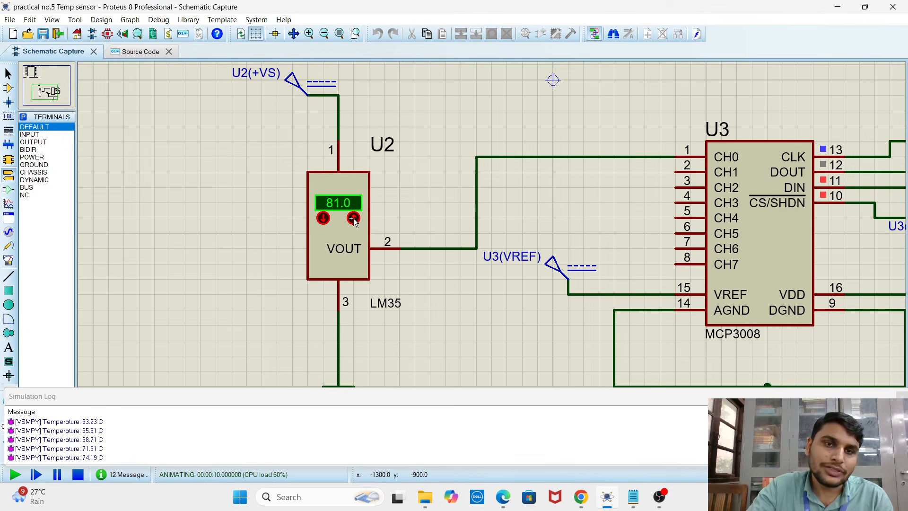
pyautogui.scroll(-2, 574, 264)
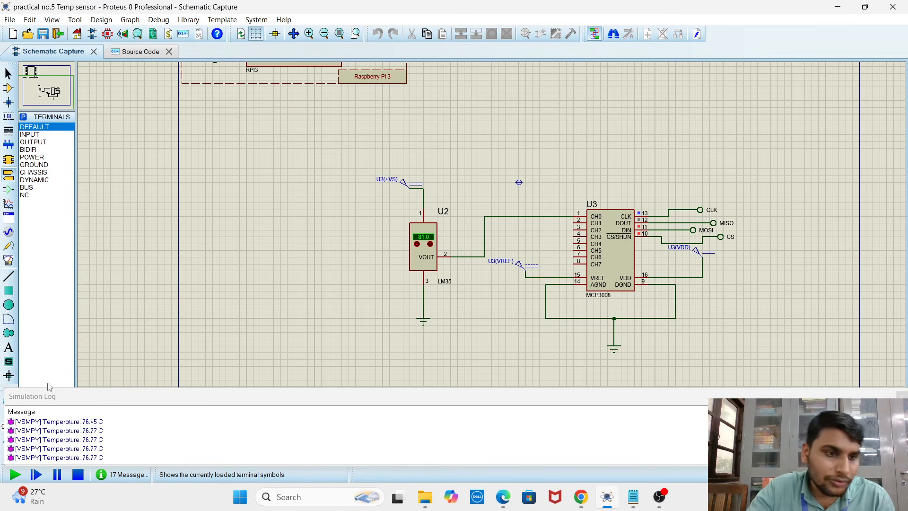
pyautogui.click(161, 23)
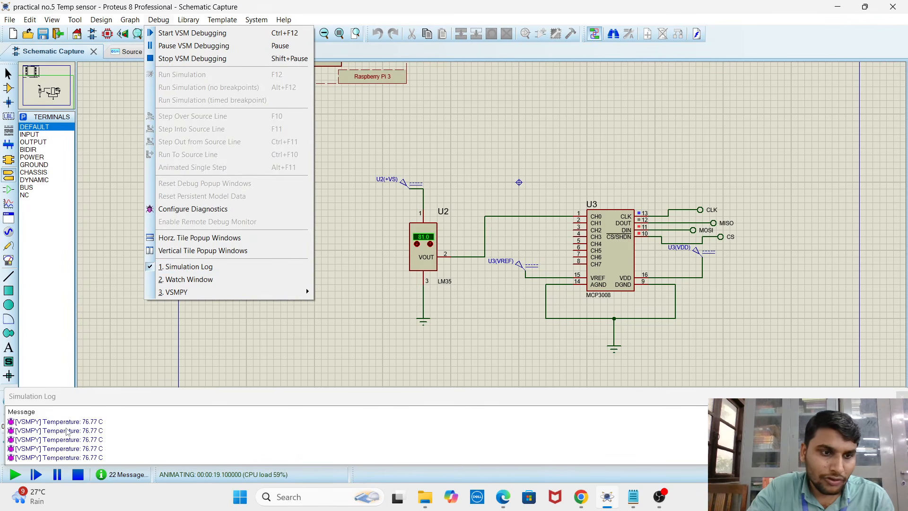
pyautogui.click(265, 334)
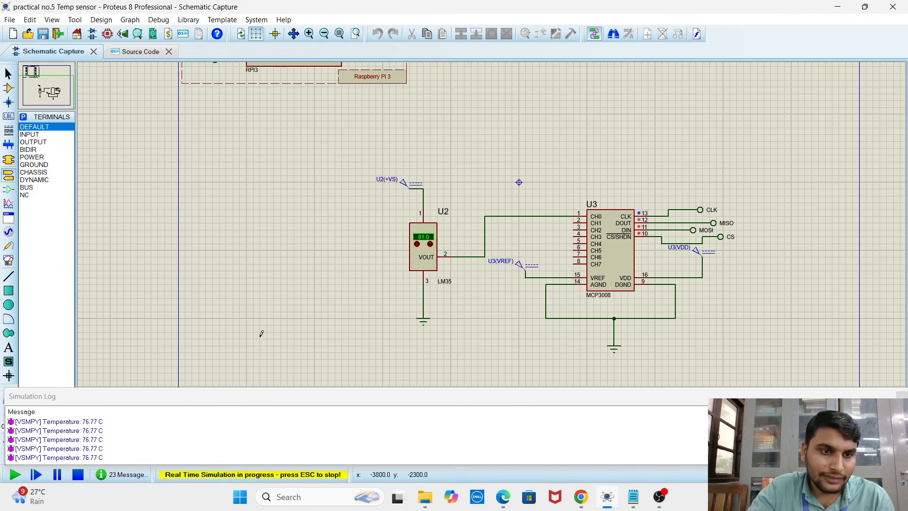
pyautogui.click(141, 52)
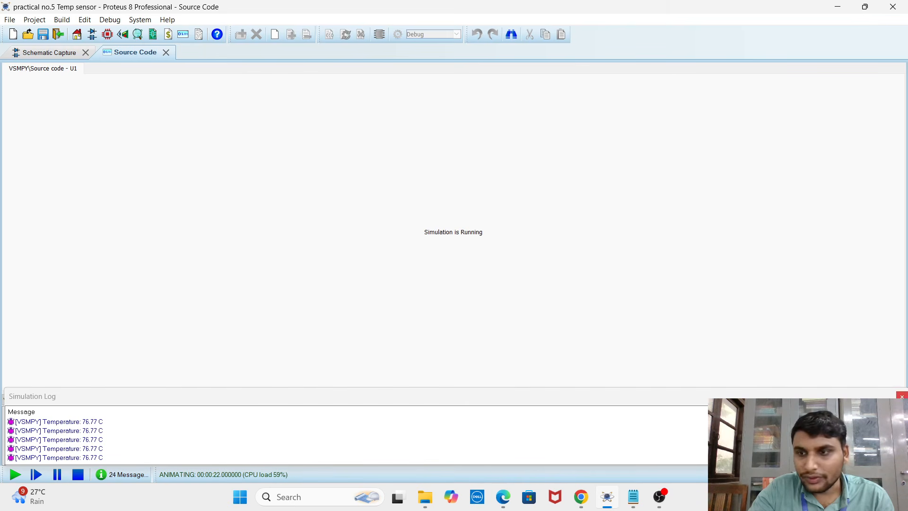
pyautogui.click(47, 53)
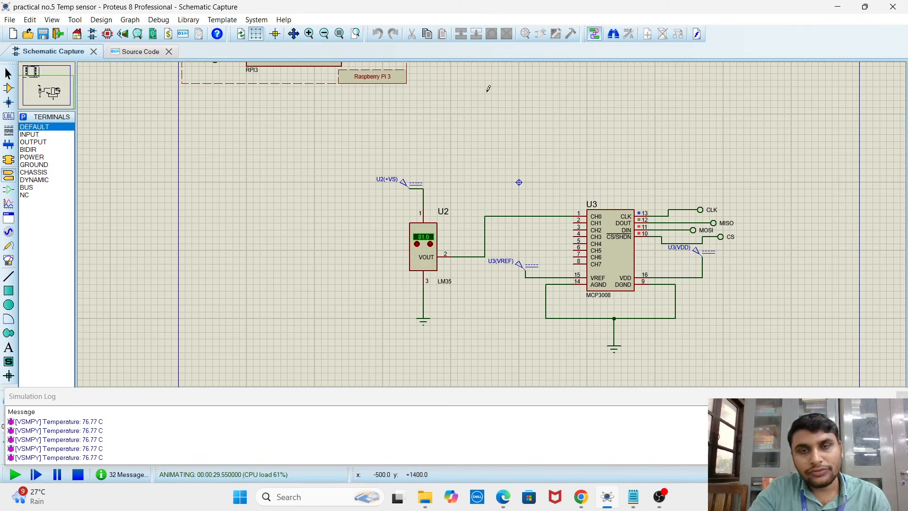
pyautogui.scroll(2, 494, 267)
pyautogui.scroll(-2, 463, 239)
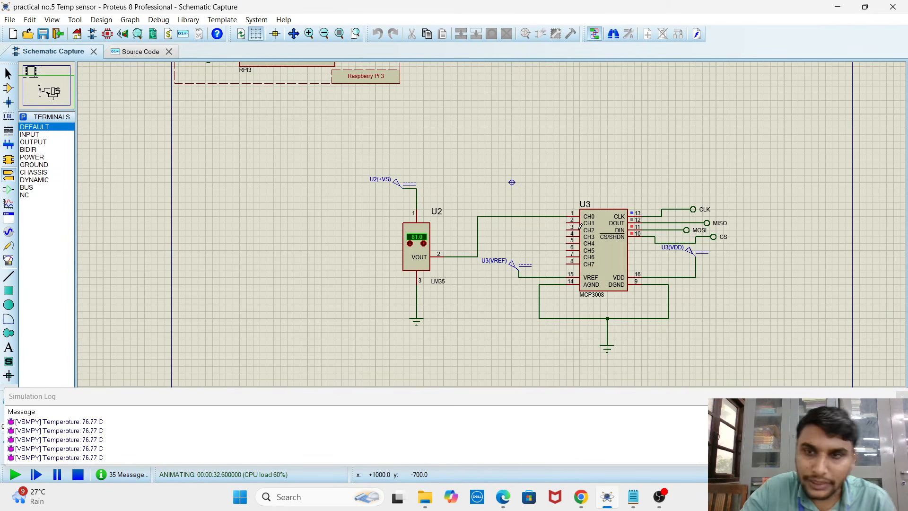
# Stop the running simulation from the source code view and return to the main.py code
pyautogui.click(152, 52)
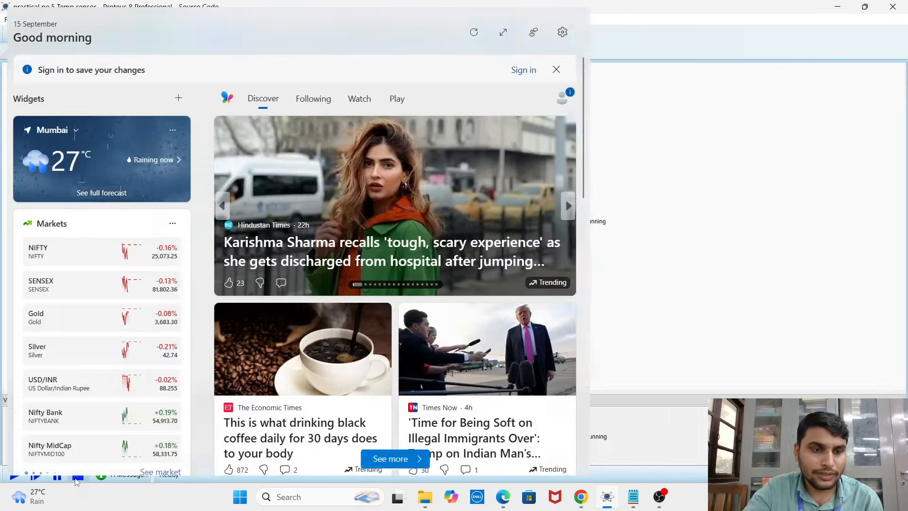
pyautogui.click(78, 477)
pyautogui.click(236, 367)
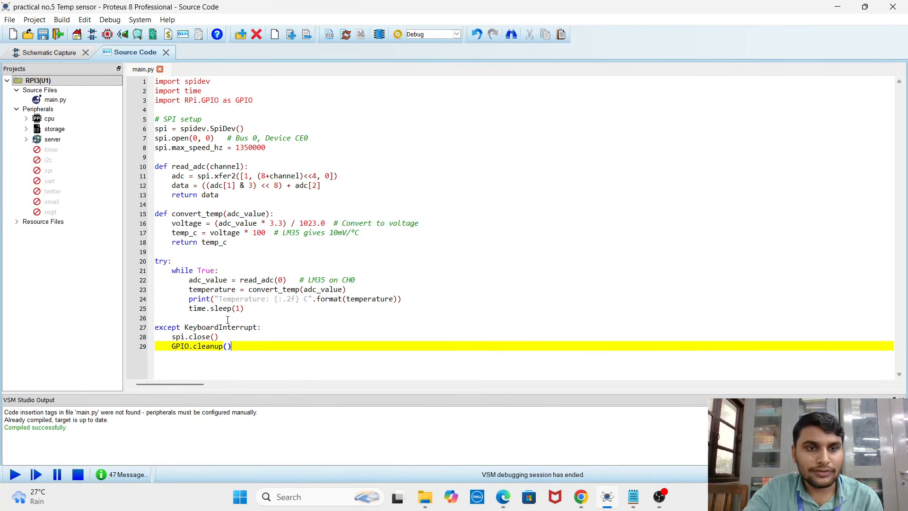
pyautogui.moveTo(159, 80); pyautogui.dragTo(236, 347)
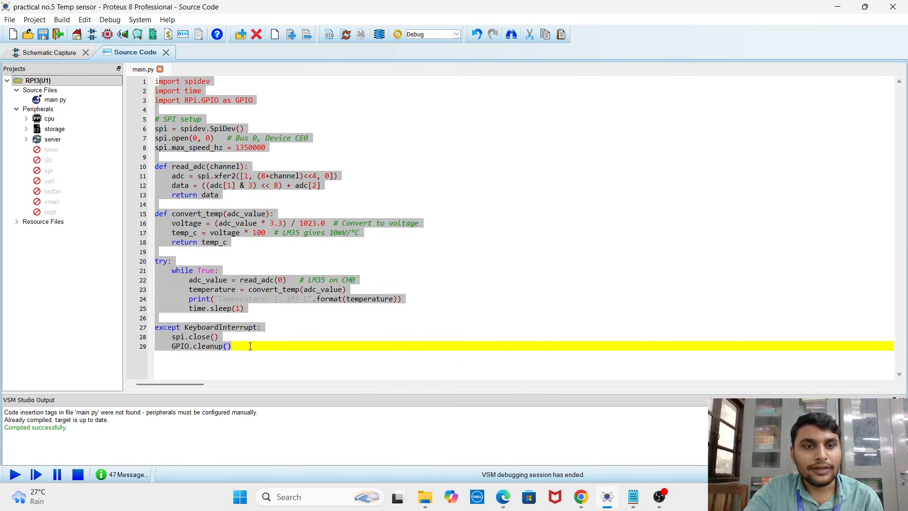
pyautogui.click(251, 355)
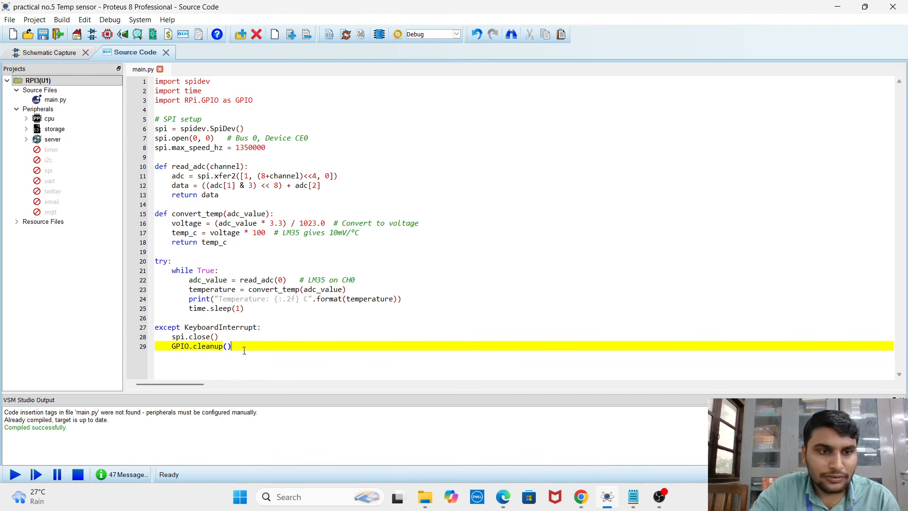
pyautogui.click(79, 474)
pyautogui.click(659, 497)
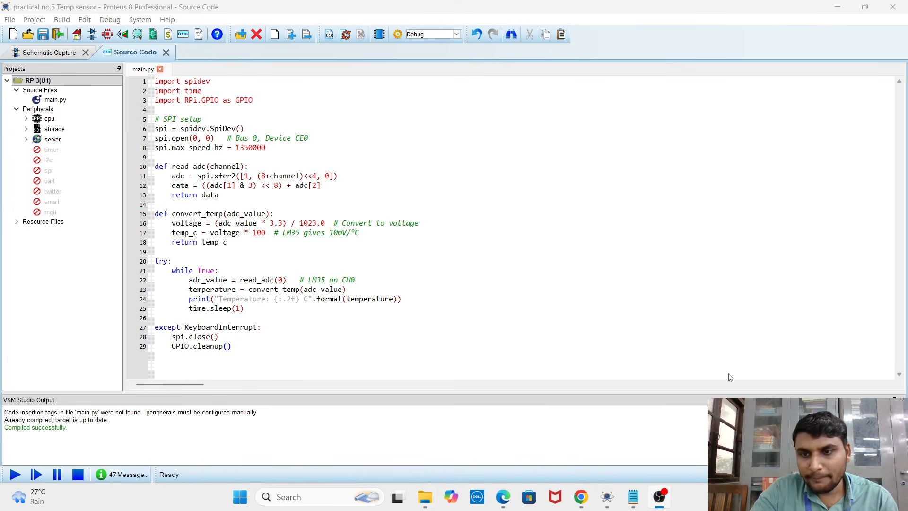